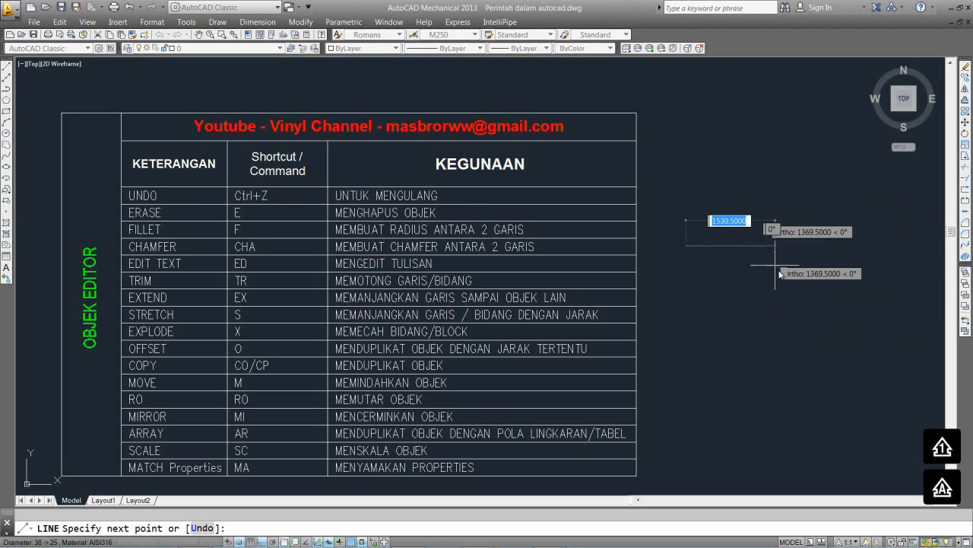
# Draw a downward vertical line segment, undo it within the Line command, and draw an upward segment from the same start instead.
pyautogui.click(726, 335)
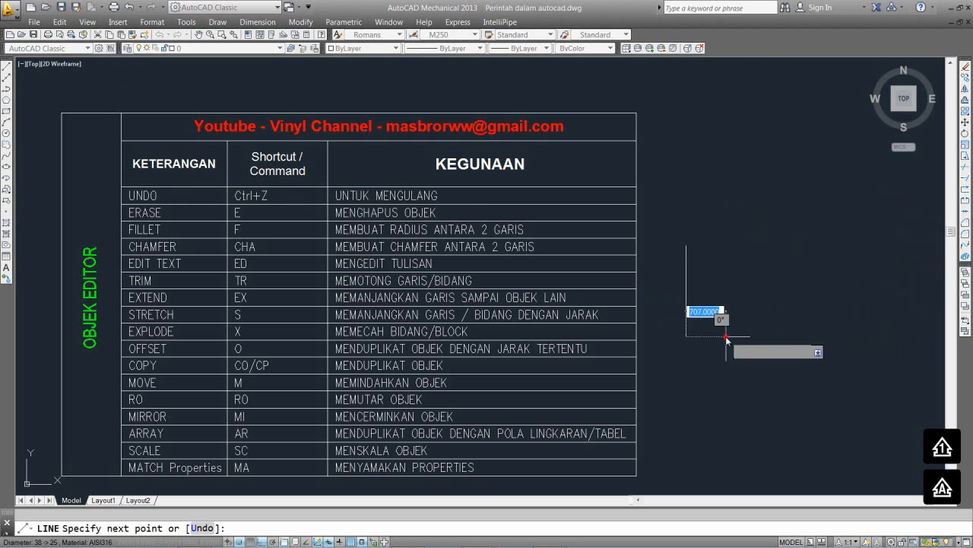
pyautogui.write('u')
pyautogui.press('Return')
pyautogui.click(711, 158)
pyautogui.moveTo(771, 224); pyautogui.dragTo(767, 251, button='middle')
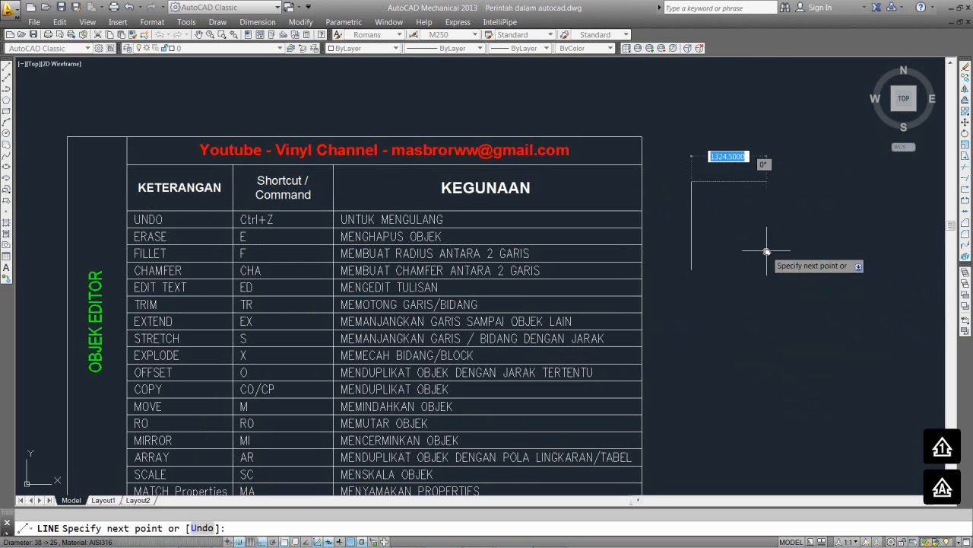
pyautogui.press('Escape')
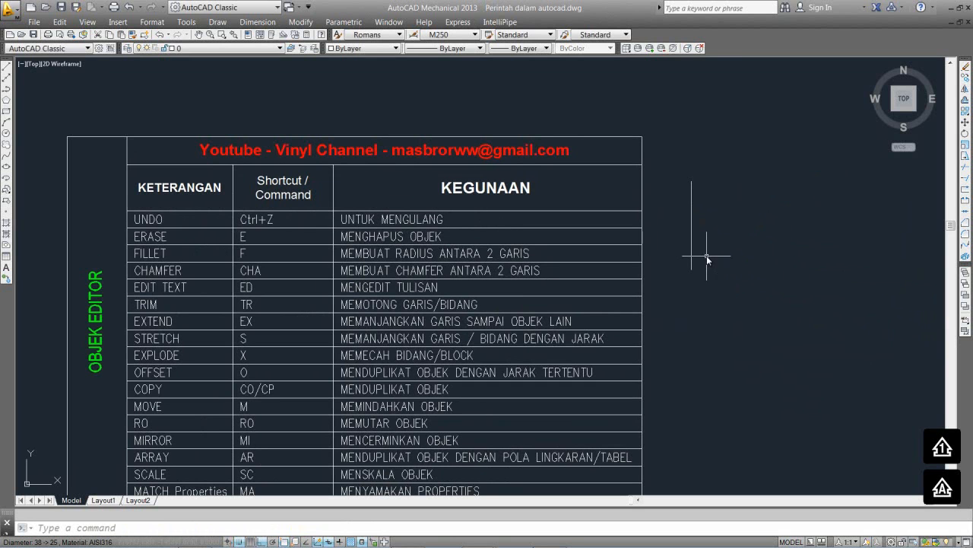
# Erase the vertical line beside the table with the Erase command.
pyautogui.write('e')
pyautogui.press('Return')
pyautogui.press('Return')
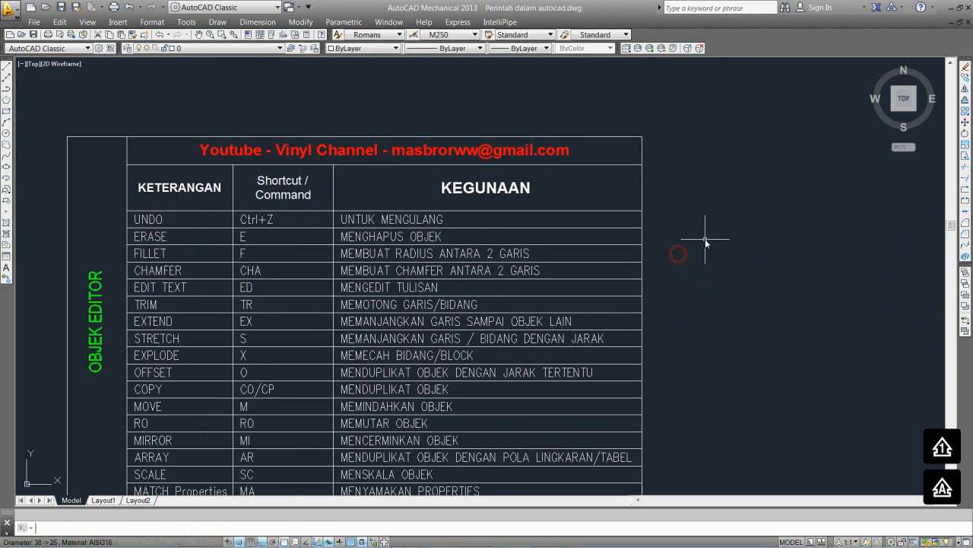
# Draw a small, nearly square rectangle in the empty area beside the table with the Rectangle command.
pyautogui.scroll(-1, 695, 241)
pyautogui.scroll(1, 343, 230)
pyautogui.moveTo(342, 228); pyautogui.dragTo(376, 180, button='middle')
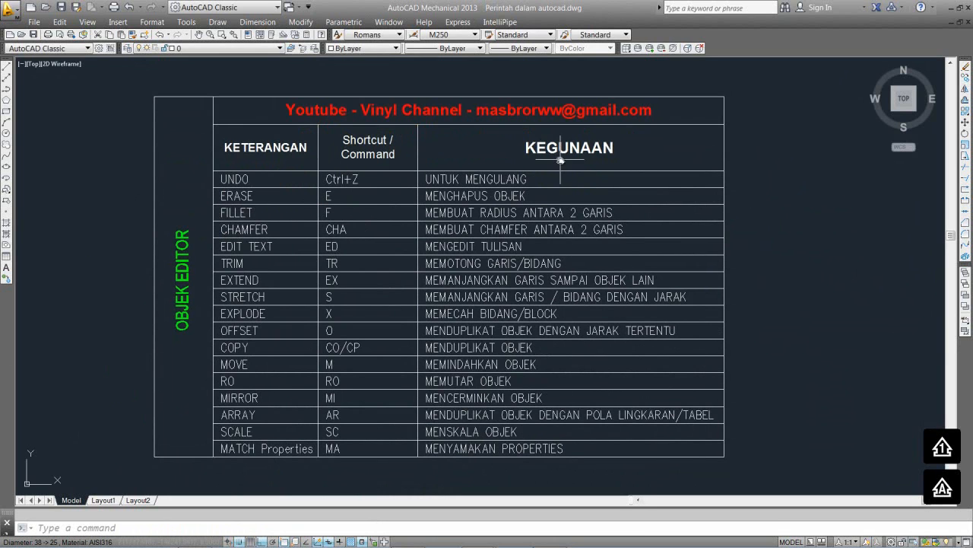
pyautogui.moveTo(610, 191); pyautogui.dragTo(275, 206, button='middle')
pyautogui.scroll(4, 476, 190)
pyautogui.moveTo(461, 188); pyautogui.dragTo(462, 219, button='middle')
pyautogui.write('rec')
pyautogui.press('Return')
pyautogui.click(415, 181)
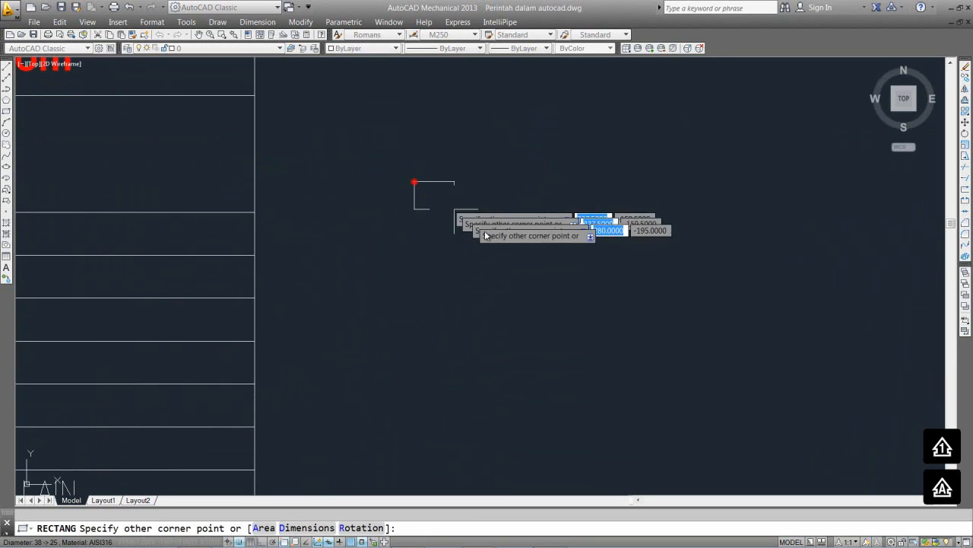
pyautogui.click(533, 291)
# Draw a circle with a radius of about 795 units beside the rectangle.
pyautogui.scroll(-2, 406, 243)
pyautogui.write('c')
pyautogui.press('Return')
pyautogui.click(521, 242)
pyautogui.click(591, 252)
# Draw a horizontal line beneath the rectangle and the circle.
pyautogui.write('l')
pyautogui.press('Return')
pyautogui.click(353, 355)
pyautogui.click(570, 370)
pyautogui.press('Return')
pyautogui.moveTo(476, 305); pyautogui.dragTo(567, 266, button='middle')
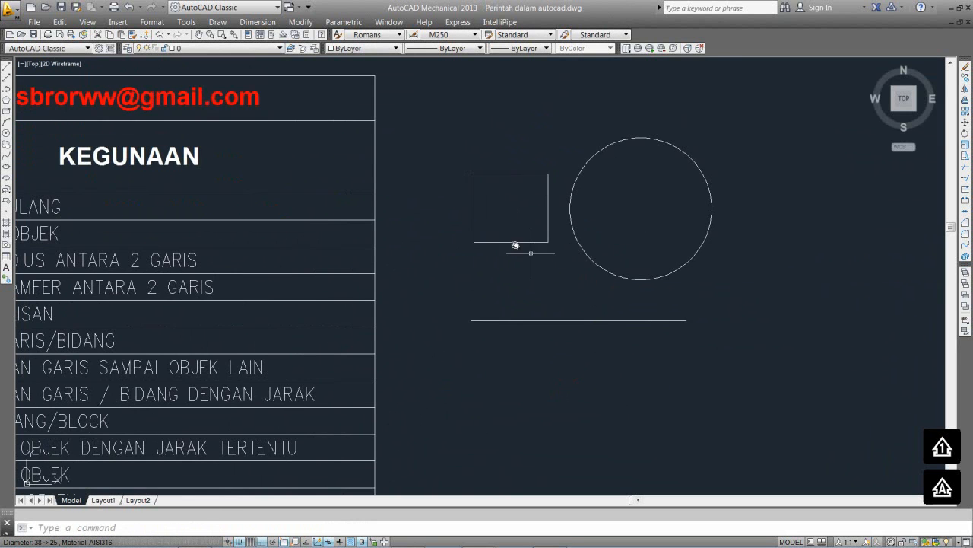
pyautogui.moveTo(502, 241); pyautogui.dragTo(516, 289, button='middle')
pyautogui.click(526, 309)
pyautogui.click(513, 283)
pyautogui.press('Escape')
pyautogui.click(532, 316)
pyautogui.click(510, 279)
pyautogui.press('Escape')
pyautogui.click(522, 319)
pyautogui.click(500, 276)
pyautogui.press('Escape')
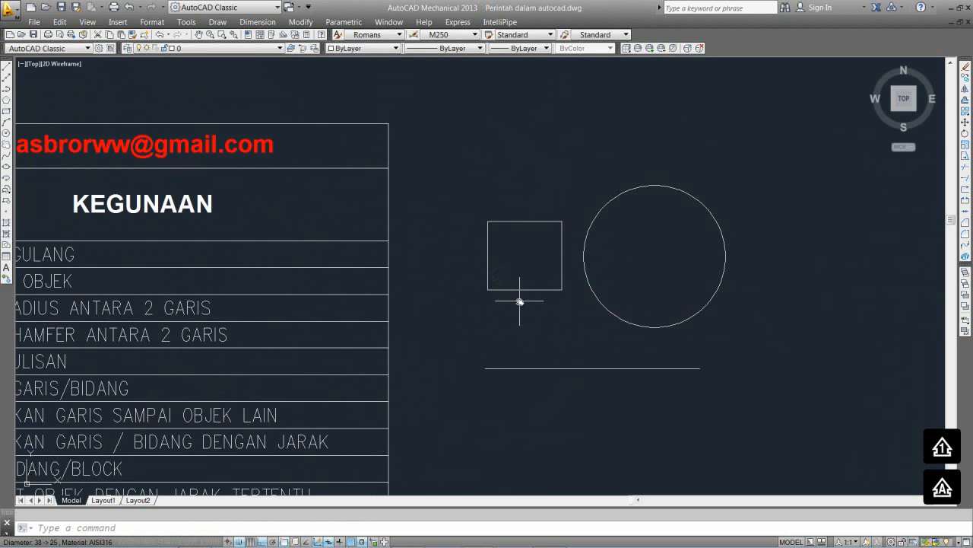
# Erase the rectangle by starting the Erase command first and selecting it with a crossing window.
pyautogui.write('e')
pyautogui.press('Return')
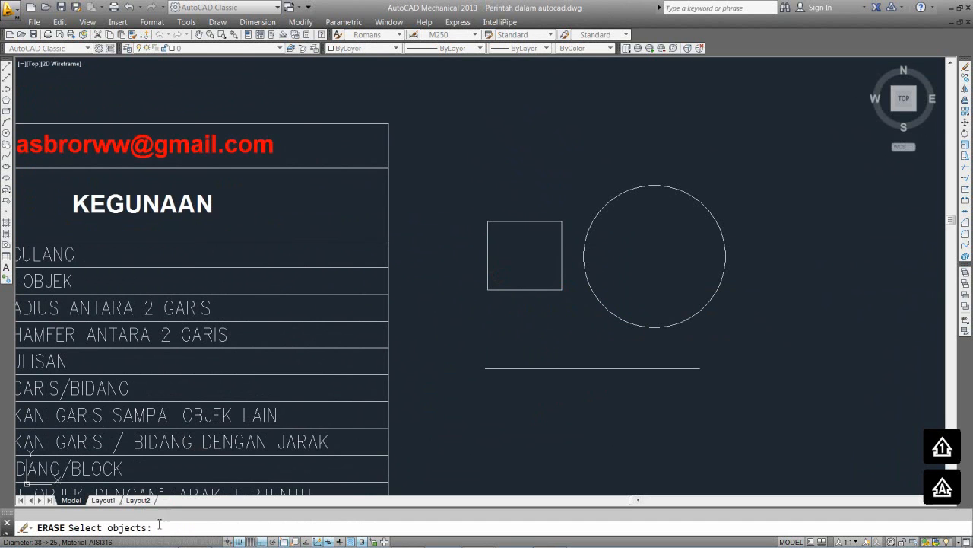
pyautogui.click(560, 305)
pyautogui.click(510, 253)
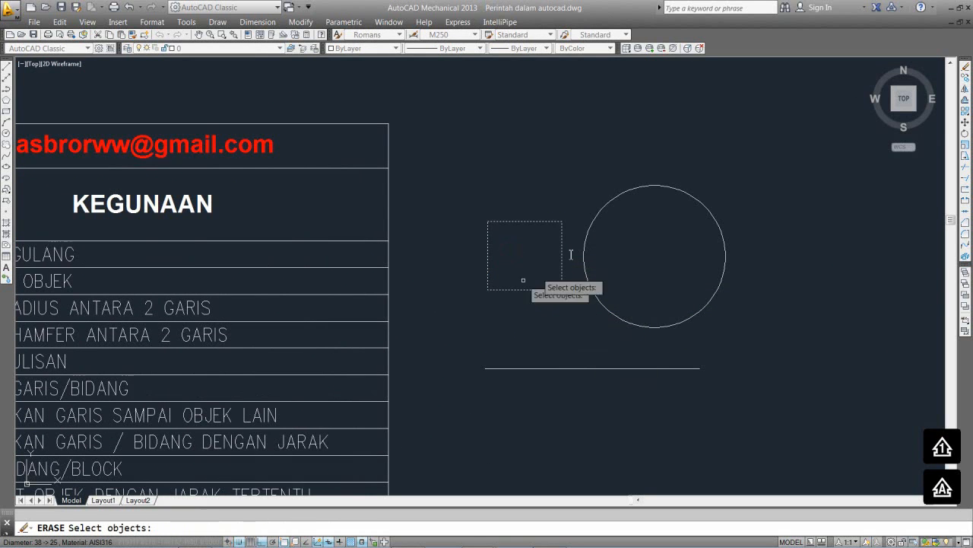
pyautogui.press('Return')
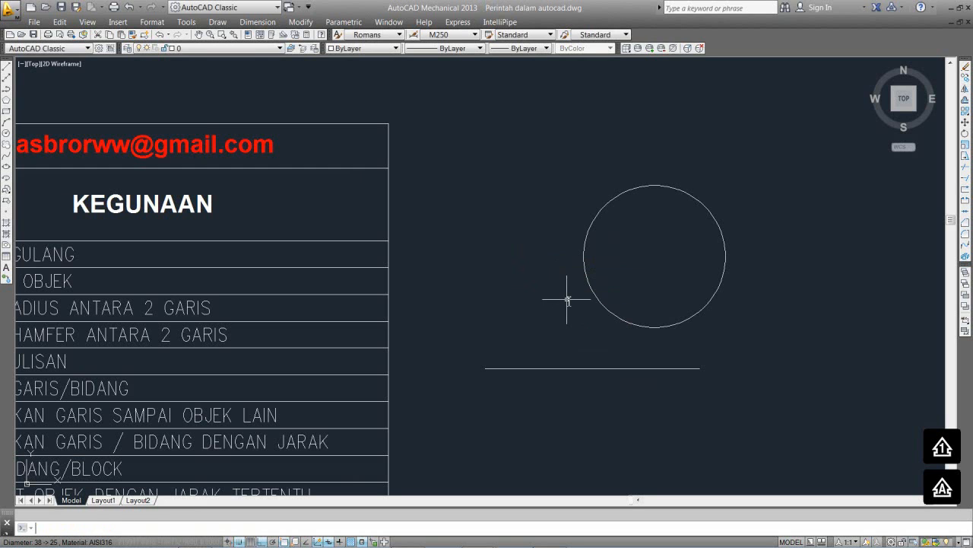
# Select the circle first and erase it with the Erase command.
pyautogui.click(584, 265)
pyautogui.moveTo(674, 274); pyautogui.dragTo(497, 296, button='middle')
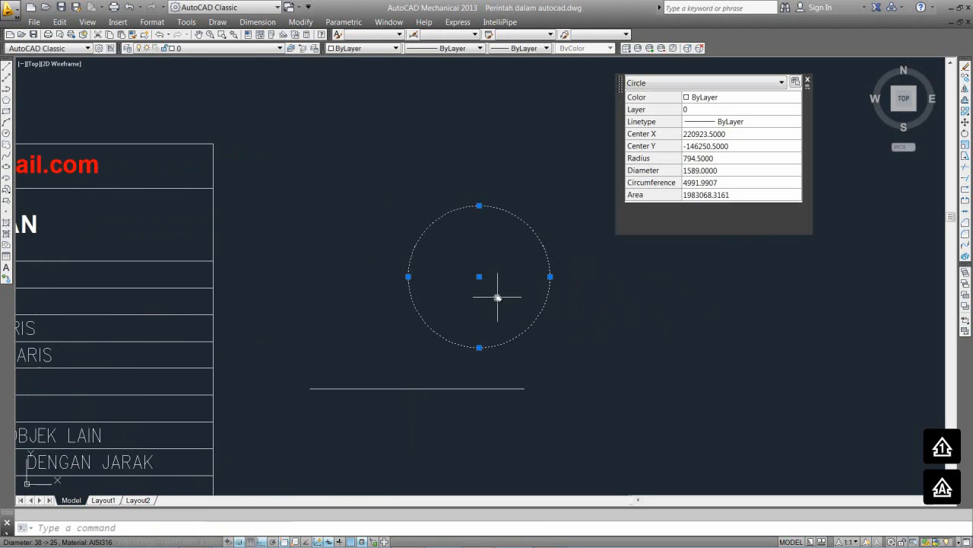
pyautogui.write('E')
pyautogui.press('Return')
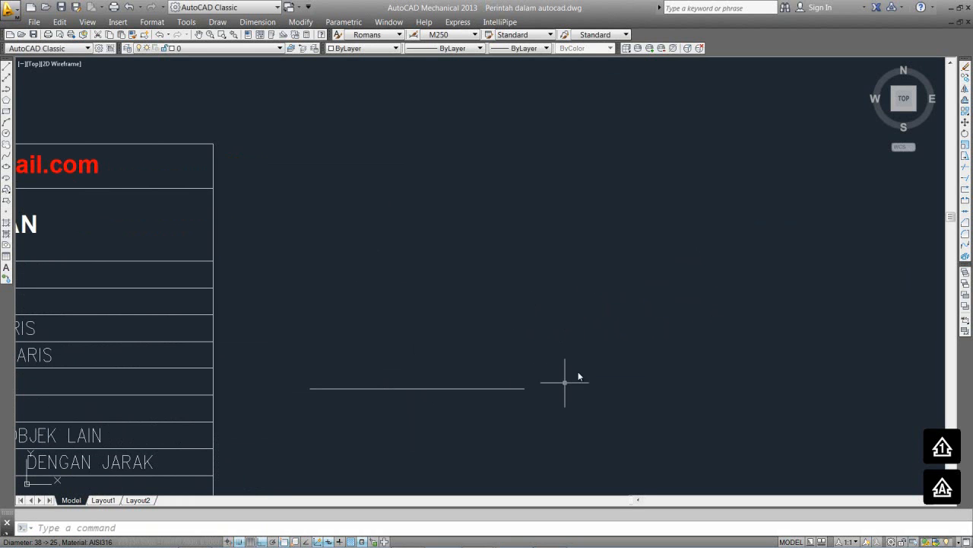
# Examine the Fillet and Chamfer rows of the command table with their shortcuts and descriptions.
pyautogui.moveTo(449, 329); pyautogui.dragTo(591, 312, button='middle')
pyautogui.scroll(-2, 368, 303)
pyautogui.moveTo(367, 304); pyautogui.dragTo(771, 209, button='middle')
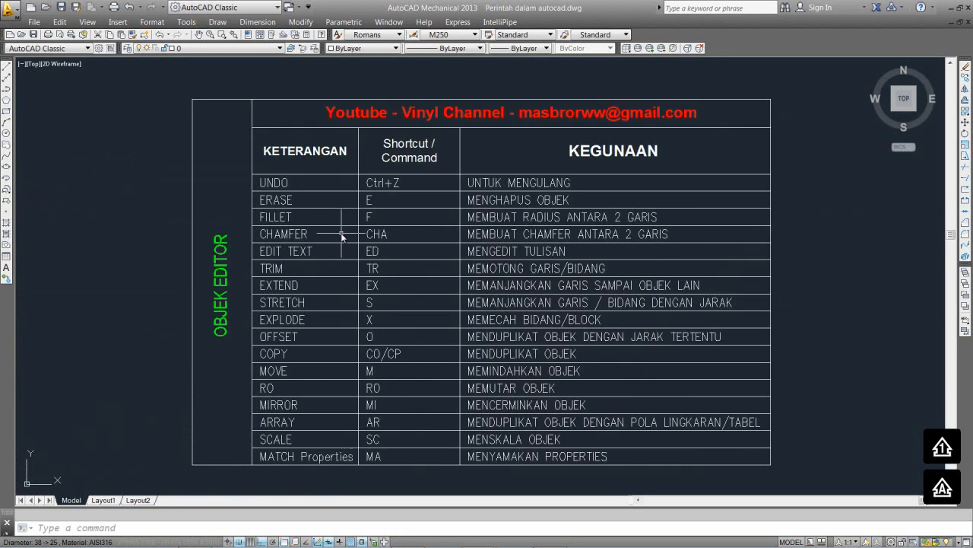
pyautogui.scroll(4, 366, 233)
pyautogui.scroll(-2, 354, 232)
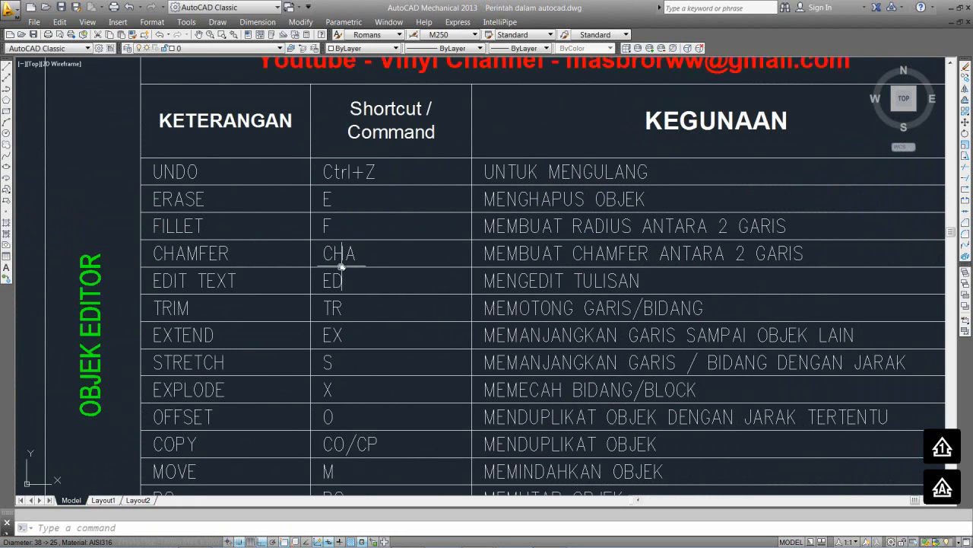
pyautogui.moveTo(535, 228); pyautogui.dragTo(377, 236, button='middle')
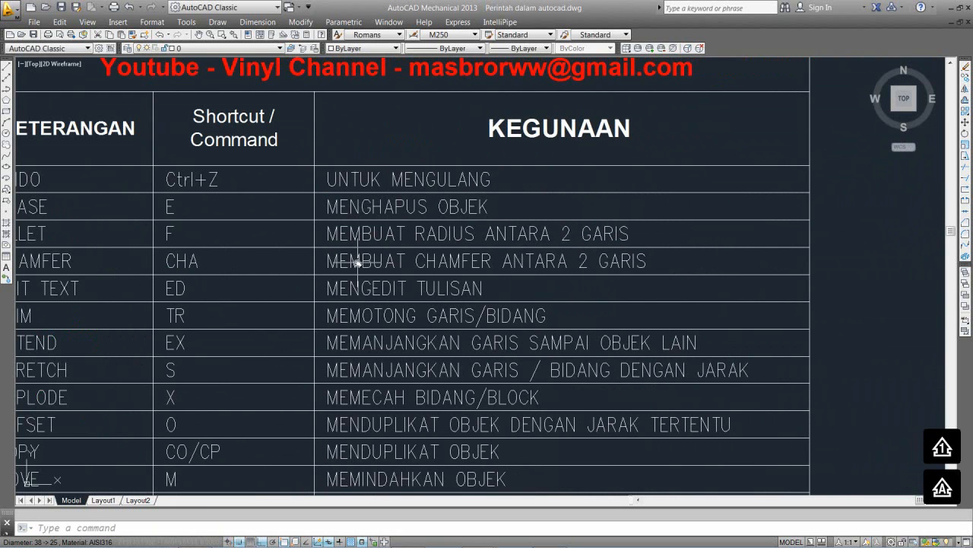
pyautogui.moveTo(587, 239)
pyautogui.mouseDown(button='middle')
pyautogui.moveTo(619, 233)
pyautogui.moveTo(347, 244)
pyautogui.mouseUp(button='middle')
pyautogui.scroll(-4, 348, 251)
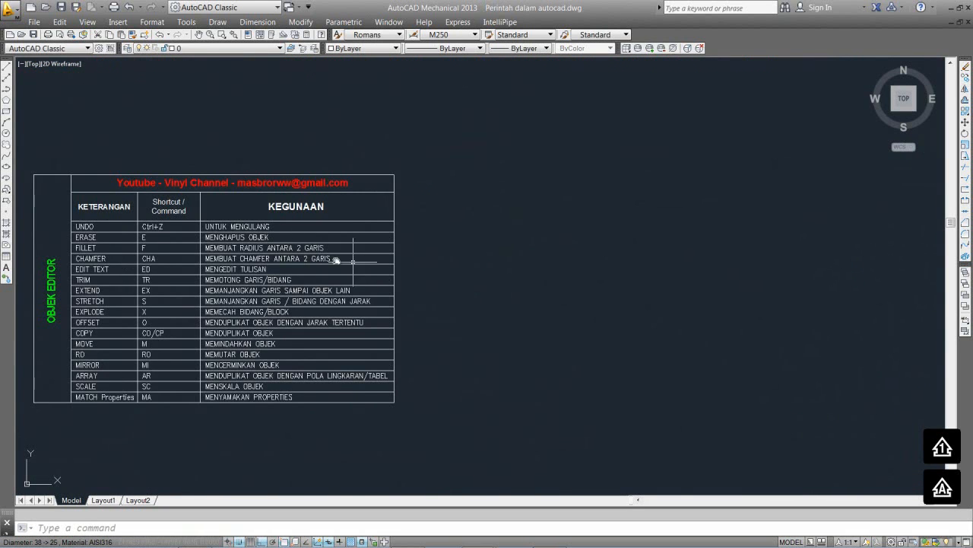
# Draw a horizontal line in the empty area beside the table.
pyautogui.scroll(6, 366, 260)
pyautogui.moveTo(566, 251); pyautogui.dragTo(347, 263, button='middle')
pyautogui.scroll(-3, 406, 279)
pyautogui.scroll(2, 509, 273)
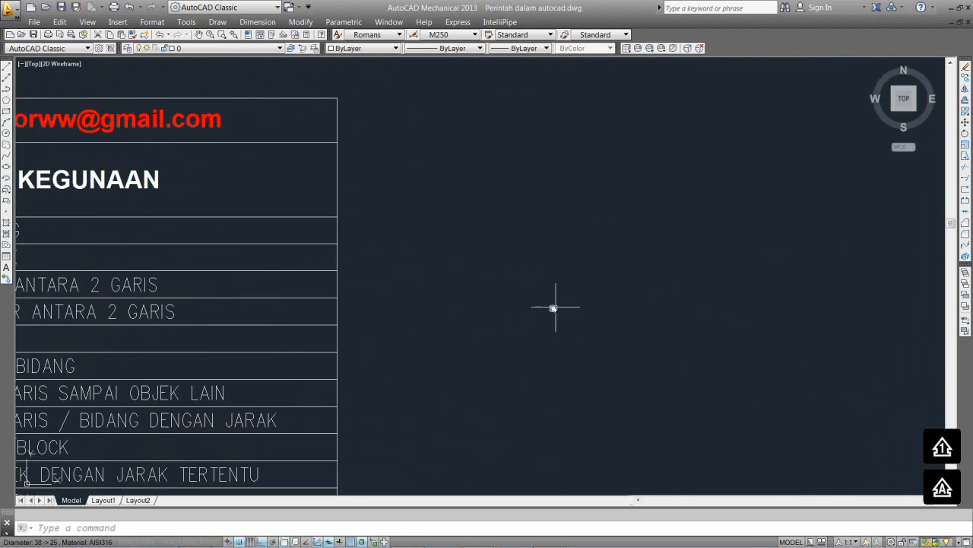
pyautogui.write('l')
pyautogui.press('Return')
pyautogui.click(441, 308)
pyautogui.click(609, 330)
pyautogui.press('Return')
# Turn Ortho mode off and draw a slanted line upward across the horizontal line.
pyautogui.press('Return')
pyautogui.press('Return')
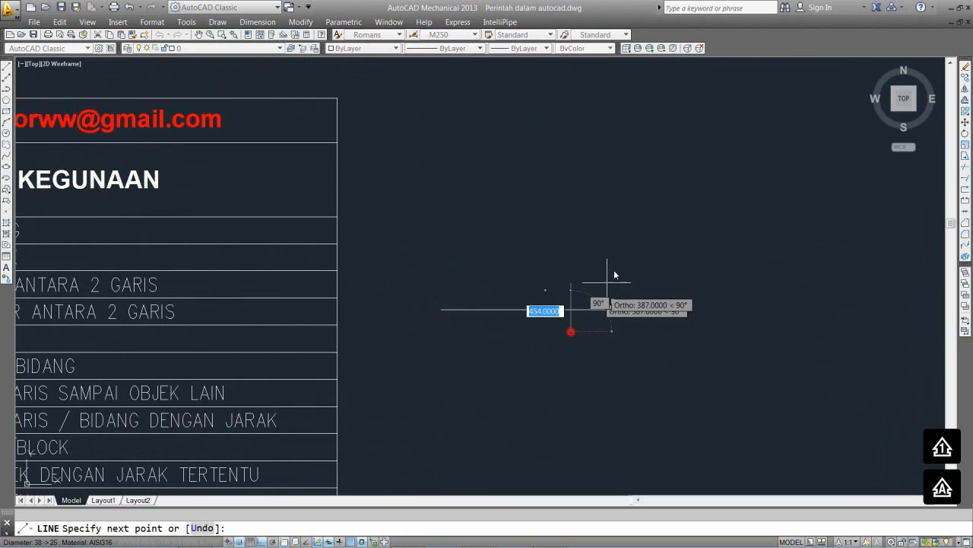
pyautogui.press('F8')
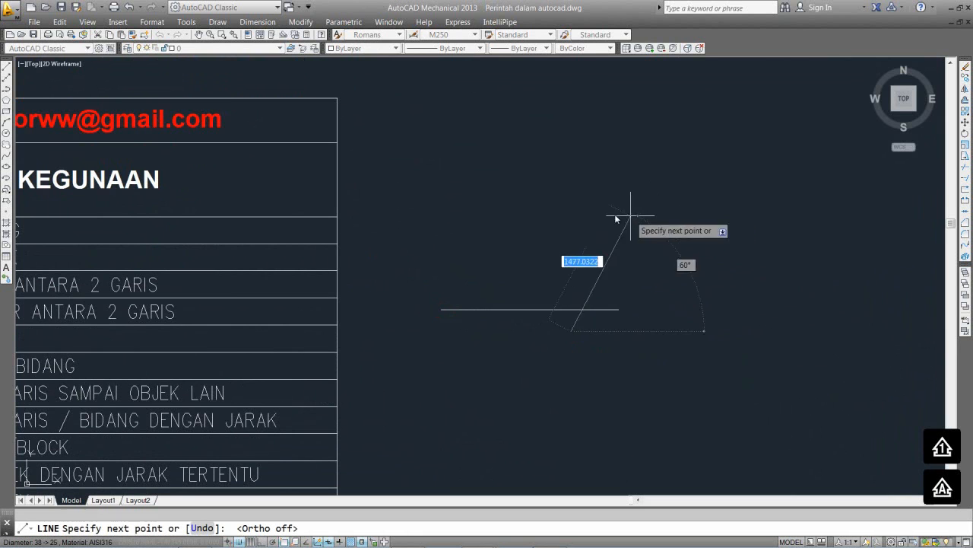
pyautogui.click(701, 228)
pyautogui.press('Return')
# Draw a nearly vertical line crossing the horizontal line around its middle.
pyautogui.press('Return')
pyautogui.click(539, 347)
pyautogui.click(536, 162)
pyautogui.press('Return')
# Delete the slanted line, keeping the horizontal and nearly vertical lines.
pyautogui.click(651, 287)
pyautogui.click(632, 263)
pyautogui.press('Delete')
# Fillet the nearly vertical line's upper part and the horizontal line's left part with a radius of 200.
pyautogui.scroll(4, 541, 296)
pyautogui.moveTo(558, 274); pyautogui.dragTo(553, 325, button='middle')
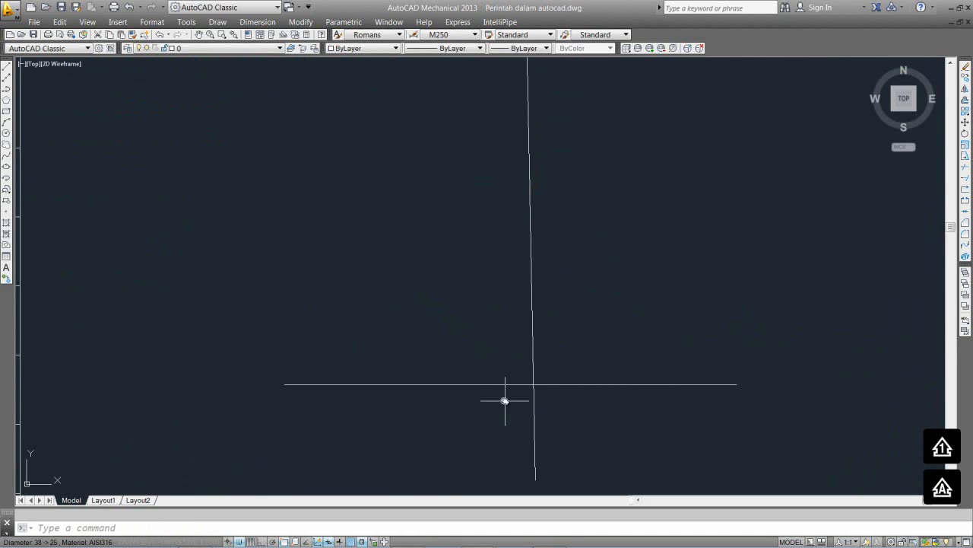
pyautogui.scroll(-5, 726, 349)
pyautogui.scroll(6, 717, 341)
pyautogui.moveTo(552, 360); pyautogui.dragTo(680, 322, button='middle')
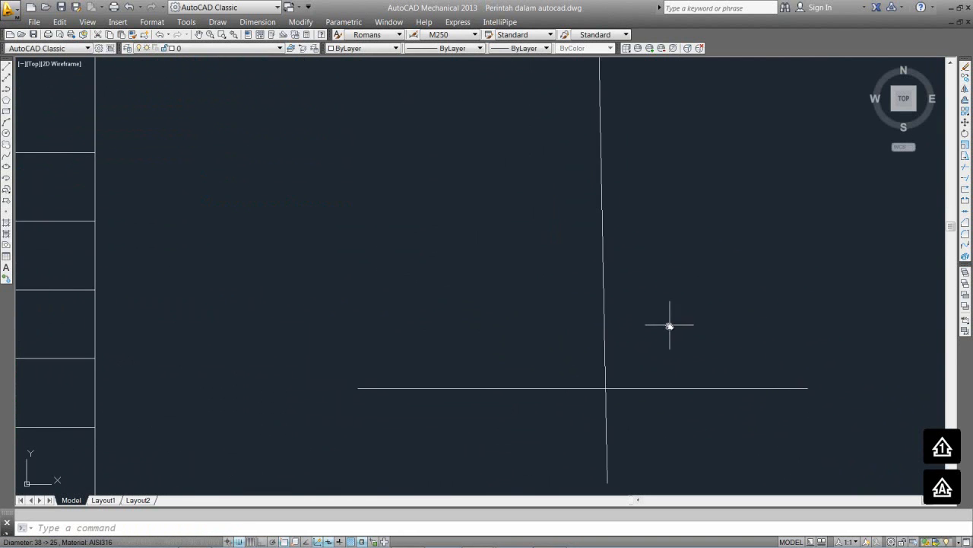
pyautogui.scroll(-4, 676, 325)
pyautogui.write('F')
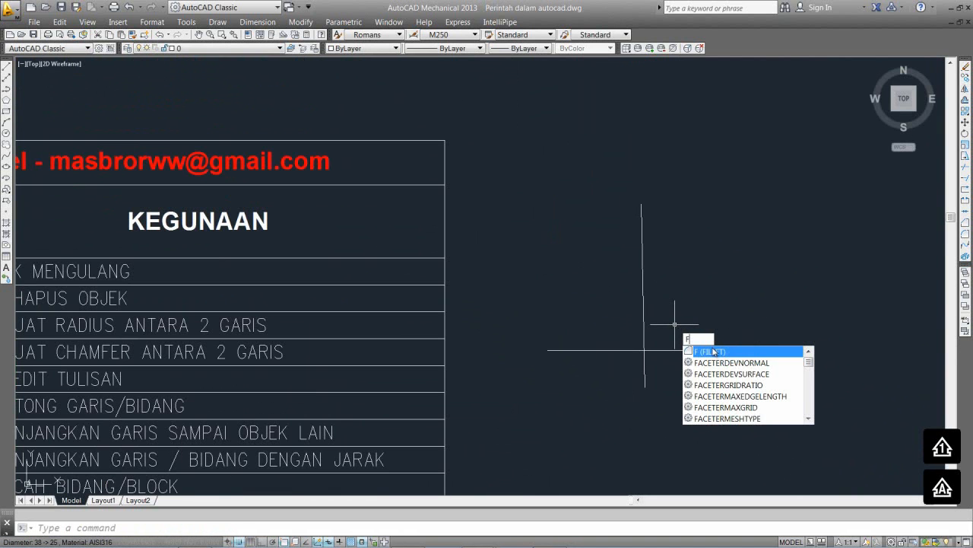
pyautogui.press('Return')
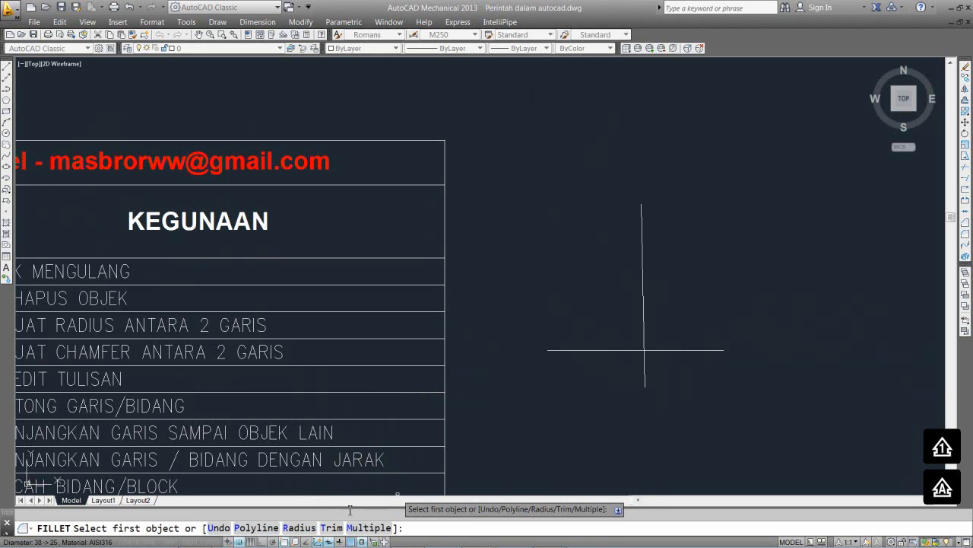
pyautogui.scroll(4, 707, 339)
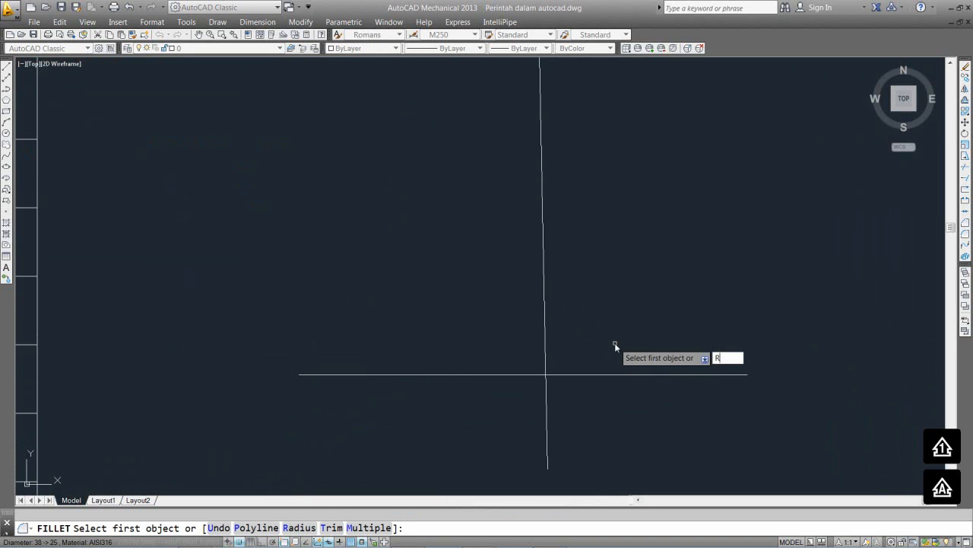
pyautogui.press('Return')
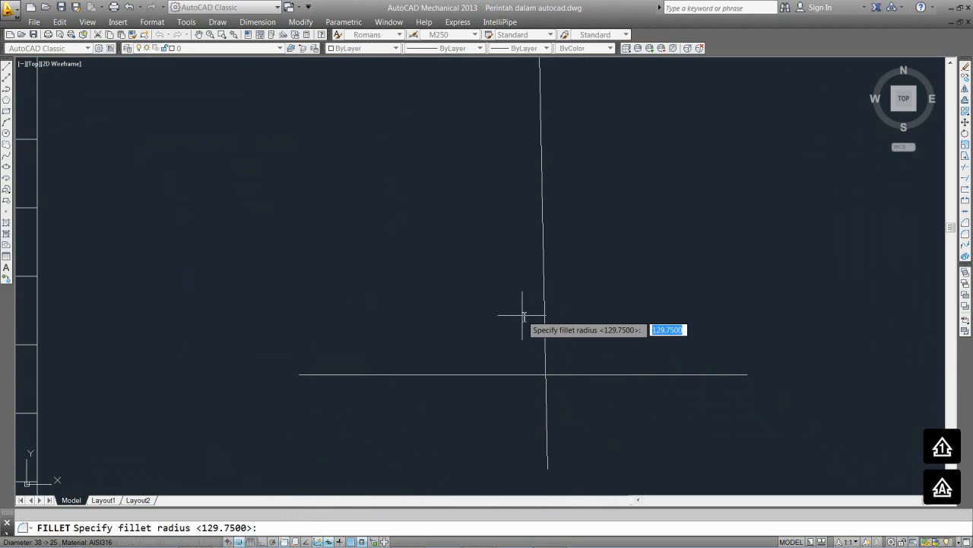
pyautogui.write('2')
pyautogui.press('Return')
pyautogui.scroll(-2, 495, 380)
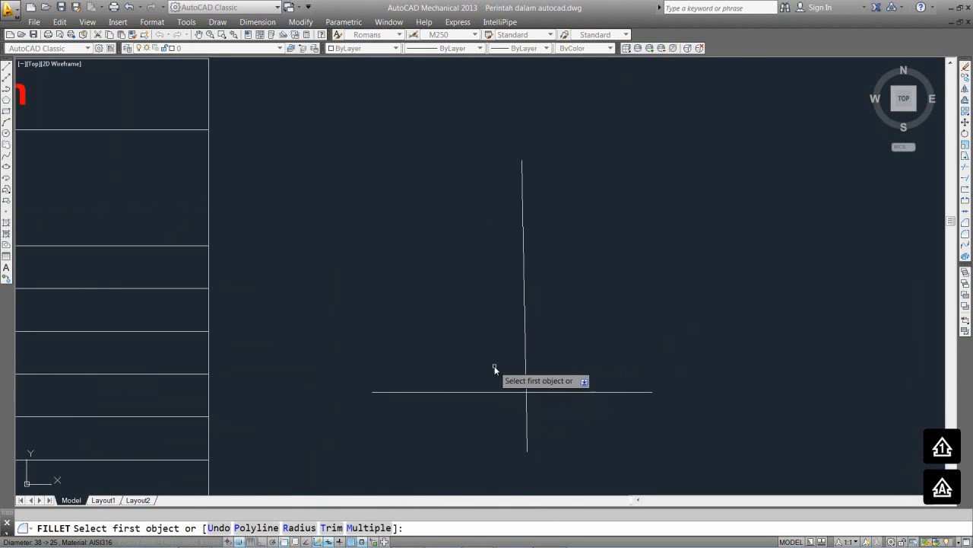
pyautogui.click(525, 352)
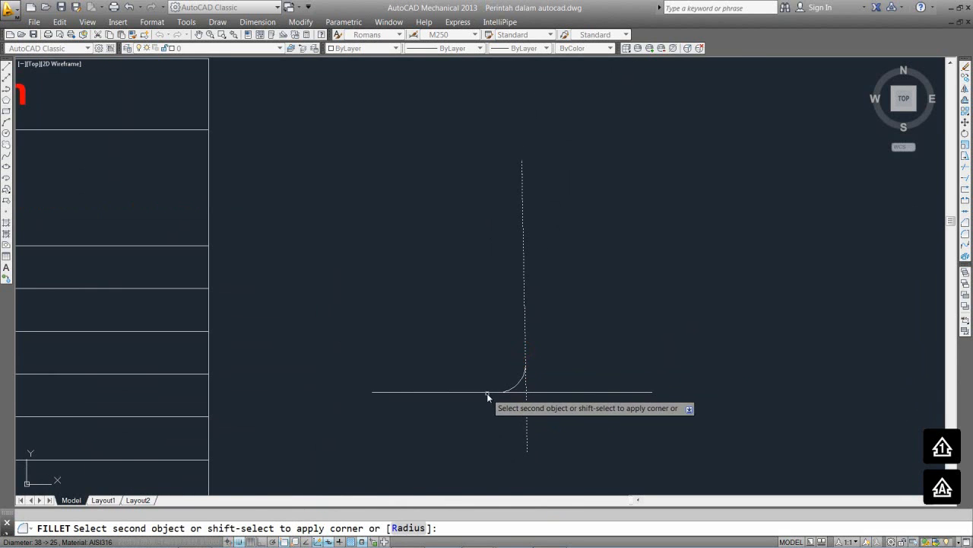
pyautogui.click(487, 393)
pyautogui.click(551, 405)
pyautogui.click(551, 405)
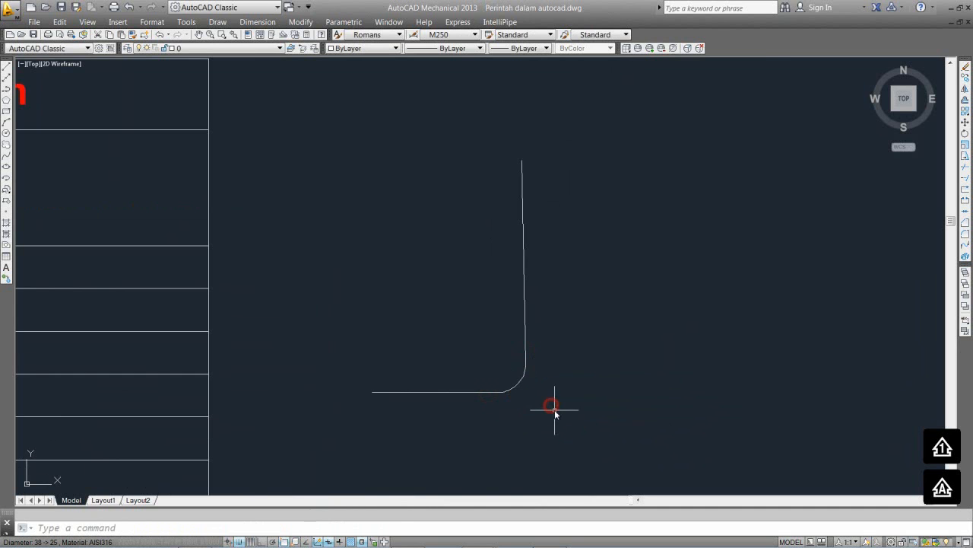
pyautogui.click(554, 409)
pyautogui.click(516, 374)
pyautogui.click(545, 398)
pyautogui.click(517, 374)
pyautogui.press('Escape')
pyautogui.click(552, 388)
pyautogui.click(511, 374)
pyautogui.press('Escape')
# Draw two diagonal lines that cross near their ends, to the right of the filleted corner.
pyautogui.moveTo(562, 359); pyautogui.dragTo(480, 380, button='middle')
pyautogui.moveTo(297, 379)
pyautogui.mouseDown(button='middle')
pyautogui.moveTo(721, 330)
pyautogui.moveTo(339, 373)
pyautogui.mouseUp(button='middle')
pyautogui.write('l')
pyautogui.press('Return')
pyautogui.click(575, 229)
pyautogui.click(668, 330)
pyautogui.press('Return')
pyautogui.press('Return')
pyautogui.click(659, 290)
pyautogui.click(602, 391)
pyautogui.press('Return')
# Fillet the two crossing diagonal lines with radius 0 so they meet in a sharp corner.
pyautogui.scroll(2, 660, 320)
pyautogui.moveTo(647, 326); pyautogui.dragTo(620, 323, button='middle')
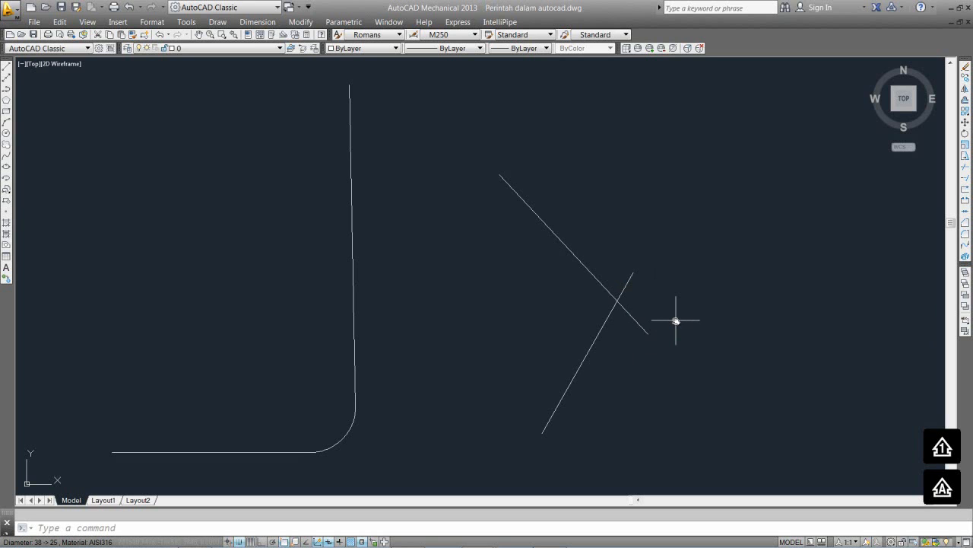
pyautogui.write('f')
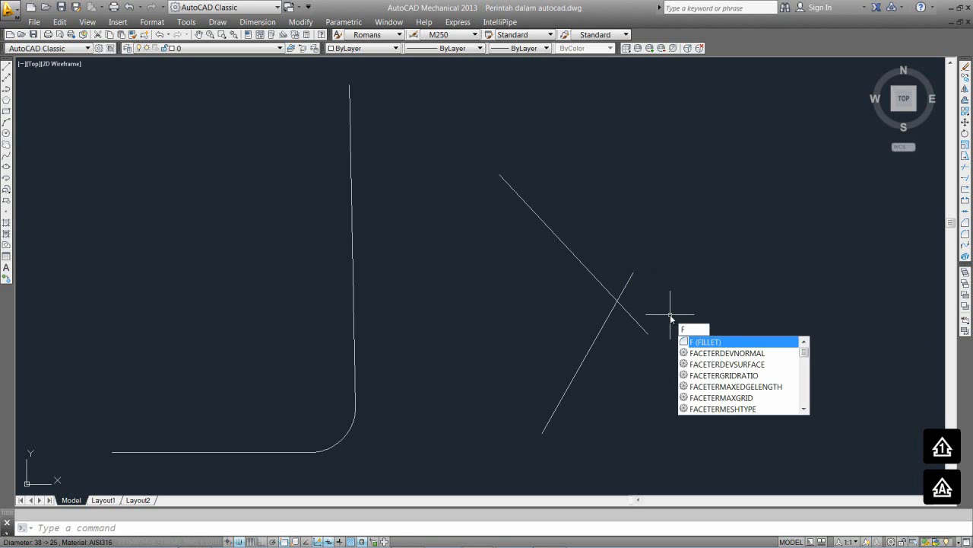
pyautogui.press('Return')
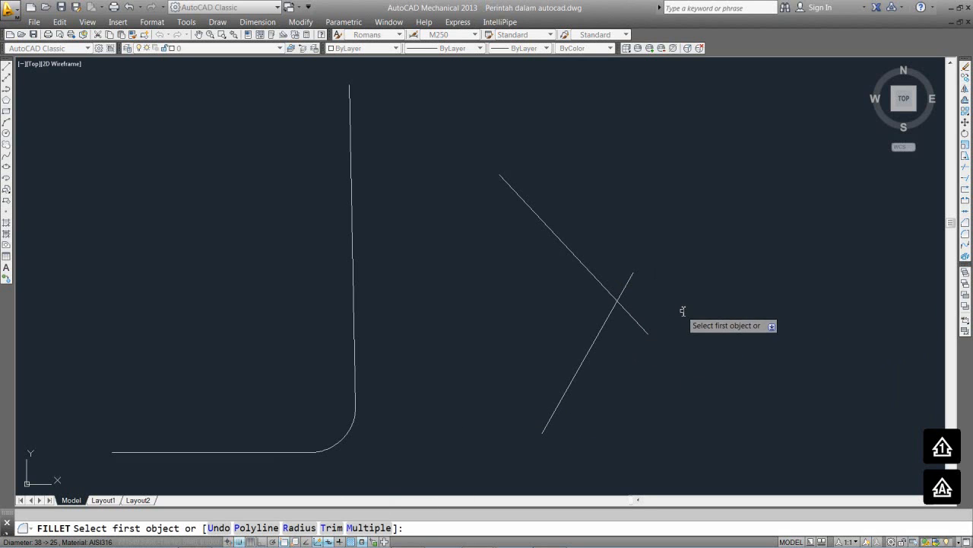
pyautogui.write('R')
pyautogui.press('Return')
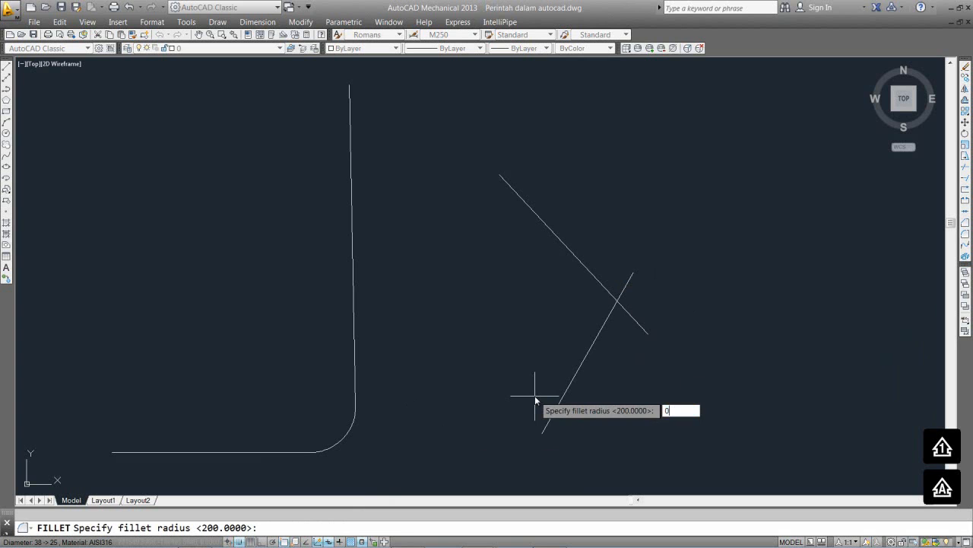
pyautogui.write('0')
pyautogui.press('Return')
pyautogui.click(613, 311)
pyautogui.click(612, 301)
# Examine the zero-radius corner between the two diagonal lines up close.
pyautogui.scroll(2, 616, 301)
pyautogui.scroll(3, 631, 304)
pyautogui.scroll(-2, 592, 319)
pyautogui.scroll(3, 575, 319)
pyautogui.scroll(-5, 601, 323)
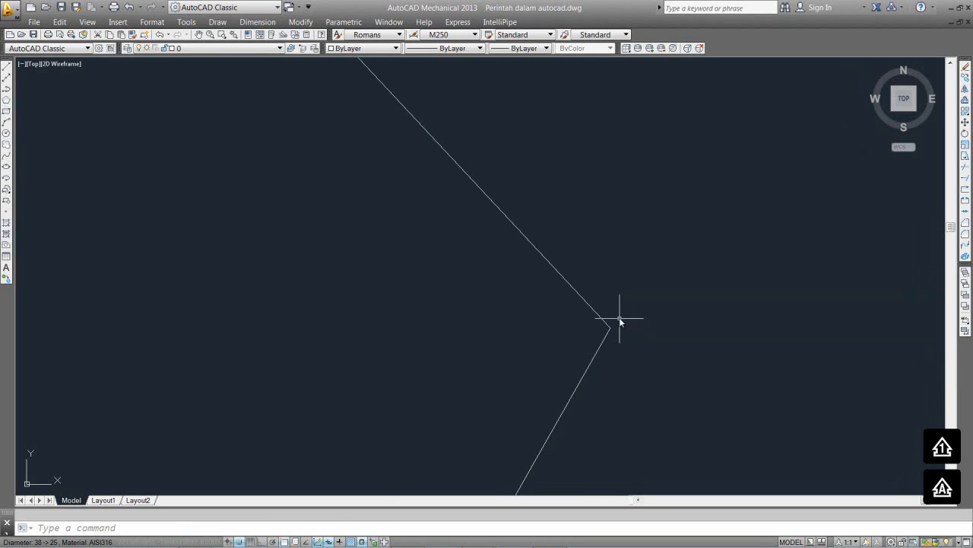
pyautogui.scroll(3, 579, 353)
pyautogui.scroll(-2, 579, 353)
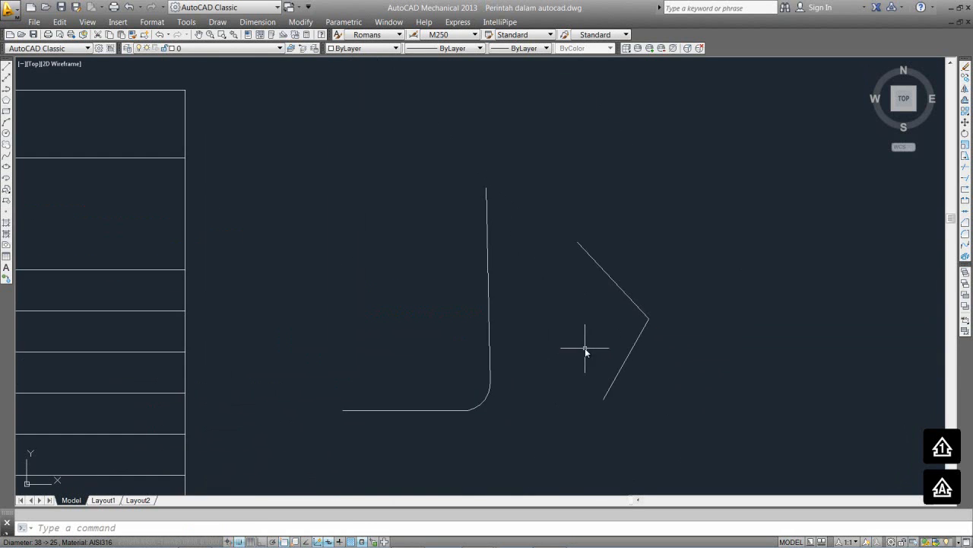
# Erase the filleted corner and the sharp-cornered pair of diagonal lines beside the table.
pyautogui.moveTo(515, 350); pyautogui.dragTo(561, 345, button='middle')
pyautogui.write('e')
pyautogui.press('space')
pyautogui.click(724, 434)
pyautogui.click(458, 191)
pyautogui.press('space')
# Read the CHAMFER row of the command table, including its shortcut and purpose.
pyautogui.scroll(-5, 282, 316)
pyautogui.scroll(4, 578, 365)
pyautogui.moveTo(707, 350); pyautogui.dragTo(597, 322, button='middle')
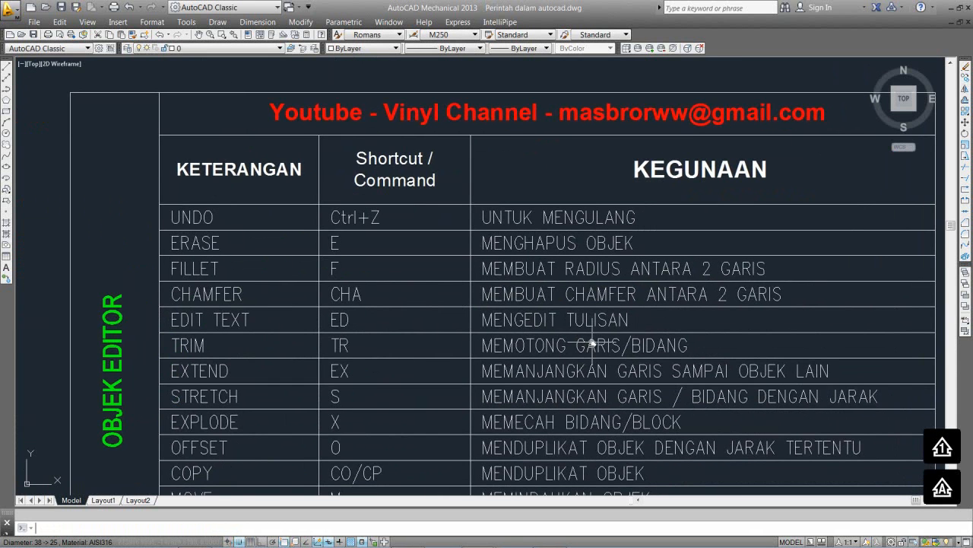
pyautogui.moveTo(336, 306); pyautogui.dragTo(280, 287, button='middle')
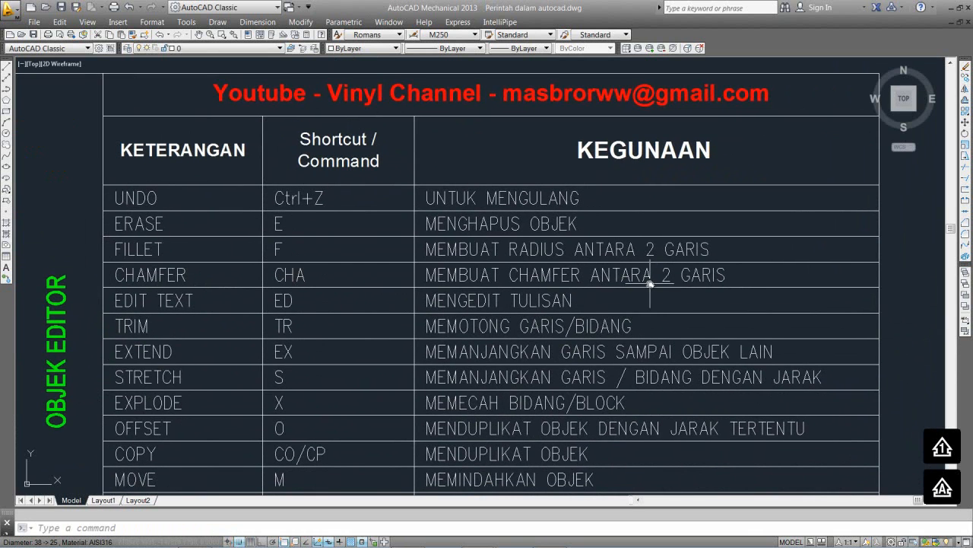
pyautogui.moveTo(699, 280); pyautogui.dragTo(674, 278, button='middle')
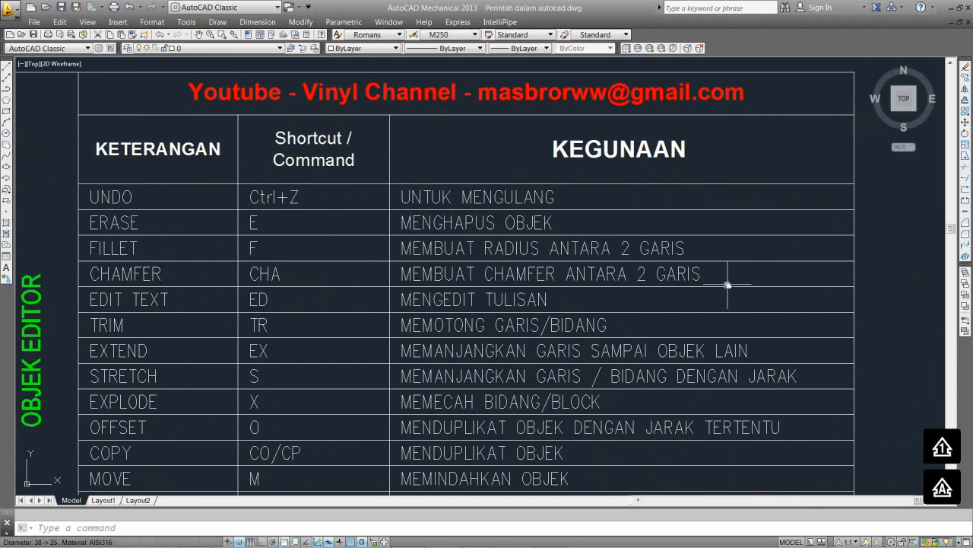
pyautogui.moveTo(715, 282); pyautogui.dragTo(253, 278, button='middle')
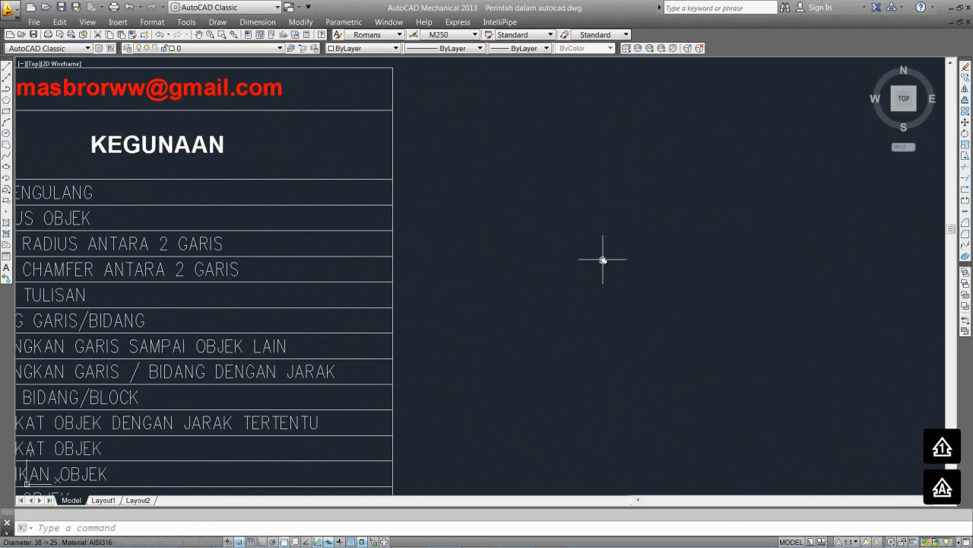
pyautogui.moveTo(519, 275); pyautogui.dragTo(568, 274, button='middle')
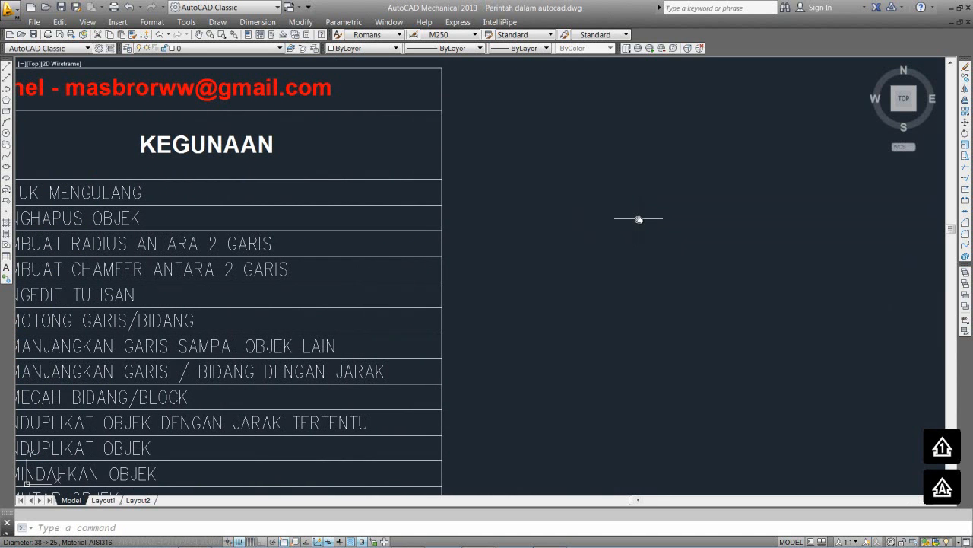
# Draw two diagonal lines that cross near their ends in the empty area beside the table.
pyautogui.write('l')
pyautogui.press('Return')
pyautogui.click(662, 162)
pyautogui.click(772, 253)
pyautogui.press('Return')
pyautogui.press('Return')
pyautogui.click(765, 216)
pyautogui.click(685, 339)
pyautogui.press('Return')
# Chamfer the crossing ends of the two diagonal lines, using the same value for both chamfer distances.
pyautogui.scroll(4, 742, 236)
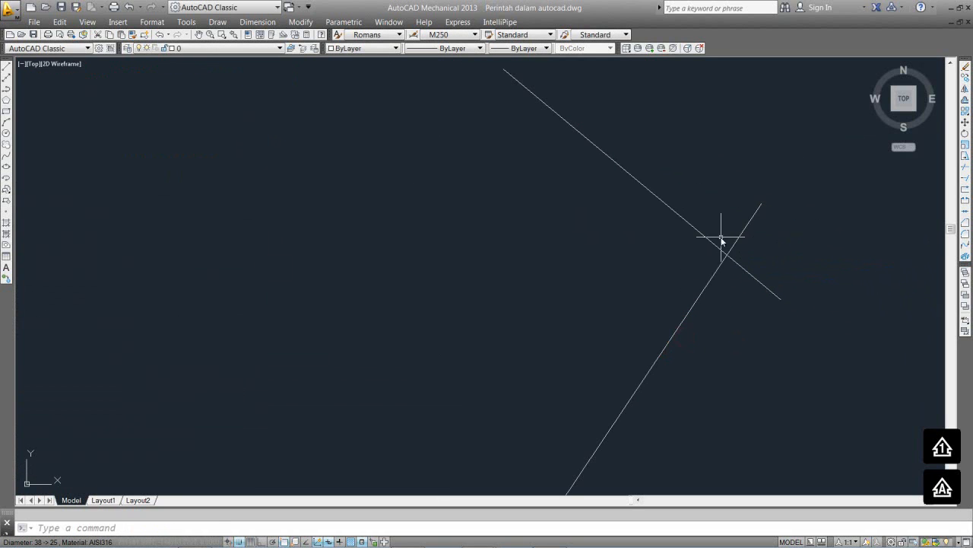
pyautogui.moveTo(694, 276); pyautogui.dragTo(669, 342, button='middle')
pyautogui.write('CHA')
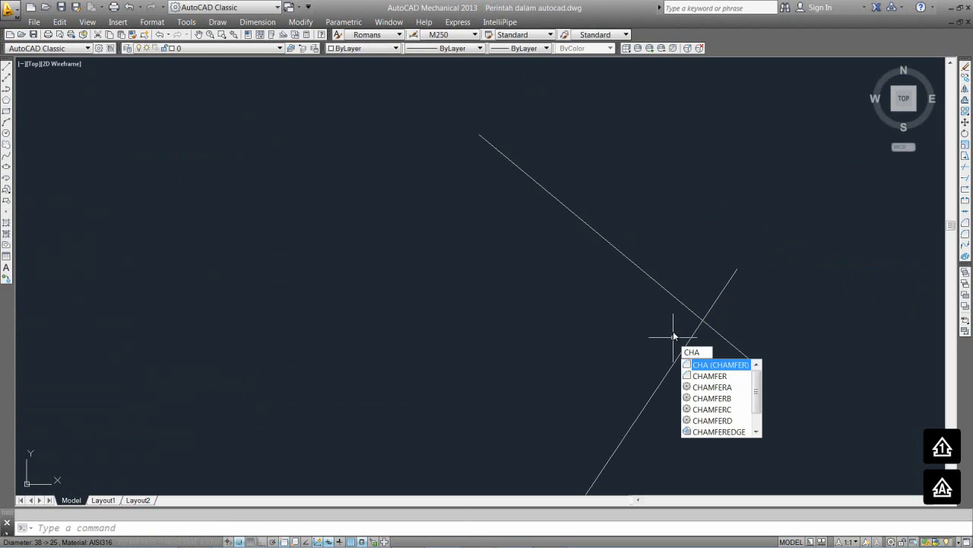
pyautogui.press('Return')
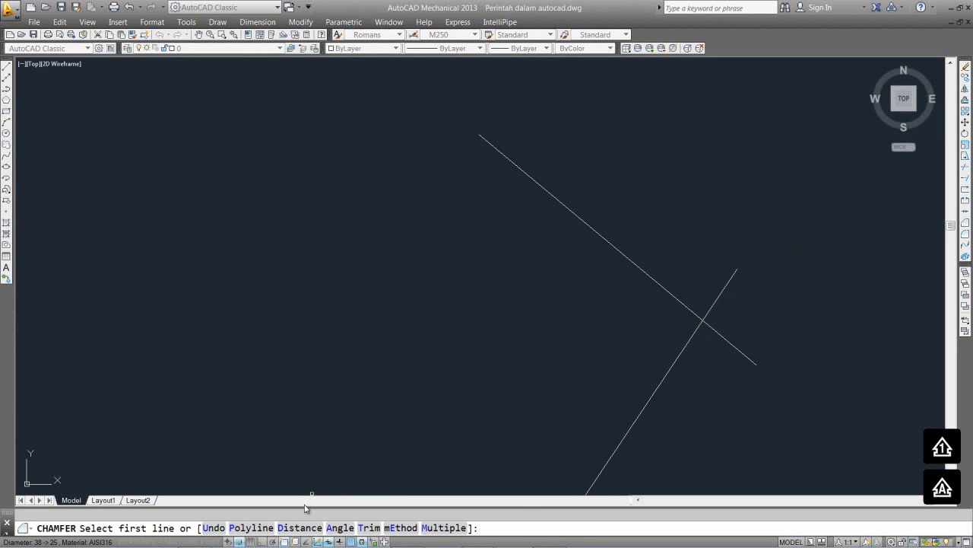
pyautogui.write('D')
pyautogui.press('Return')
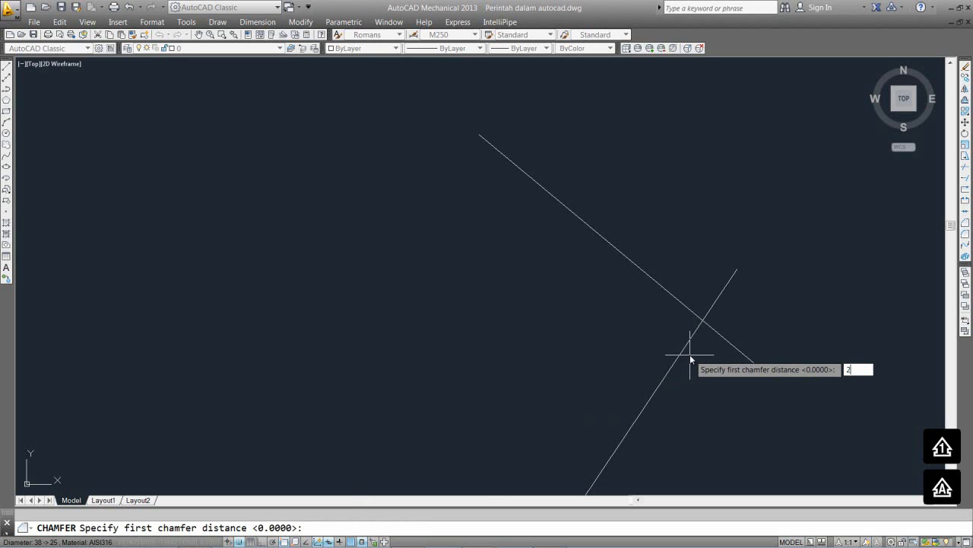
pyautogui.press('Return')
pyautogui.press('Return')
pyautogui.click(689, 339)
pyautogui.click(689, 309)
# Examine the chamfer segment between the two diagonal lines, both up close and from farther out.
pyautogui.scroll(-2, 739, 330)
pyautogui.scroll(1, 725, 353)
pyautogui.click(735, 350)
pyautogui.click(703, 286)
pyautogui.press('Escape')
pyautogui.click(710, 317)
pyautogui.press('Escape')
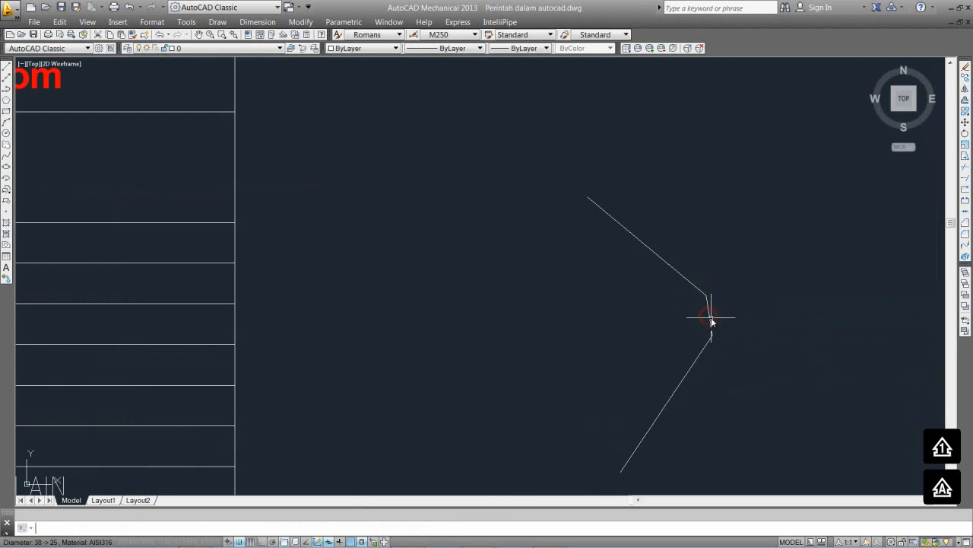
pyautogui.scroll(2, 699, 285)
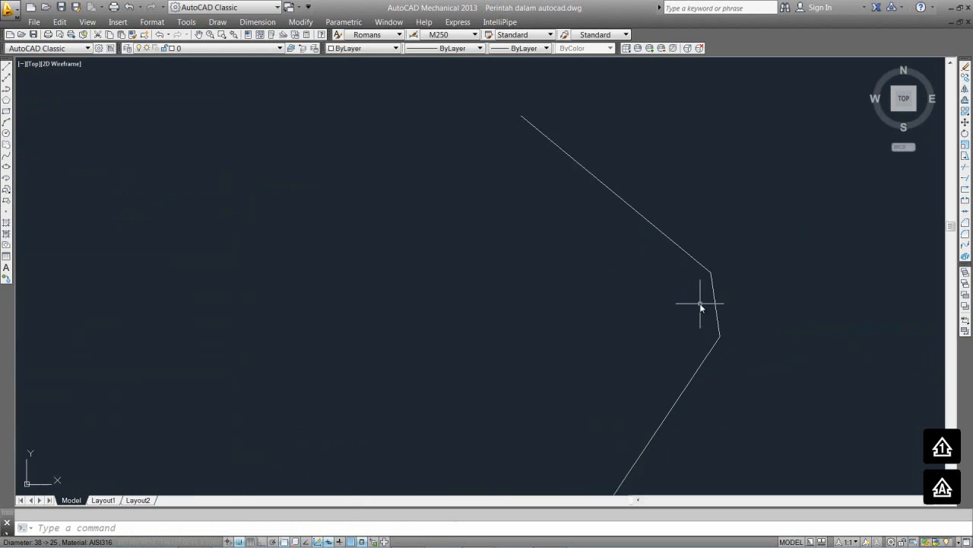
pyautogui.moveTo(758, 321); pyautogui.dragTo(718, 279, button='middle')
pyautogui.scroll(-1, 628, 267)
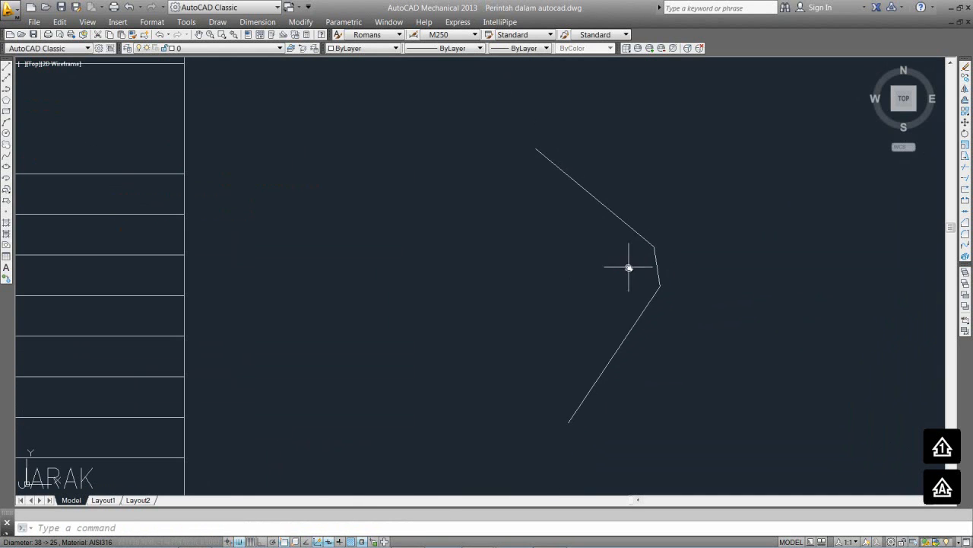
pyautogui.click(697, 310)
pyautogui.click(617, 194)
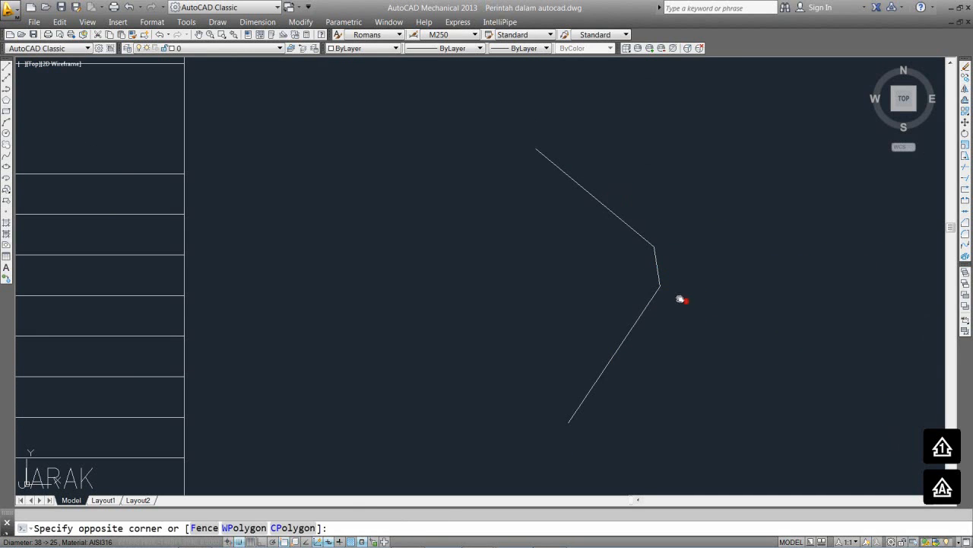
pyautogui.press('Escape')
pyautogui.scroll(4, 667, 250)
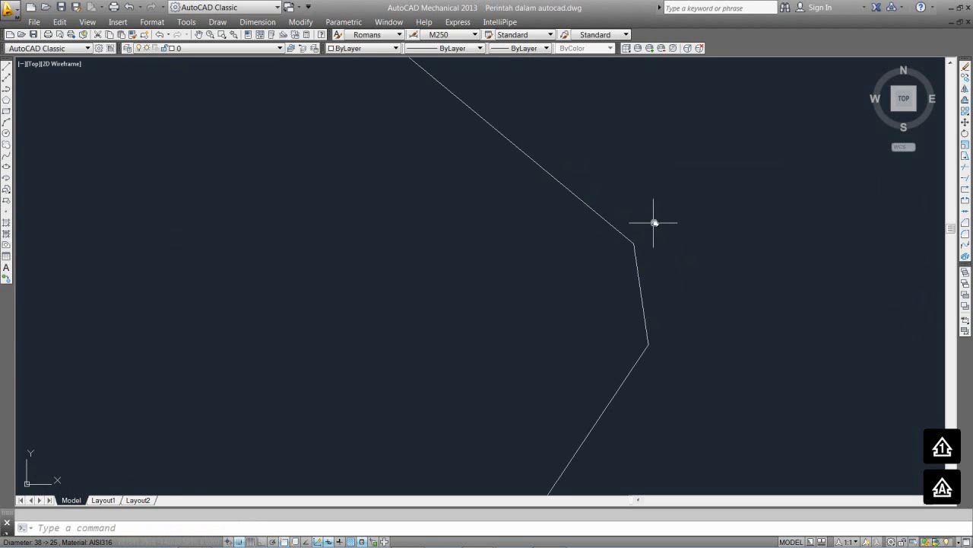
pyautogui.scroll(-2, 695, 311)
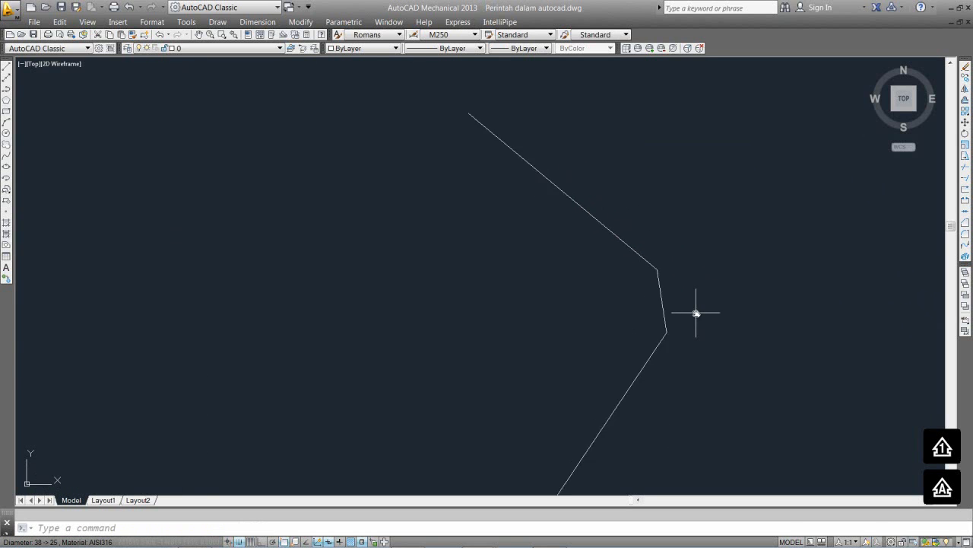
# Delete the two diagonal lines together with the chamfer segment joining them.
pyautogui.click(720, 385)
pyautogui.click(621, 213)
pyautogui.press('Delete')
# Write the multiline text "SUBCRIBE MY CHANNEL" beside the table and widen its column to about 3470.
pyautogui.moveTo(134, 356)
pyautogui.mouseDown(button='middle')
pyautogui.moveTo(419, 320)
pyautogui.moveTo(437, 303)
pyautogui.moveTo(434, 329)
pyautogui.mouseUp(button='middle')
pyautogui.scroll(2, 448, 299)
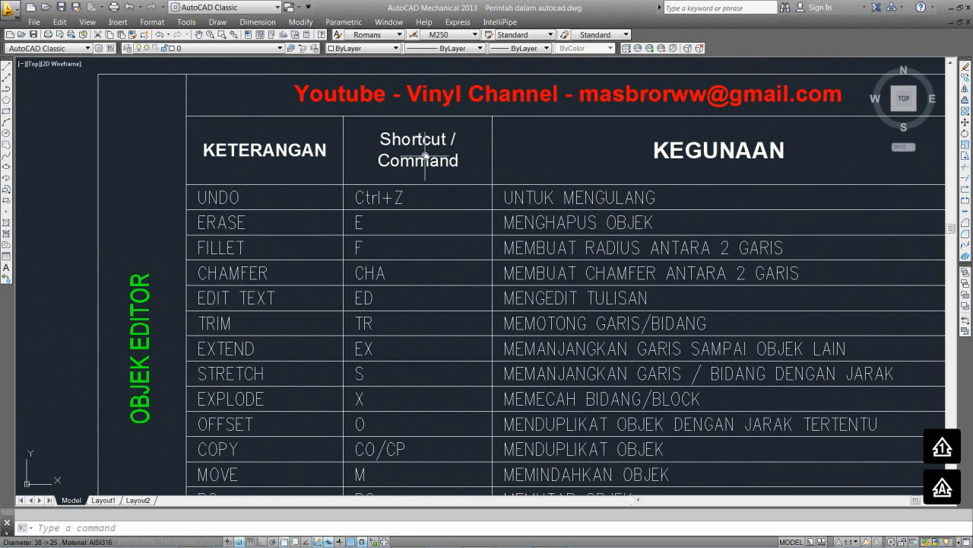
pyautogui.moveTo(706, 188); pyautogui.dragTo(585, 191, button='middle')
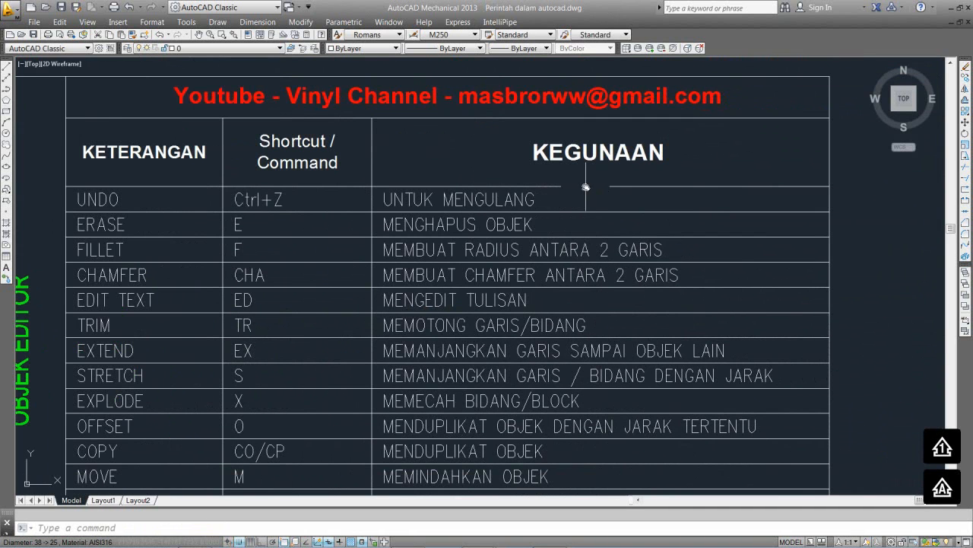
pyautogui.moveTo(711, 305)
pyautogui.mouseDown(button='middle')
pyautogui.moveTo(309, 307)
pyautogui.moveTo(259, 324)
pyautogui.mouseUp(button='middle')
pyautogui.press('Return')
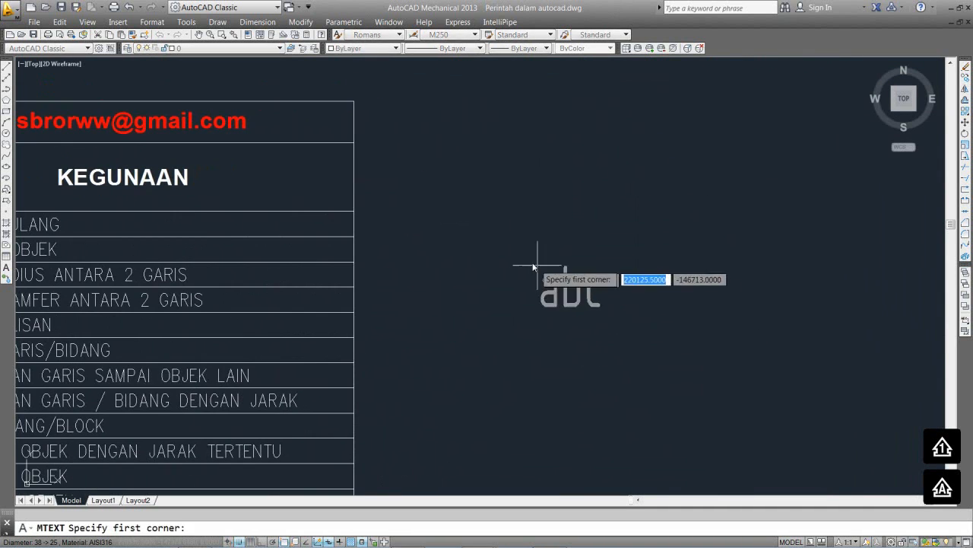
pyautogui.click(489, 243)
pyautogui.click(734, 341)
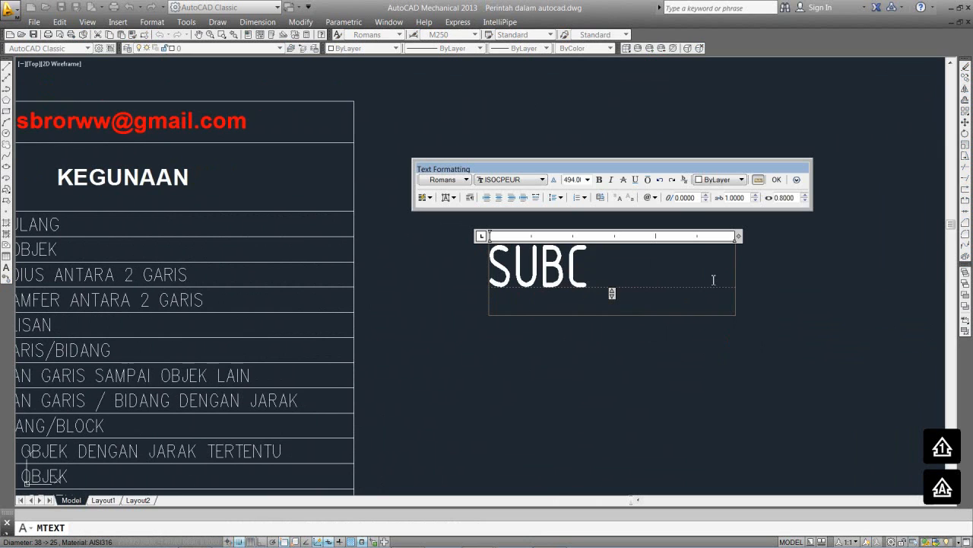
pyautogui.write('SUBCRIBE')
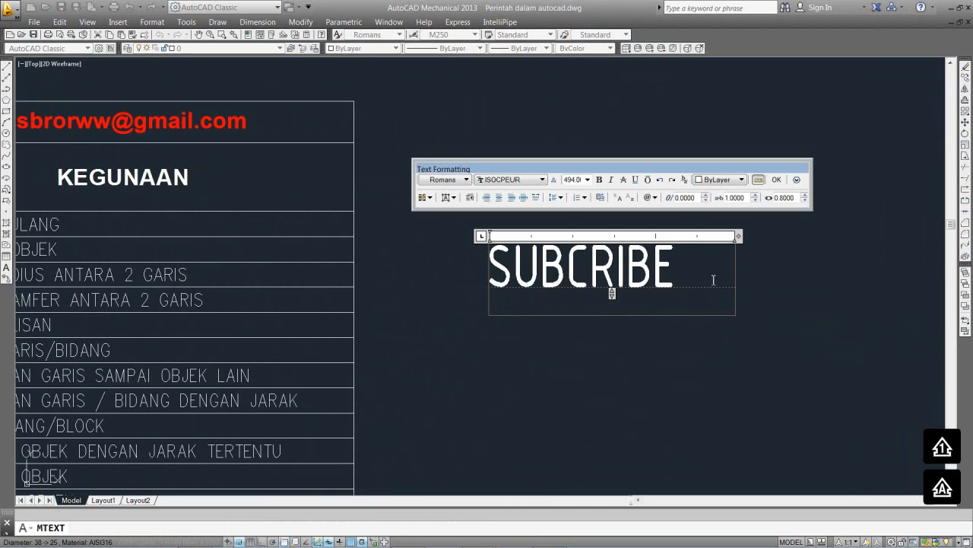
pyautogui.write(' MY ')
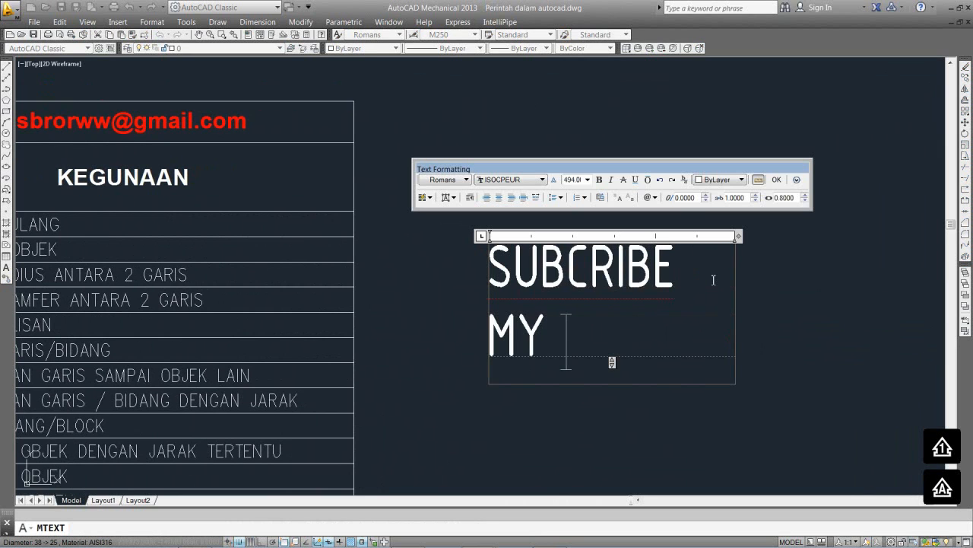
pyautogui.write('CHANNEL')
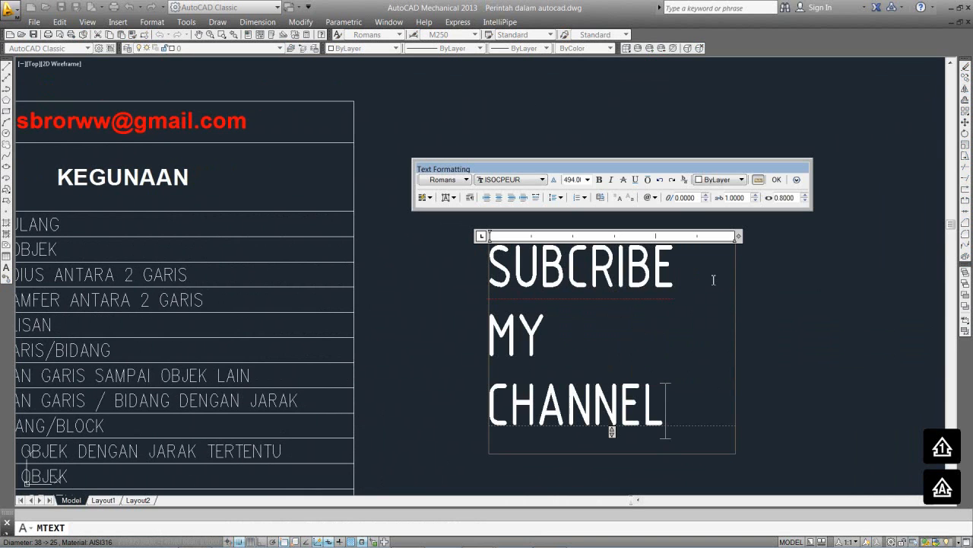
pyautogui.moveTo(743, 242); pyautogui.dragTo(785, 238)
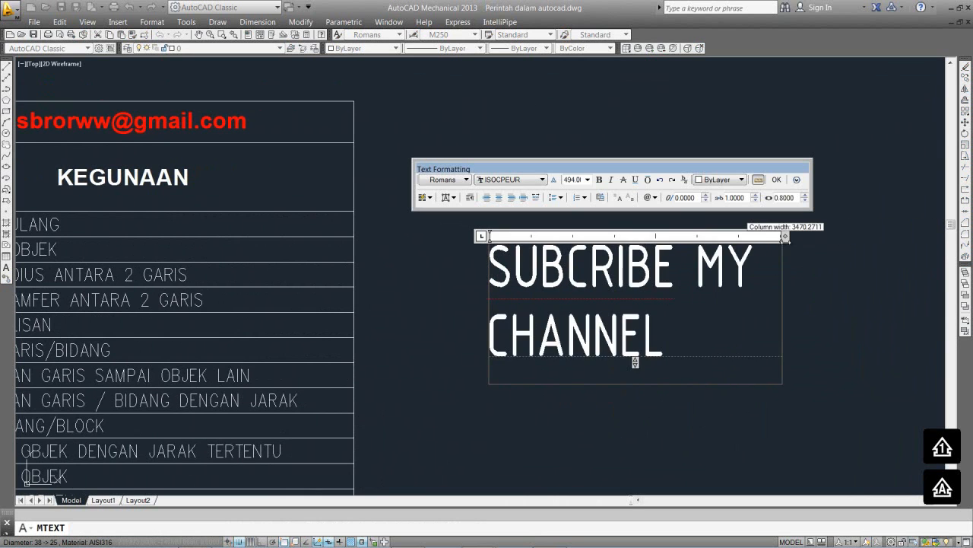
pyautogui.click(839, 406)
# Open the multiline text for editing directly from the object and leave the editor without changing it.
pyautogui.scroll(-4, 663, 343)
pyautogui.scroll(2, 675, 340)
pyautogui.moveTo(648, 313); pyautogui.dragTo(583, 295, button='middle')
pyautogui.doubleClick(563, 289)
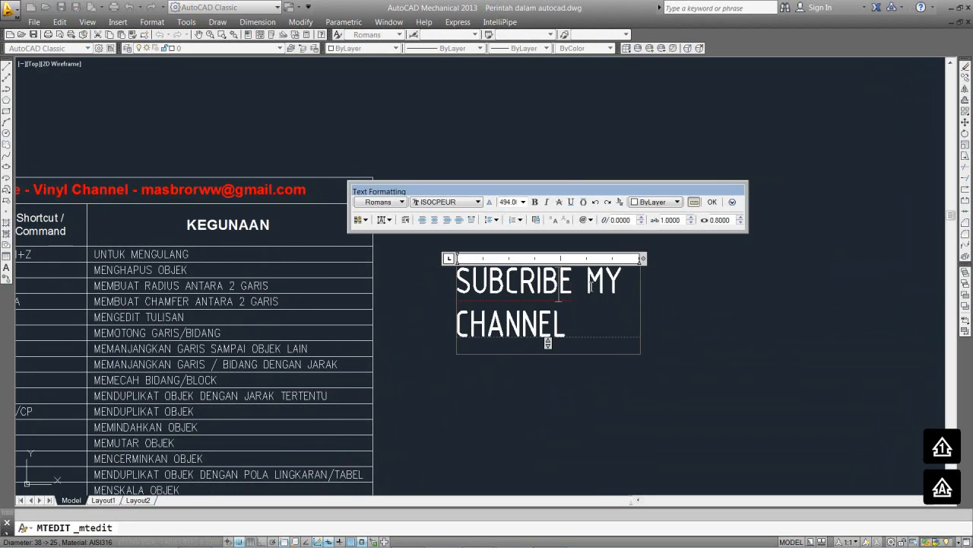
pyautogui.press('Escape')
pyautogui.click(564, 280)
pyautogui.doubleClick(566, 280)
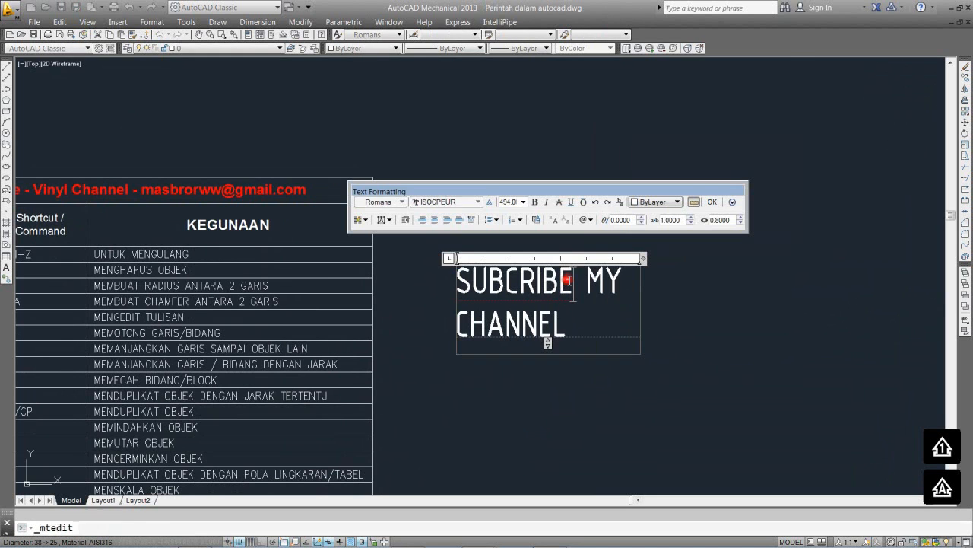
pyautogui.press('Escape')
# Try the Edit Text command on the multiline text and undo the resulting change.
pyautogui.write('e')
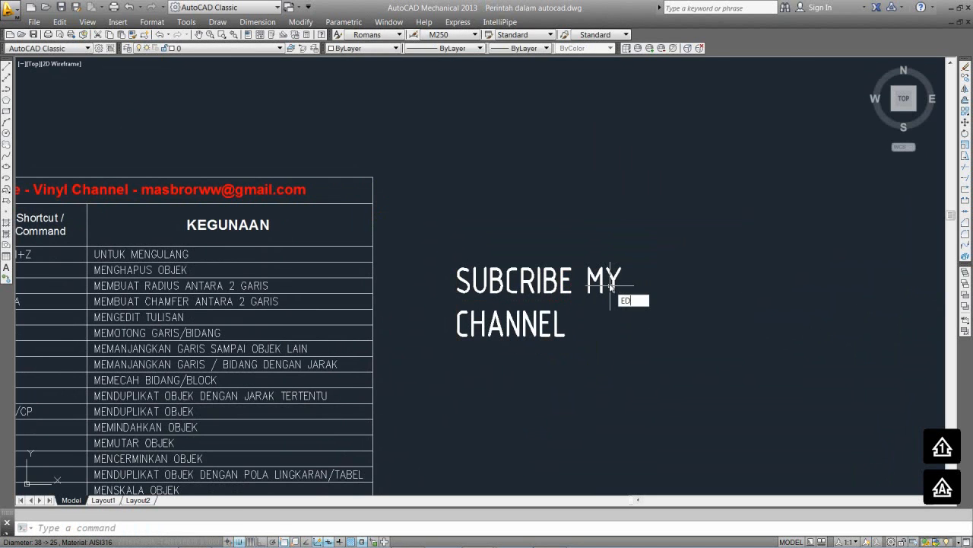
pyautogui.write('d')
pyautogui.press('Return')
pyautogui.click(596, 280)
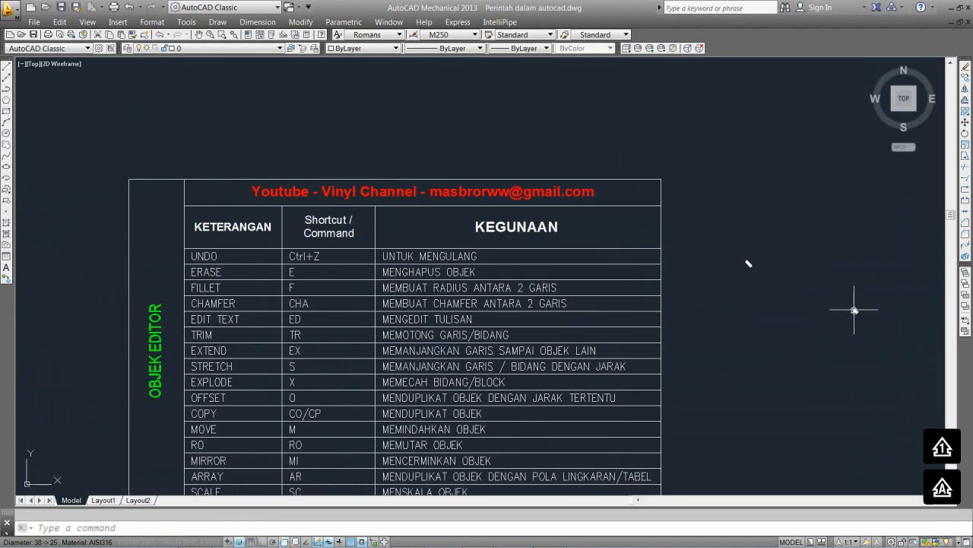
pyautogui.moveTo(857, 309); pyautogui.dragTo(722, 292, button='middle')
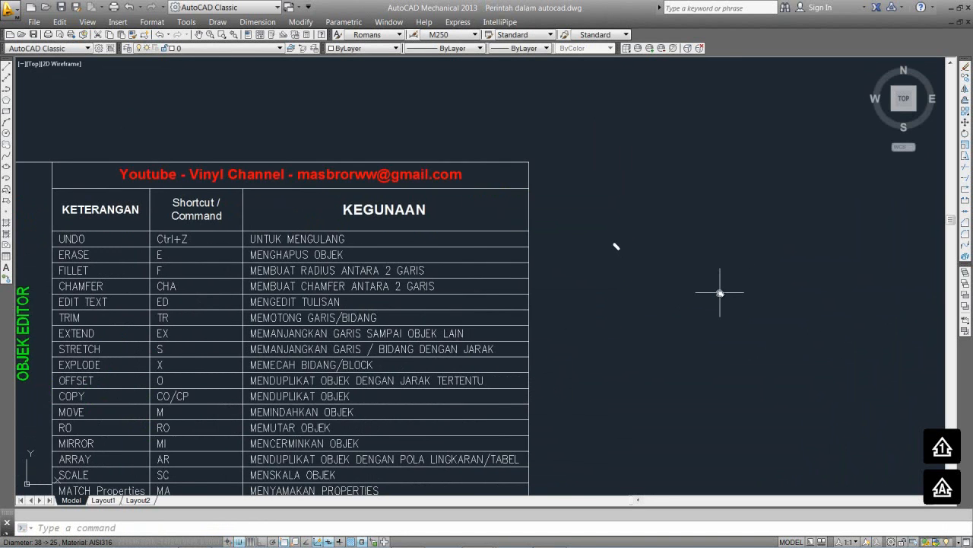
pyautogui.hotkey('ctrl', 'z')
pyautogui.hotkey('ctrl', 'z')
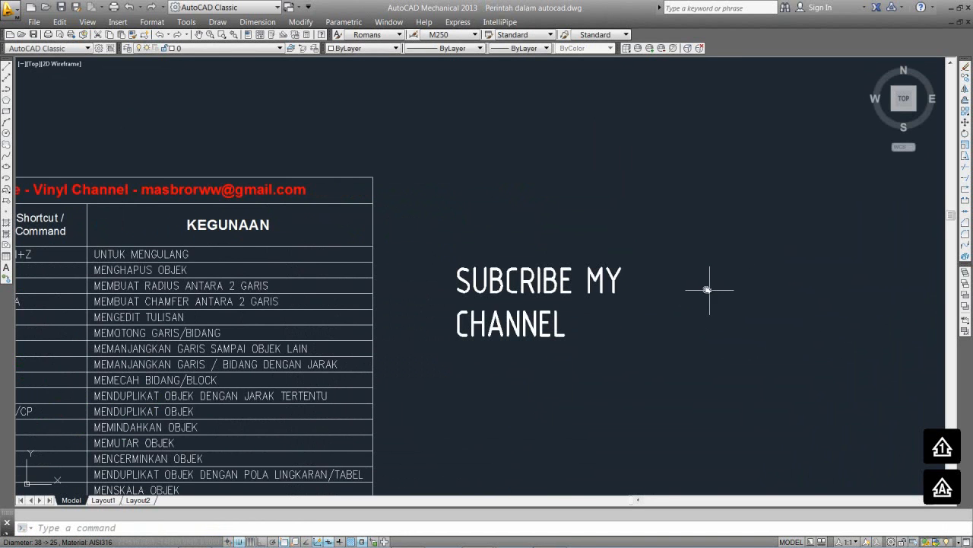
# Edit the multiline text with the Edit Text command so that it reads "E SUBCRIBE MY CHANNEL".
pyautogui.write('ed')
pyautogui.press('Return')
pyautogui.click(556, 279)
pyautogui.click(567, 327)
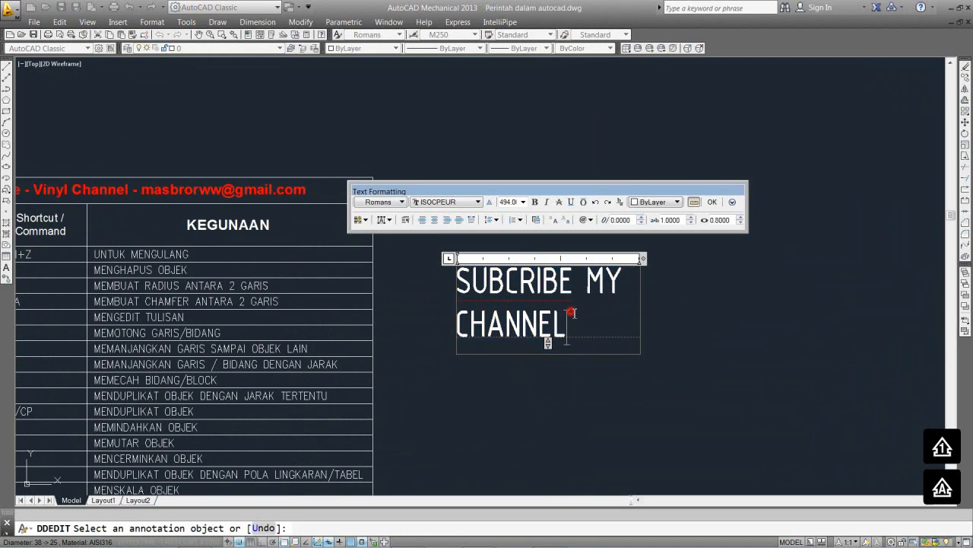
pyautogui.press('Escape')
pyautogui.click(569, 320)
pyautogui.press('Escape')
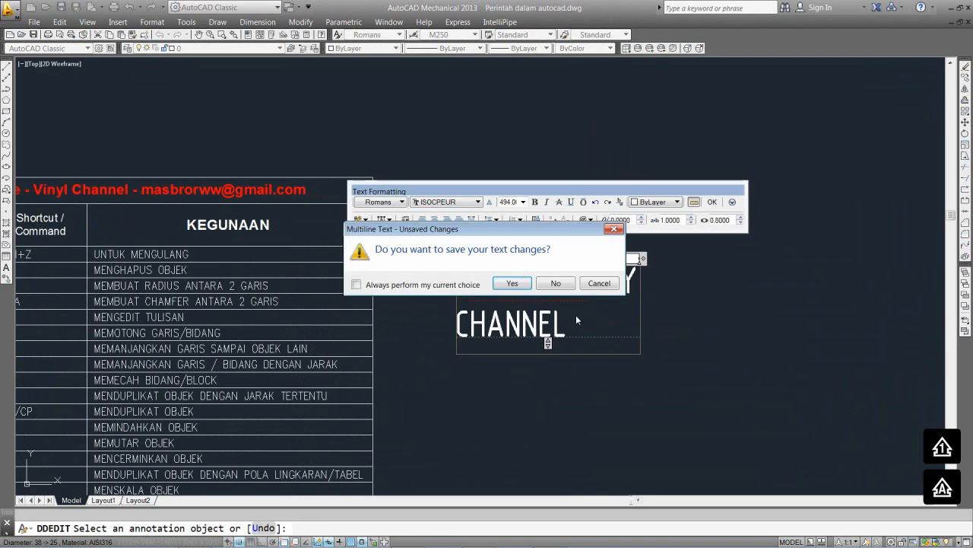
pyautogui.press('Escape')
pyautogui.write('E')
pyautogui.press('Escape')
pyautogui.press('Escape')
pyautogui.click(709, 203)
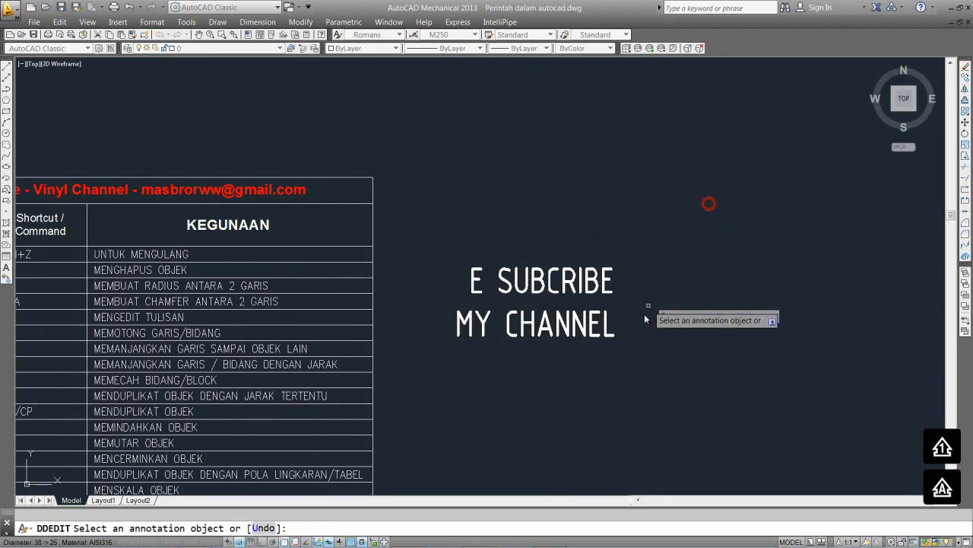
pyautogui.press('Escape')
# Erase the edited multiline text beside the table.
pyautogui.write('e')
pyautogui.press('Return')
pyautogui.click(620, 371)
pyautogui.click(581, 320)
pyautogui.press('Return')
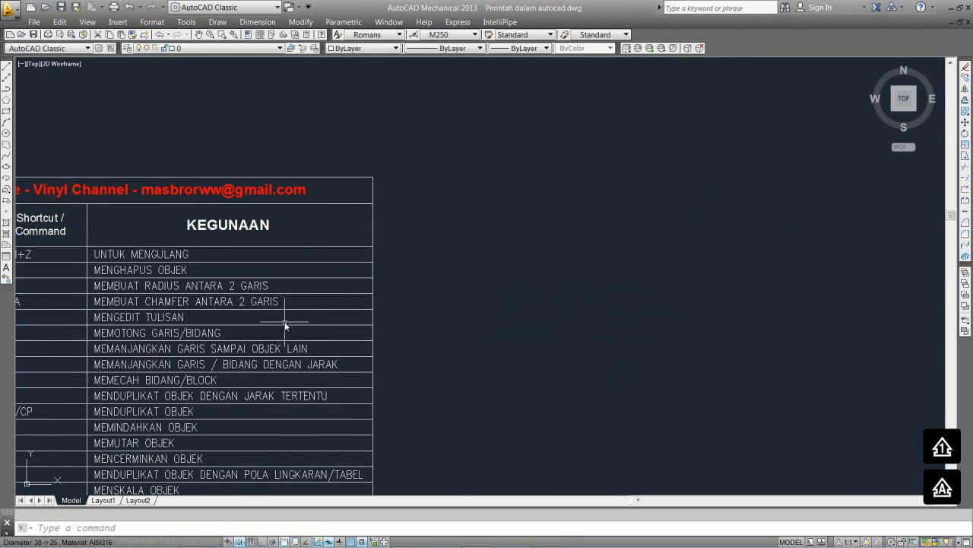
# Read the TRIM row of the command table.
pyautogui.moveTo(285, 325); pyautogui.dragTo(811, 298, button='middle')
pyautogui.scroll(2, 621, 305)
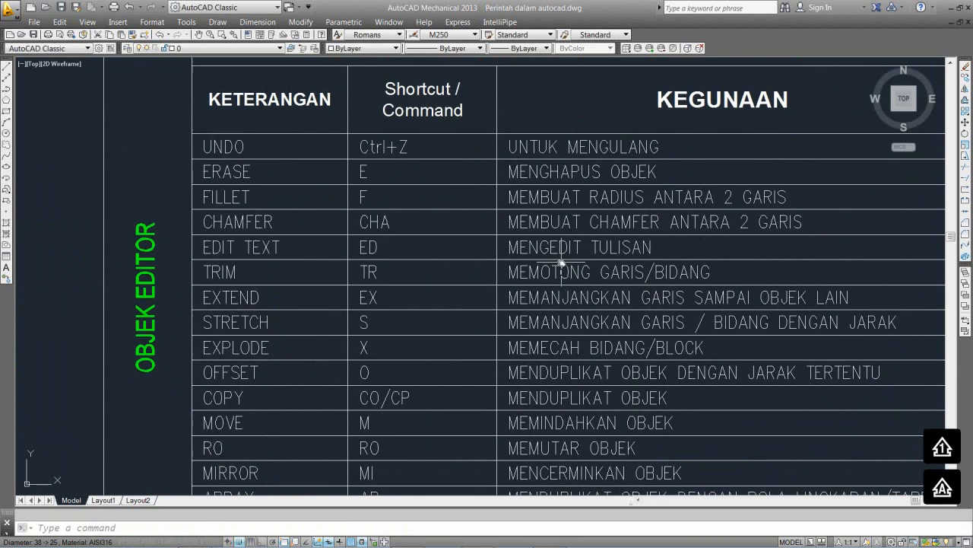
pyautogui.moveTo(372, 279); pyautogui.dragTo(267, 269, button='middle')
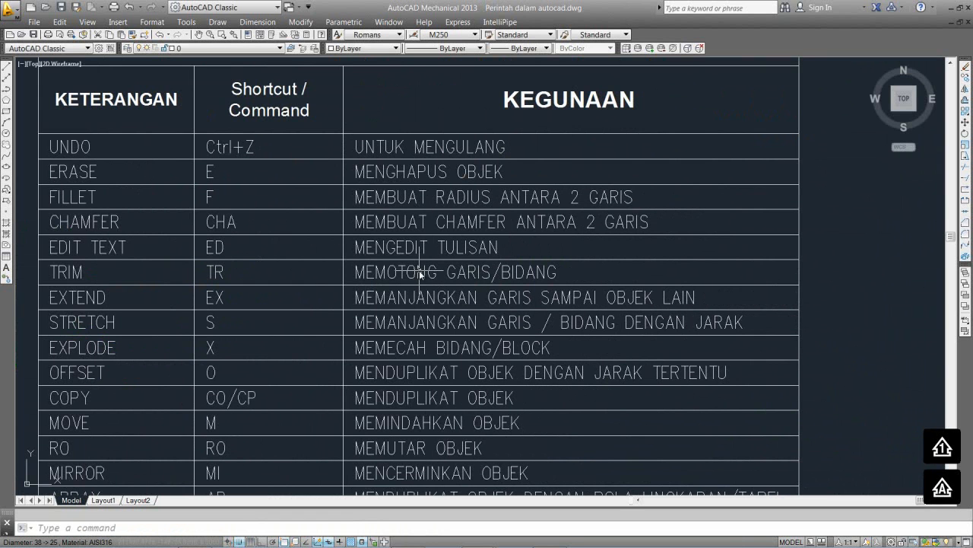
# Draw two crossing sloped lines in the empty space beside the table, one steep and one shallow.
pyautogui.press('l')
pyautogui.press('Return')
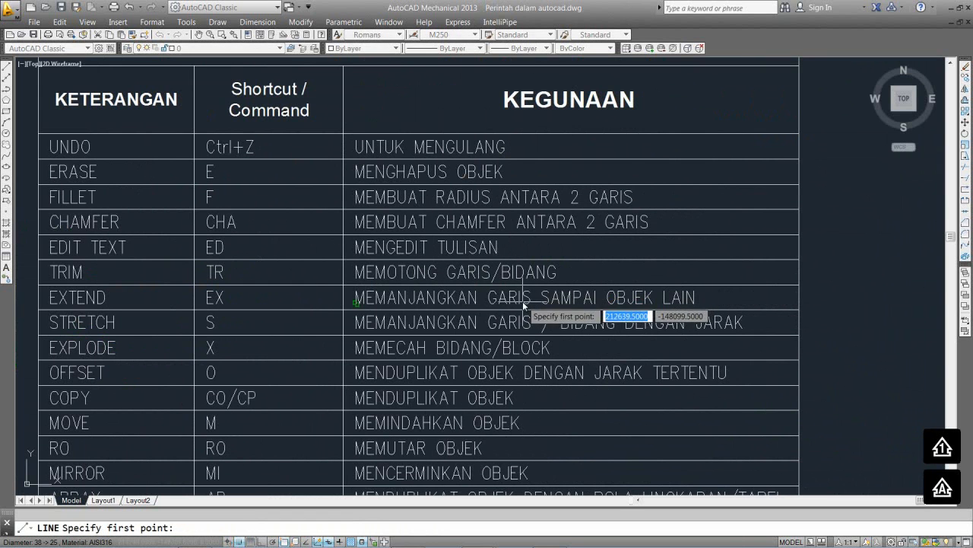
pyautogui.moveTo(687, 269); pyautogui.dragTo(434, 271, button='middle')
pyautogui.scroll(-3, 456, 266)
pyautogui.scroll(1, 513, 243)
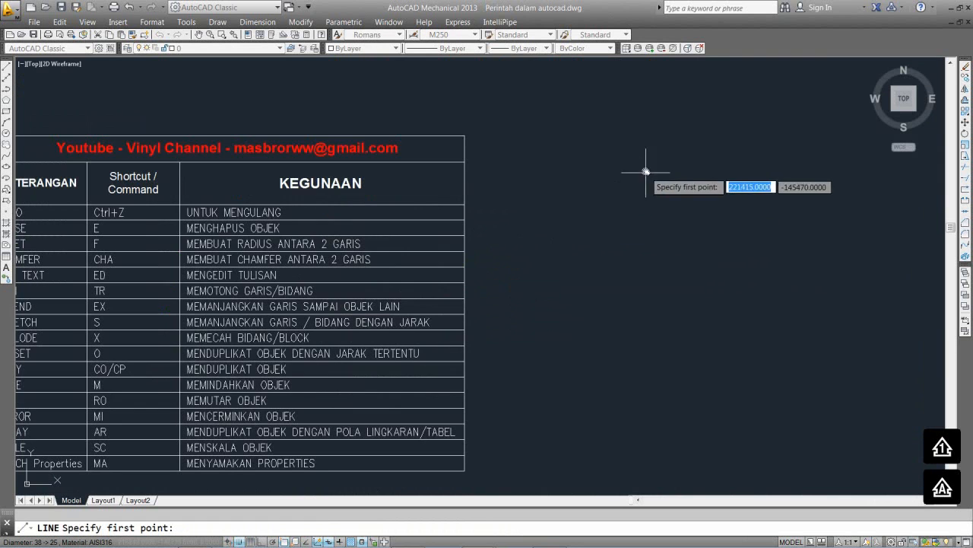
pyautogui.click(671, 148)
pyautogui.click(521, 368)
pyautogui.press('Return')
pyautogui.press('Return')
pyautogui.click(496, 250)
pyautogui.click(657, 336)
pyautogui.press('Return')
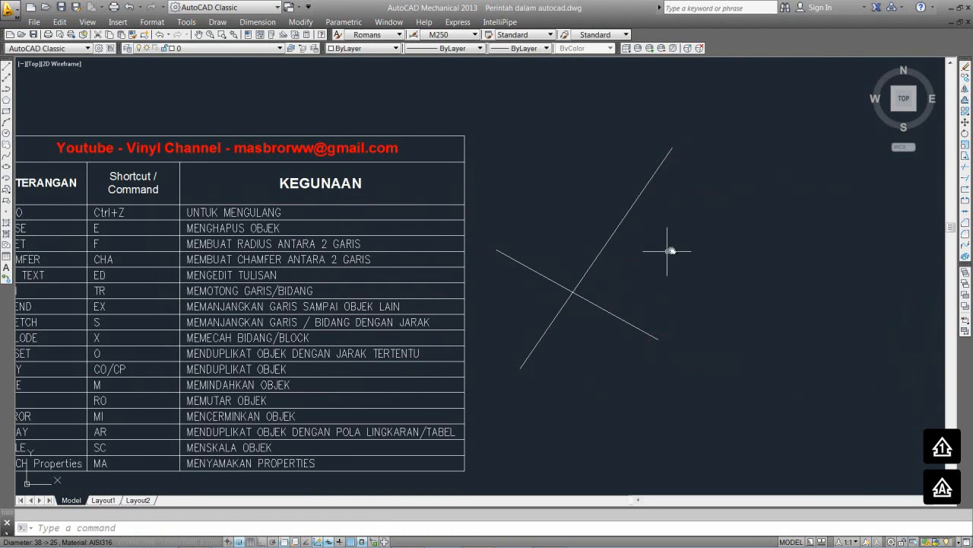
# Draw a circle beside the crossing lines and a diagonal line about 3170 units long that cuts through it.
pyautogui.moveTo(678, 251); pyautogui.dragTo(578, 241, button='middle')
pyautogui.write('c')
pyautogui.press('Return')
pyautogui.click(598, 239)
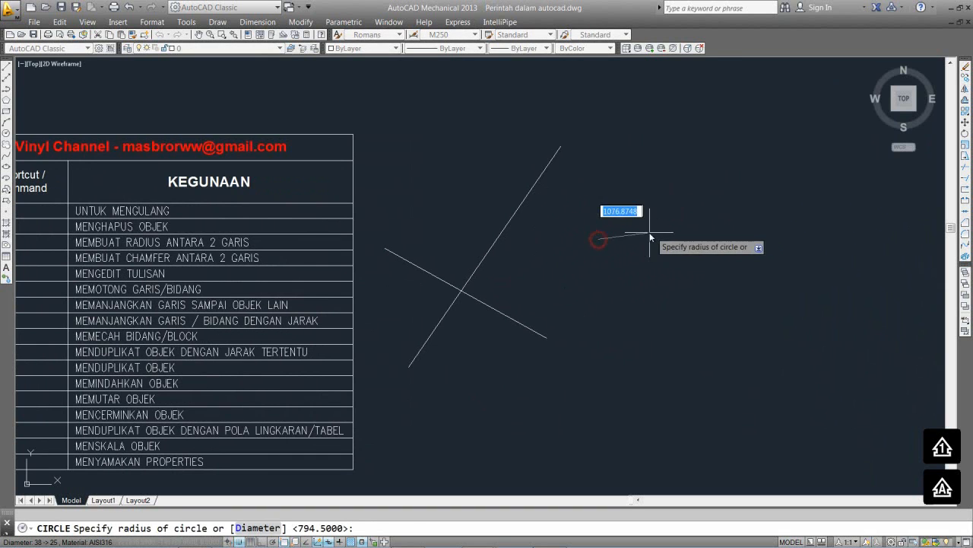
pyautogui.click(644, 235)
pyautogui.write('l')
pyautogui.press('Return')
pyautogui.click(663, 177)
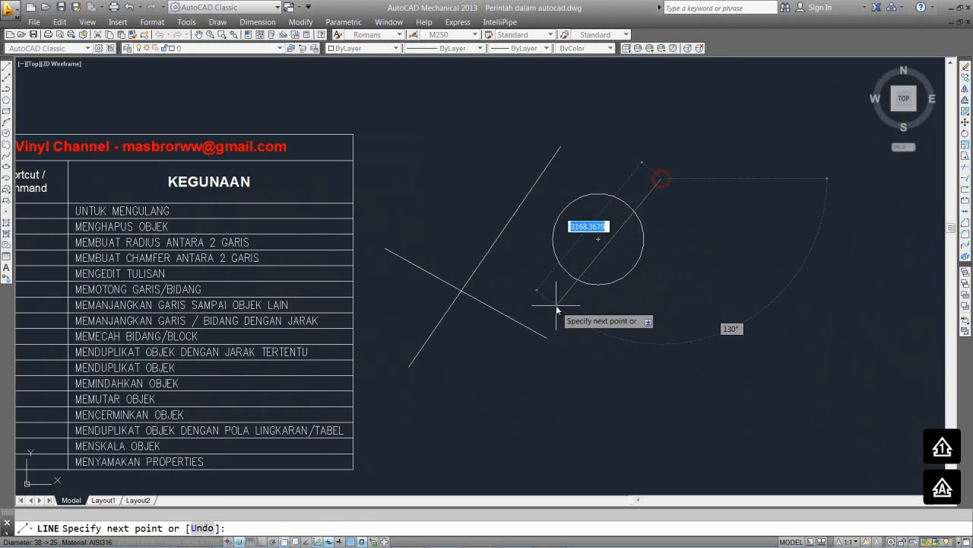
pyautogui.click(556, 306)
pyautogui.press('Return')
# Try trimming the upper part of the steep line, using the shallow crossing line as the cutting edge.
pyautogui.scroll(2, 570, 273)
pyautogui.moveTo(584, 276)
pyautogui.mouseDown(button='middle')
pyautogui.moveTo(567, 287)
pyautogui.moveTo(476, 239)
pyautogui.moveTo(525, 216)
pyautogui.mouseUp(button='middle')
pyautogui.click(537, 261)
pyautogui.click(444, 257)
pyautogui.click(408, 225)
pyautogui.moveTo(434, 206)
pyautogui.mouseDown(button='middle')
pyautogui.moveTo(482, 220)
pyautogui.moveTo(496, 268)
pyautogui.mouseUp(button='middle')
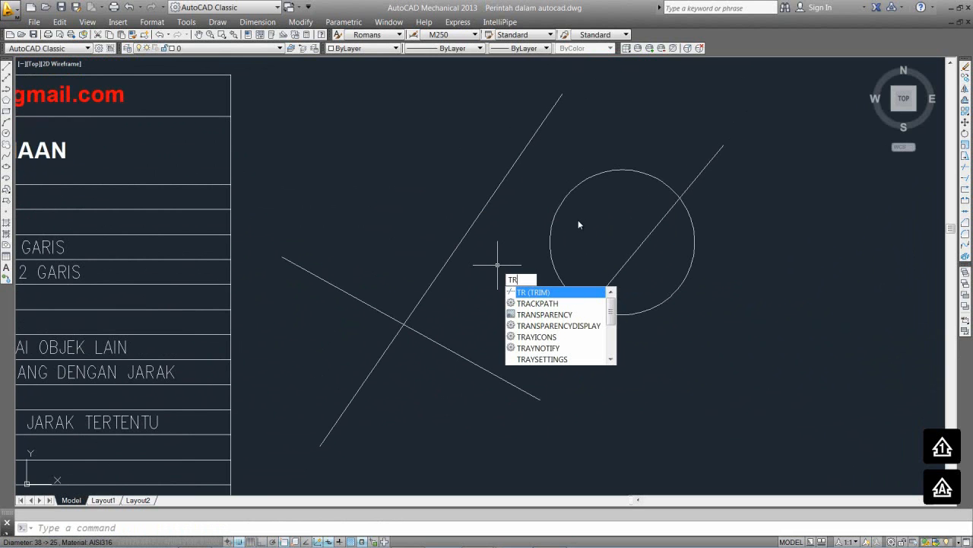
pyautogui.press('Return')
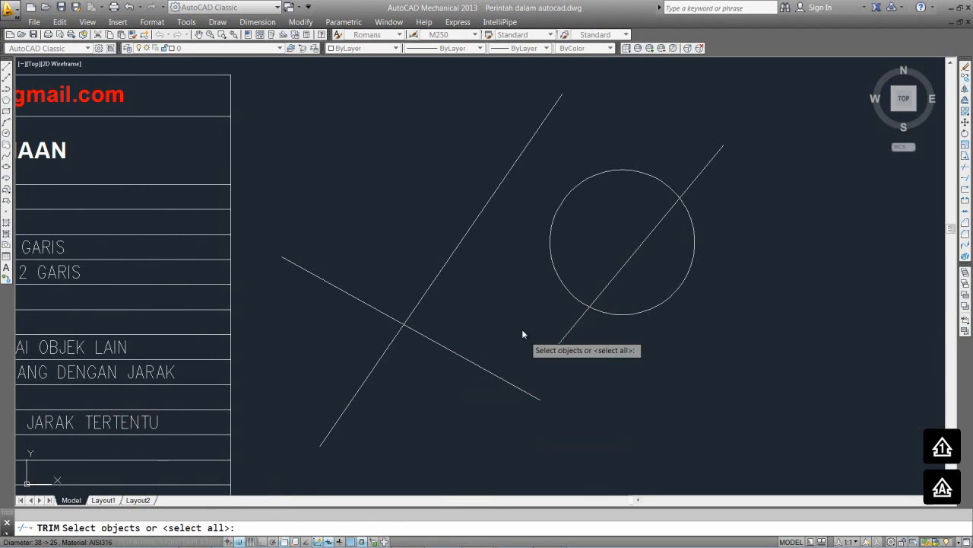
pyautogui.moveTo(494, 312); pyautogui.dragTo(450, 312, button='middle')
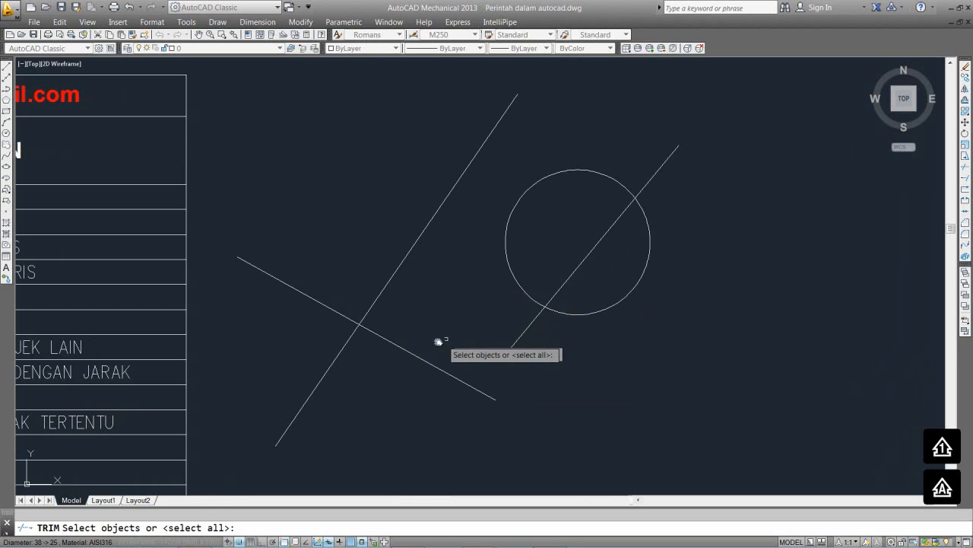
pyautogui.click(375, 333)
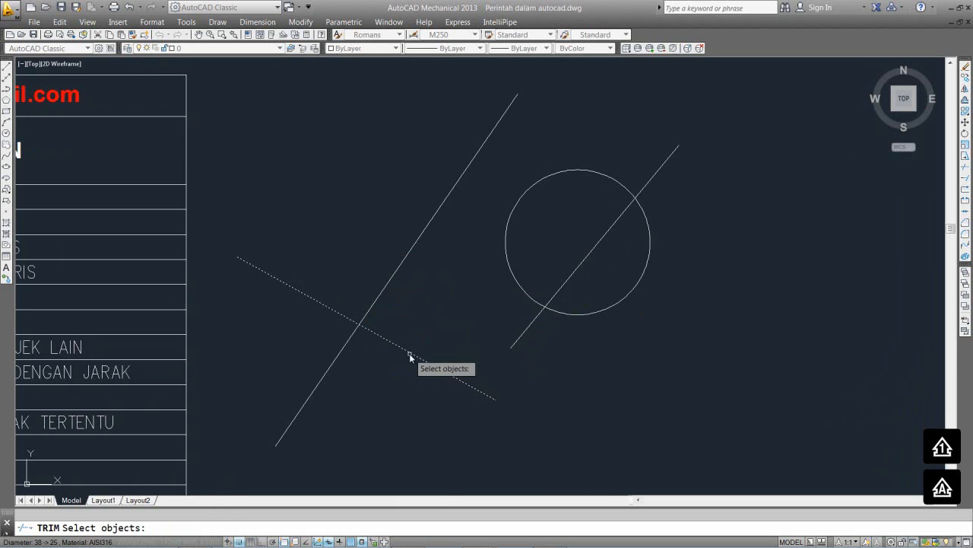
pyautogui.press('Return')
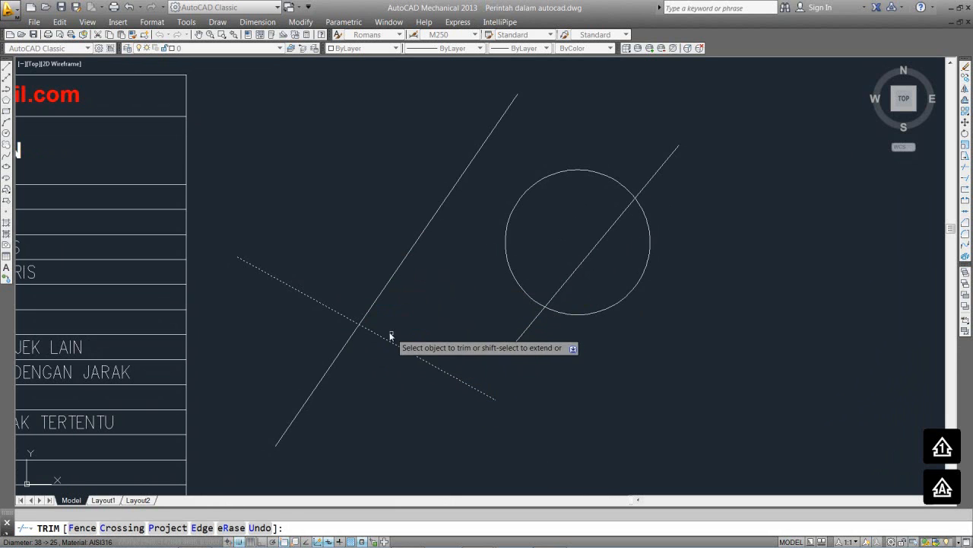
pyautogui.click(401, 263)
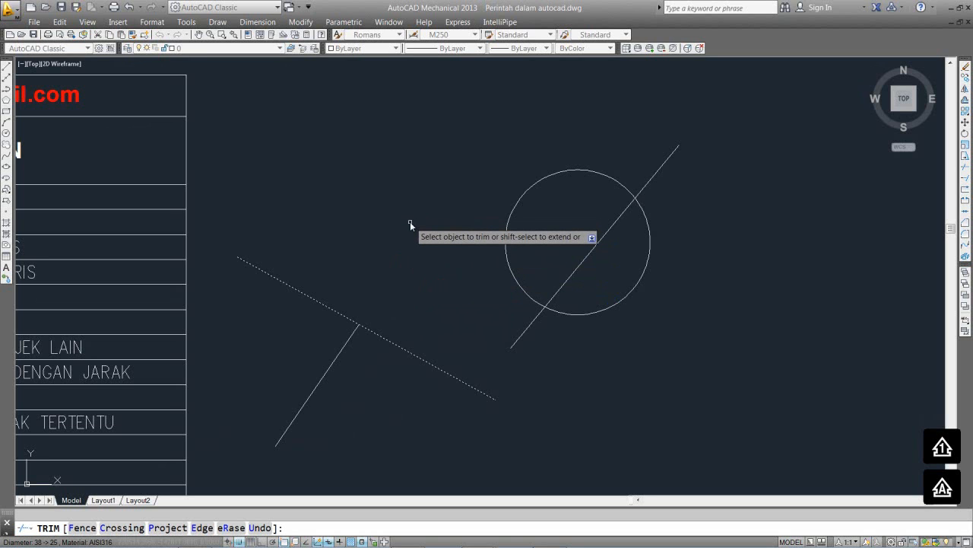
pyautogui.press('Escape')
# Try trimming the circle's arc on the lower-right side of the diagonal line, using that line as the cutting edge.
pyautogui.moveTo(585, 264); pyautogui.dragTo(546, 287, button='middle')
pyautogui.write('R')
pyautogui.press('Return')
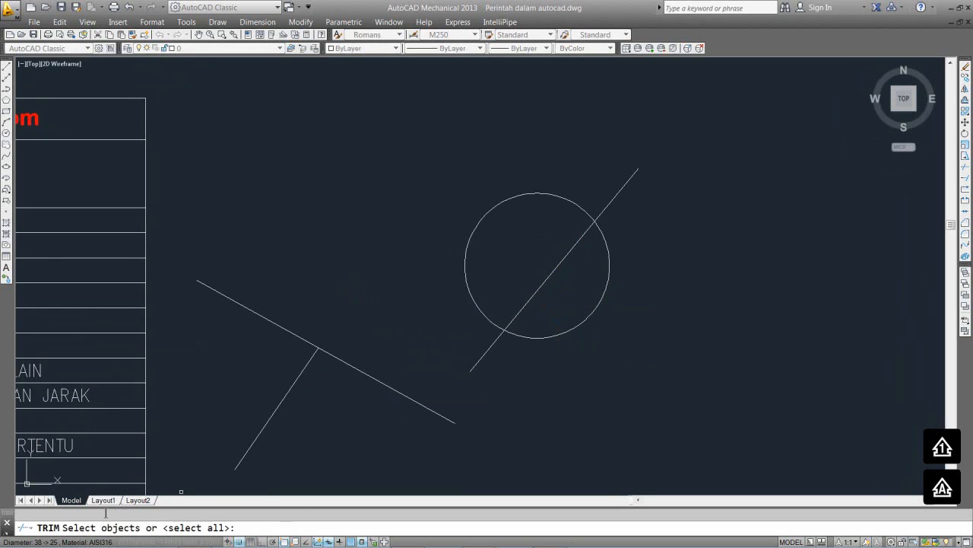
pyautogui.click(574, 248)
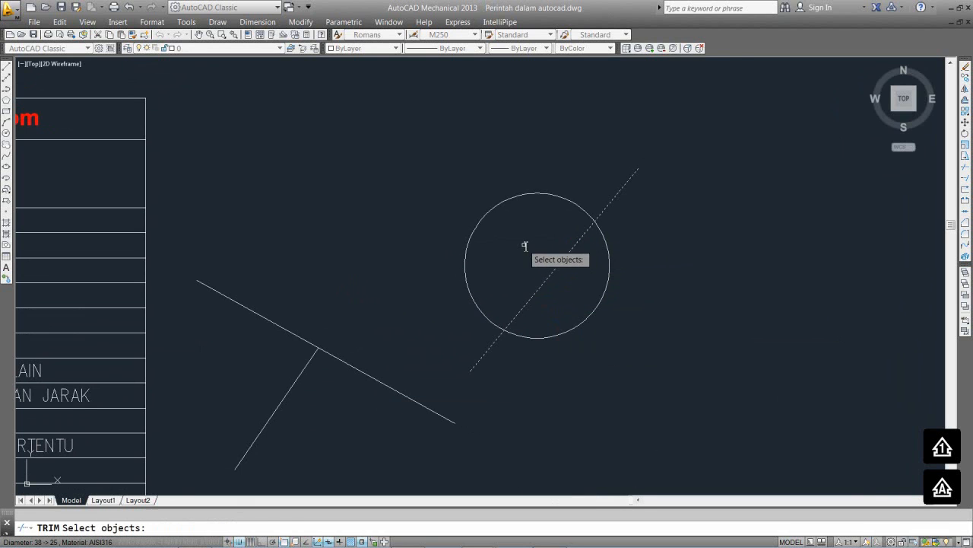
pyautogui.press('Return')
pyautogui.click(606, 238)
pyautogui.press('Return')
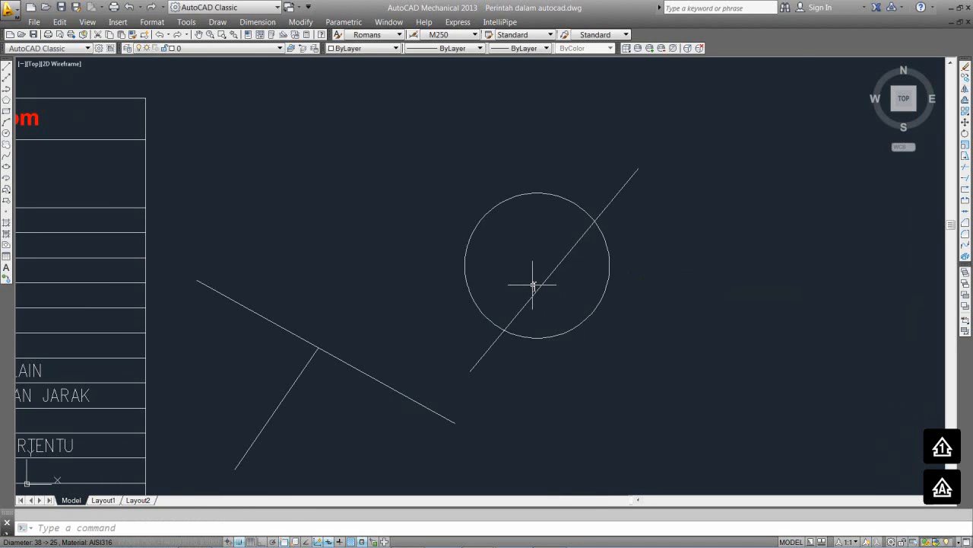
# Undo the trims so that the crossing lines and the circle are whole again.
pyautogui.hotkey('ctrl', 'z')
pyautogui.hotkey('ctrl', 'z')
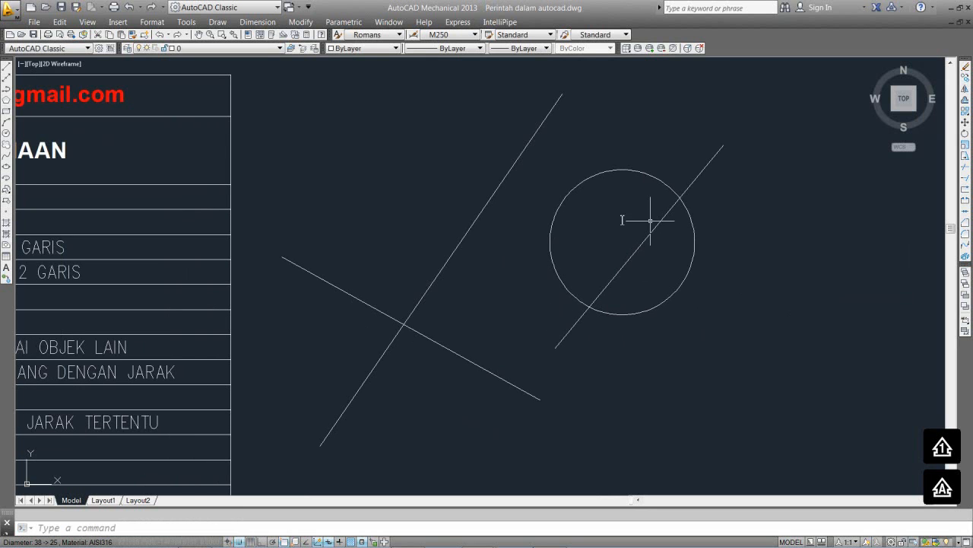
pyautogui.hotkey('ctrl', 'z')
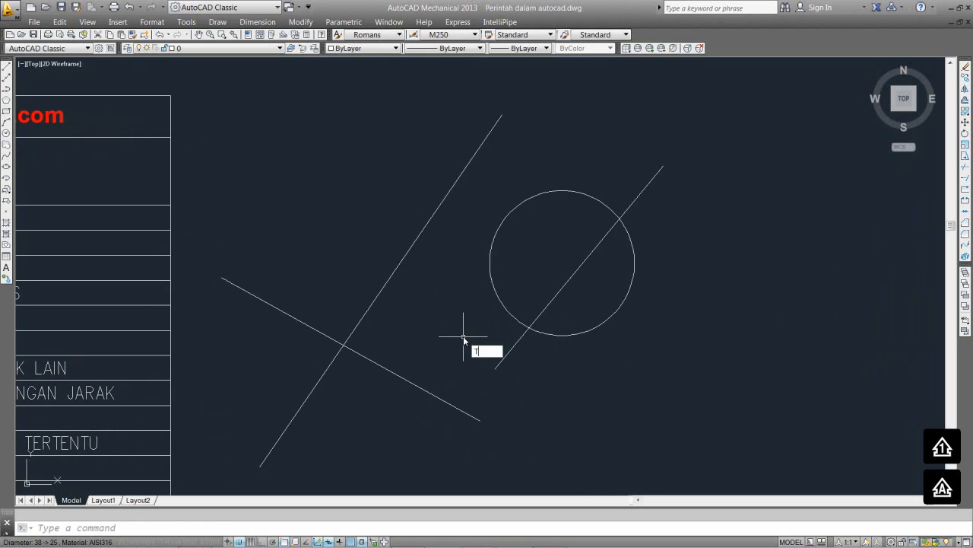
# With all objects as cutting edges, trim the circle's upper-left arc and both ends of the diagonal line outside the circle.
pyautogui.press('Return')
pyautogui.press('Return')
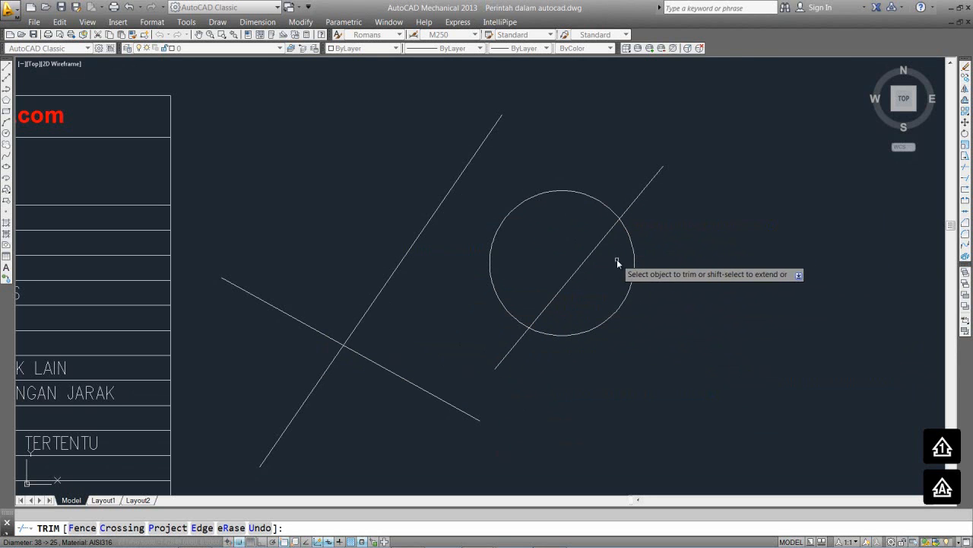
pyautogui.click(629, 206)
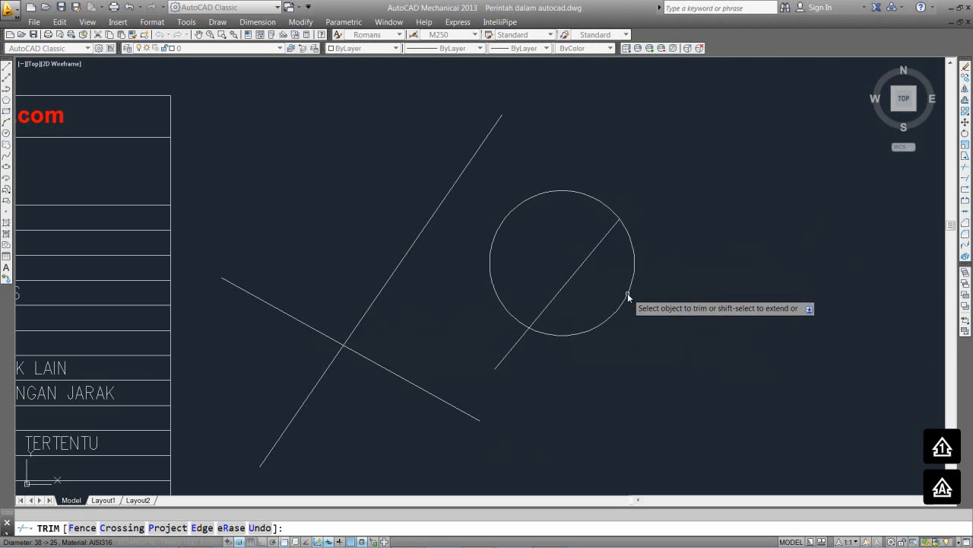
pyautogui.click(543, 194)
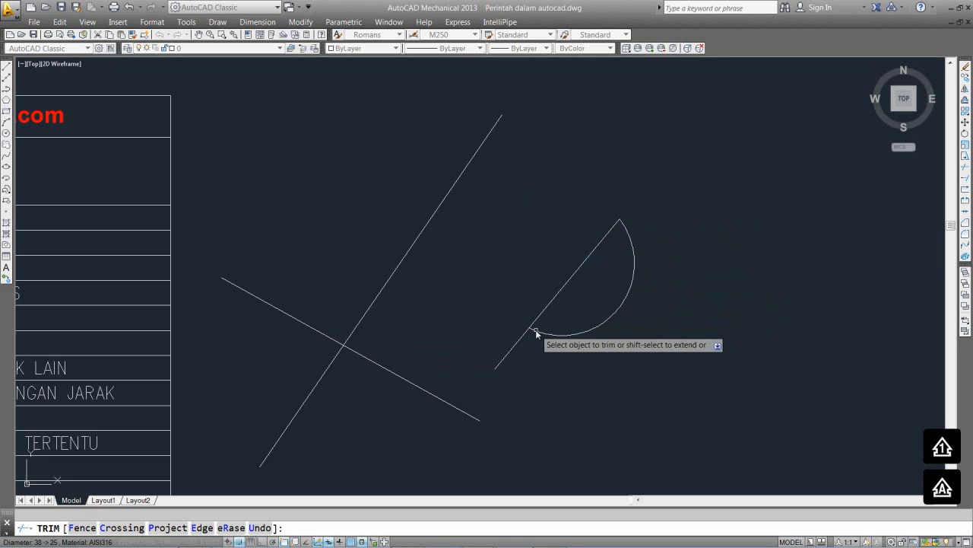
pyautogui.click(518, 341)
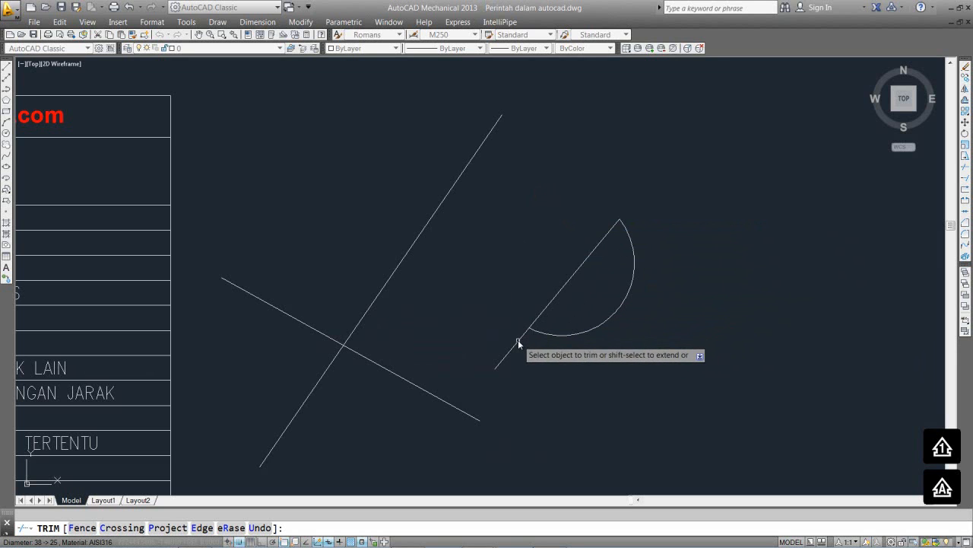
# Trim the crossing lines into a corner by removing the shallow line's lower-right part and the steep line's upper part.
pyautogui.click(417, 386)
pyautogui.click(360, 317)
pyautogui.click(349, 329)
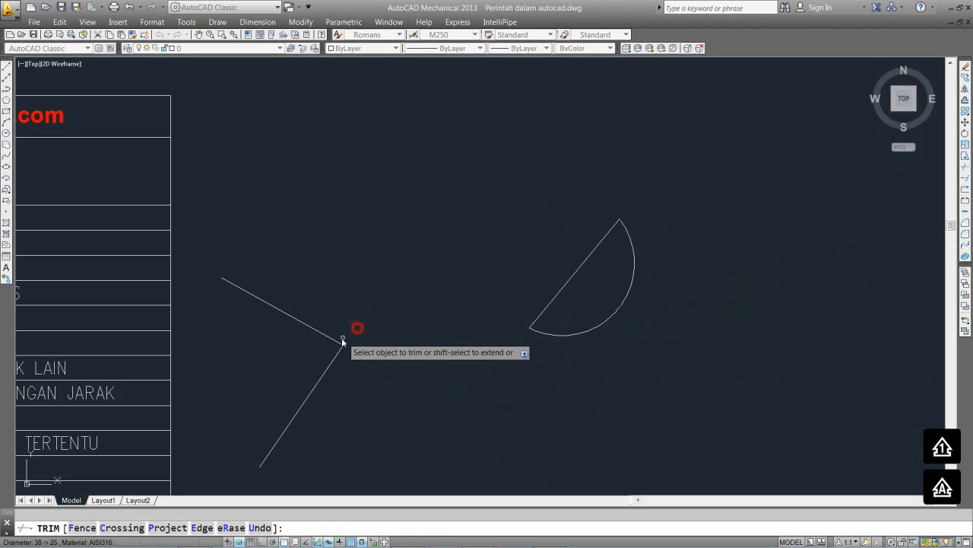
pyautogui.press('Return')
pyautogui.press('Return')
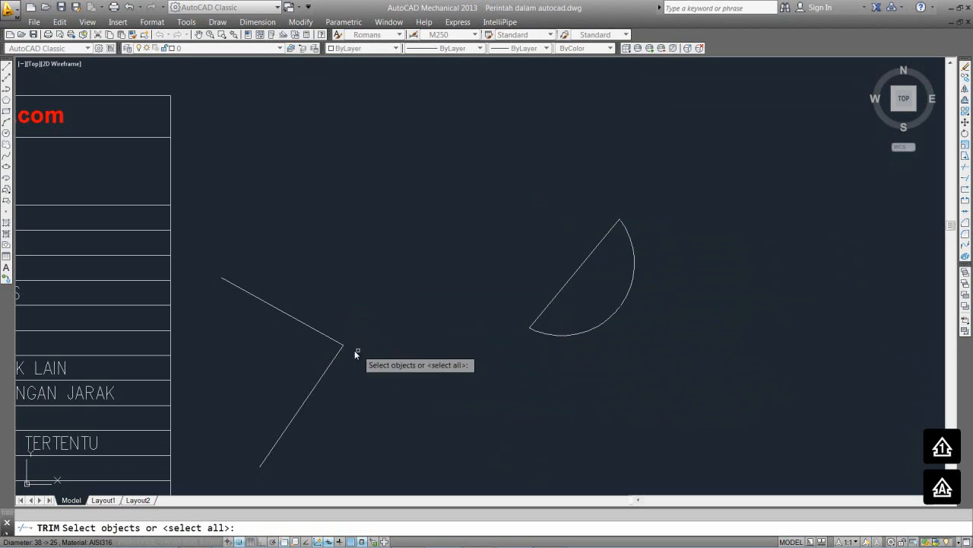
pyautogui.press('Escape')
# Erase all the trimmed sample objects beside the table.
pyautogui.scroll(-2, 182, 361)
pyautogui.moveTo(122, 381)
pyautogui.mouseDown(button='middle')
pyautogui.moveTo(644, 321)
pyautogui.moveTo(284, 318)
pyautogui.moveTo(582, 337)
pyautogui.mouseUp(button='middle')
pyautogui.write('e')
pyautogui.press('Return')
pyautogui.click(688, 412)
pyautogui.click(406, 193)
pyautogui.press('Return')
# Draw a single line rising to the right in the empty space beside the table for the EXTEND demonstration.
pyautogui.scroll(2, 452, 346)
pyautogui.moveTo(382, 338)
pyautogui.mouseDown(button='middle')
pyautogui.moveTo(435, 339)
pyautogui.moveTo(360, 349)
pyautogui.mouseUp(button='middle')
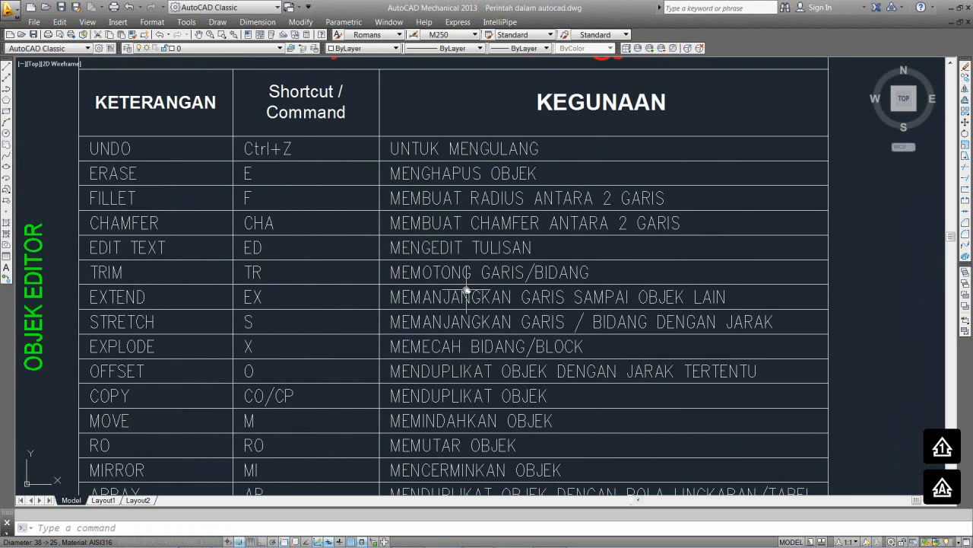
pyautogui.moveTo(766, 269); pyautogui.dragTo(656, 267, button='middle')
pyautogui.scroll(-2, 434, 276)
pyautogui.scroll(2, 666, 223)
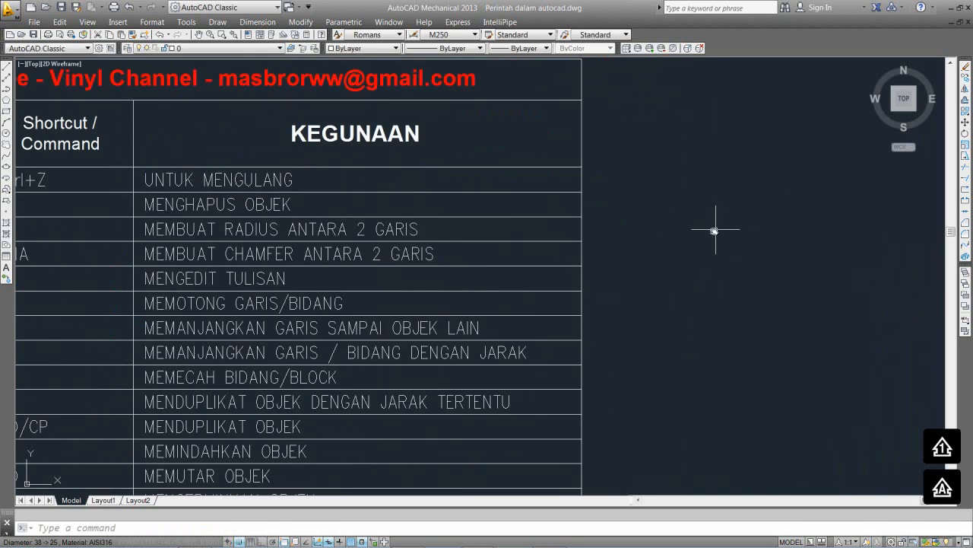
pyautogui.moveTo(715, 229); pyautogui.dragTo(596, 273, button='middle')
pyautogui.write('l')
pyautogui.press('Return')
pyautogui.click(530, 352)
pyautogui.click(708, 221)
pyautogui.press('Return')
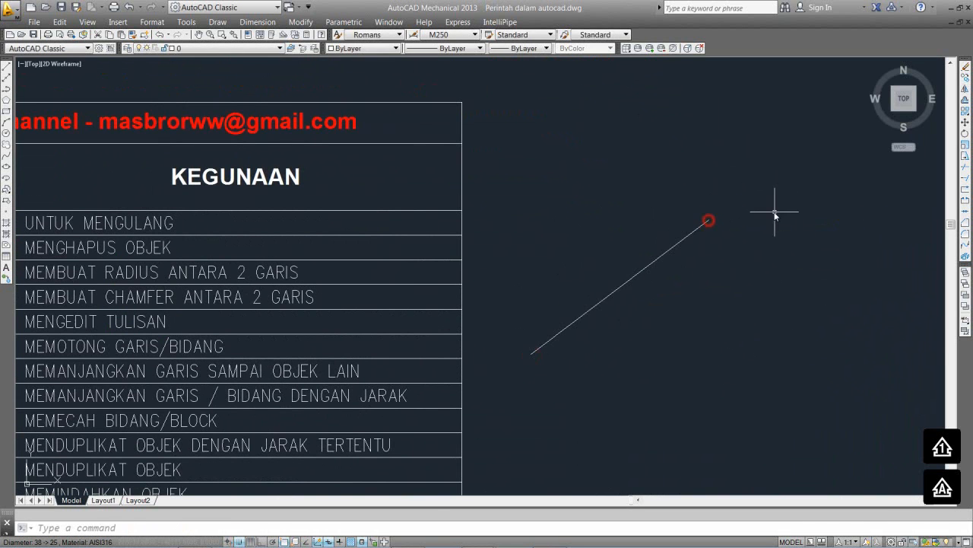
# Draw a nearly vertical line about 3400 units long to the right of the sloped line, leaving a gap between them.
pyautogui.moveTo(775, 216); pyautogui.dragTo(603, 309, button='middle')
pyautogui.write('l')
pyautogui.press('Return')
pyautogui.click(647, 132)
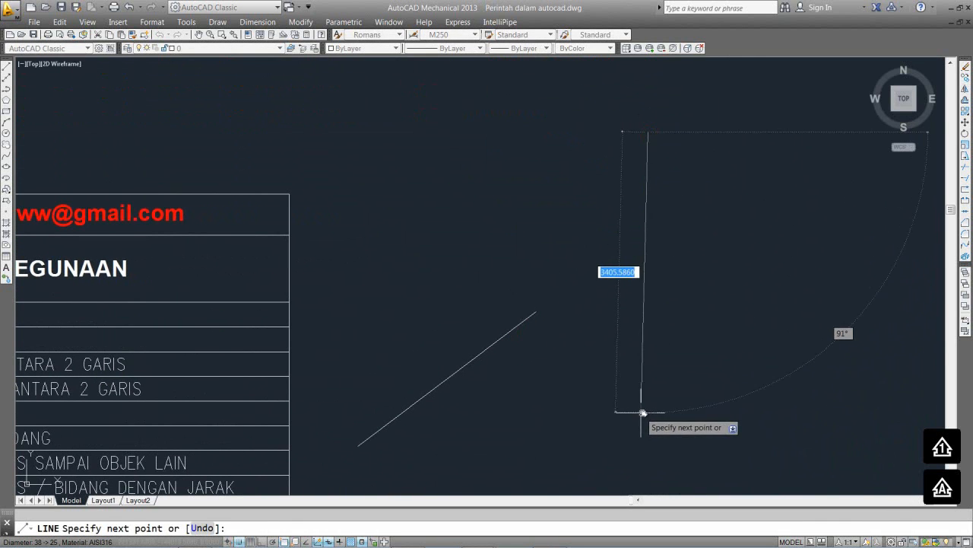
pyautogui.click(646, 411)
pyautogui.press('Return')
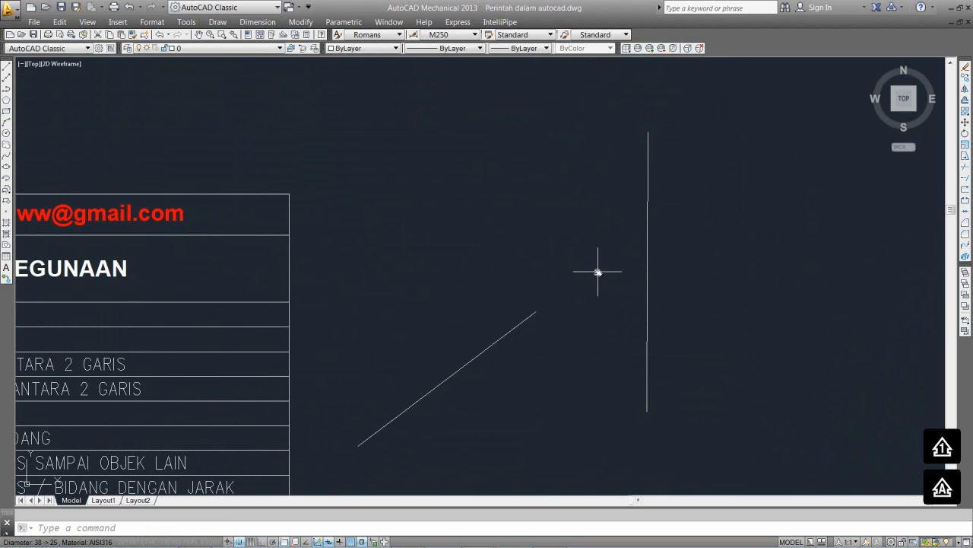
# Extend the upper end of the sloped line to the vertical line, using the vertical line as the boundary.
pyautogui.moveTo(627, 255); pyautogui.dragTo(667, 230, button='middle')
pyautogui.write('EX')
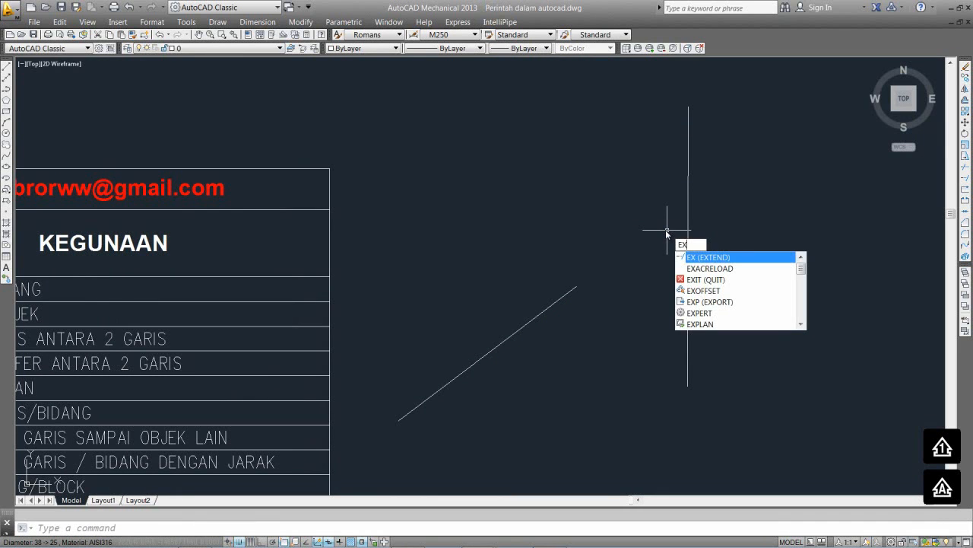
pyautogui.press('Return')
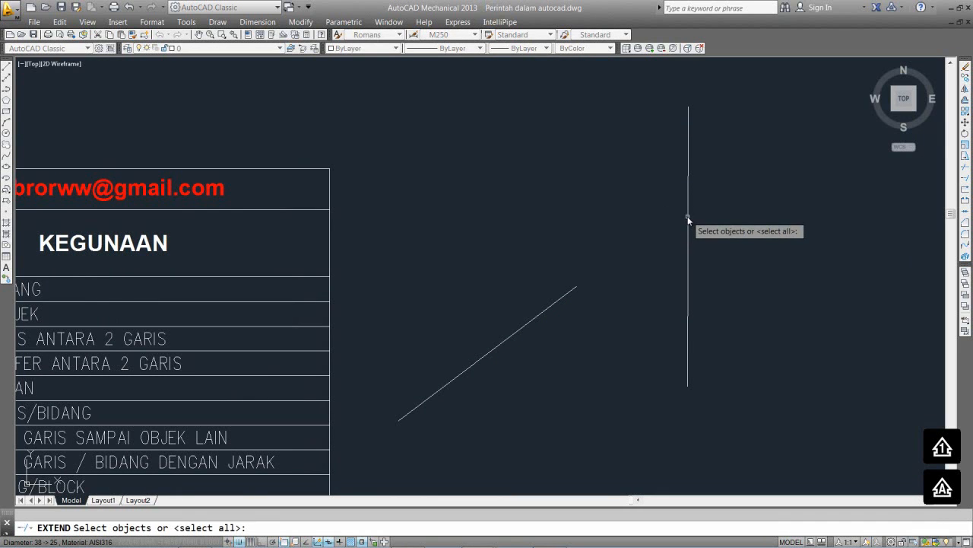
pyautogui.click(688, 219)
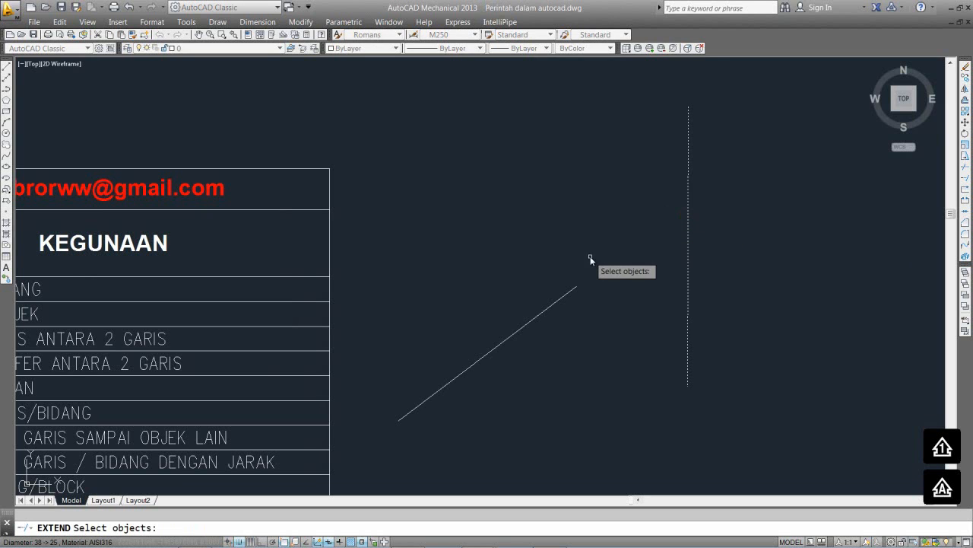
pyautogui.press('Return')
pyautogui.click(574, 290)
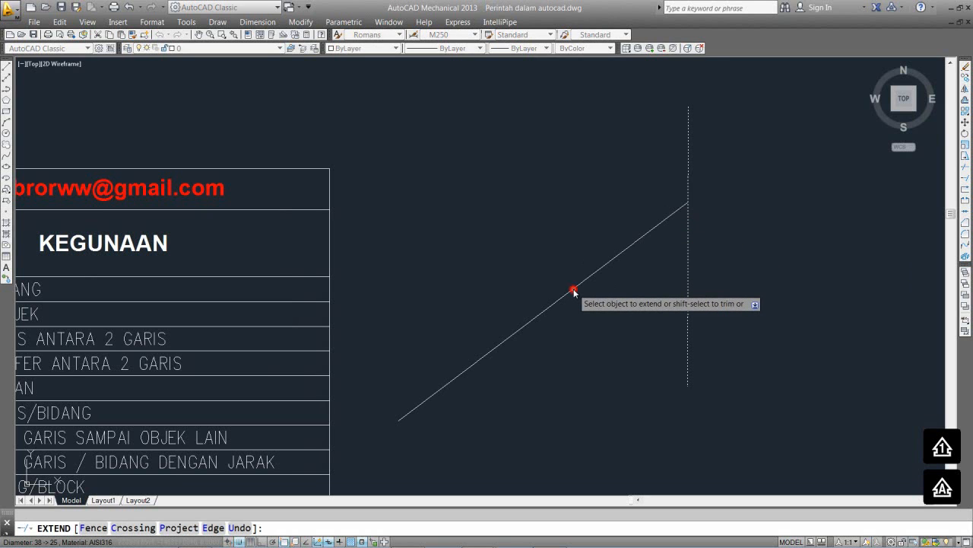
pyautogui.press('Return')
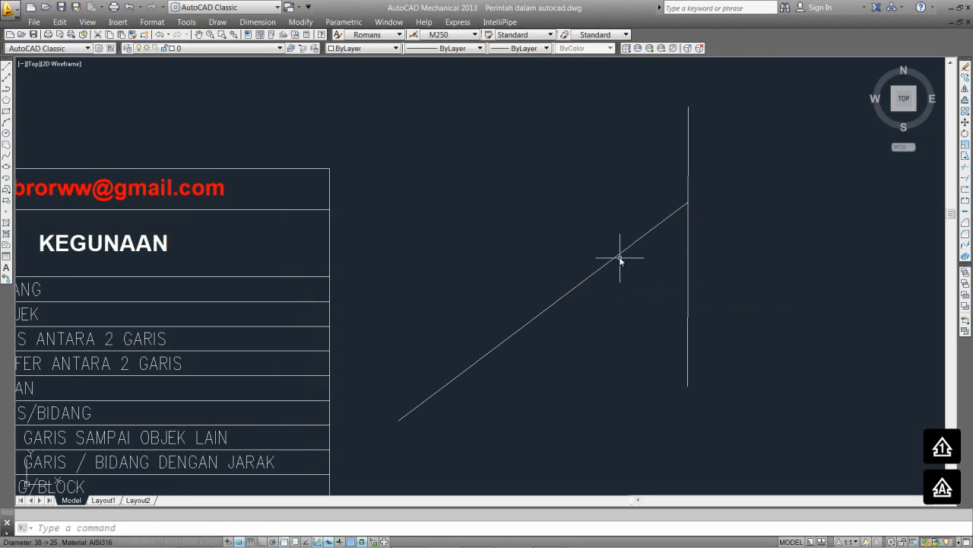
# Erase the sloped and vertical sample lines beside the table.
pyautogui.moveTo(600, 241); pyautogui.dragTo(679, 207, button='middle')
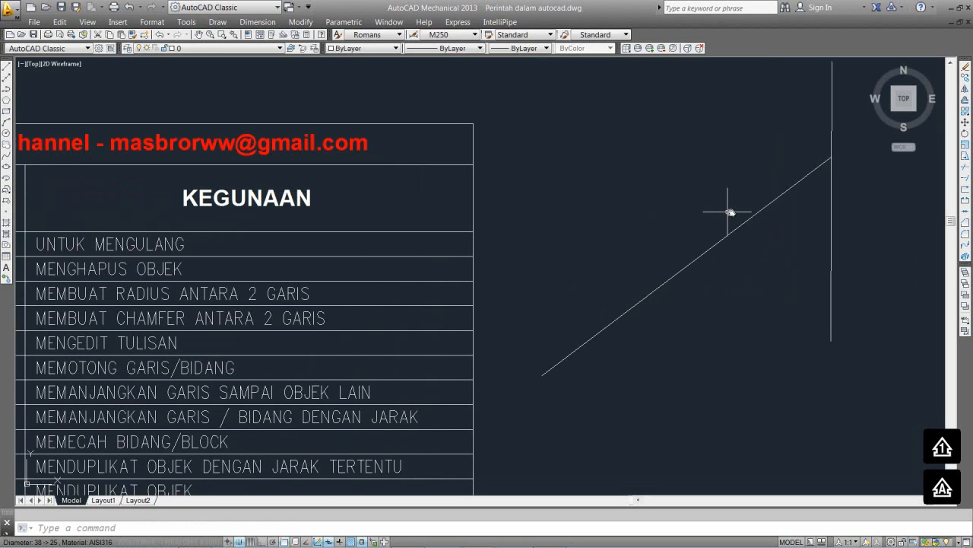
pyautogui.write('e')
pyautogui.press('Return')
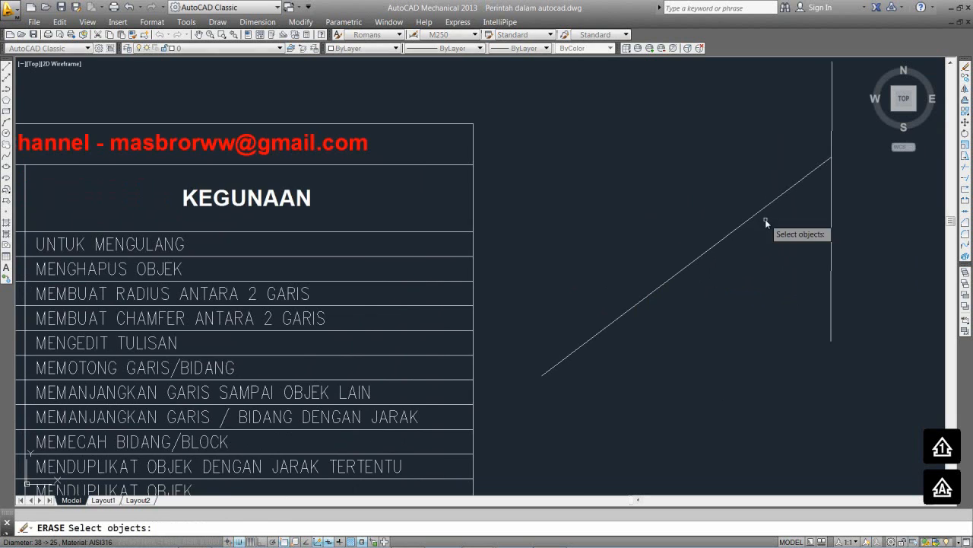
pyautogui.scroll(-4, 765, 219)
pyautogui.click(812, 236)
pyautogui.click(771, 179)
pyautogui.press('Return')
# Read the STRETCH row of the command table.
pyautogui.scroll(4, 791, 213)
pyautogui.scroll(-2, 841, 224)
pyautogui.moveTo(468, 344); pyautogui.dragTo(611, 278, button='middle')
pyautogui.scroll(2, 508, 302)
pyautogui.moveTo(514, 309); pyautogui.dragTo(512, 257, button='middle')
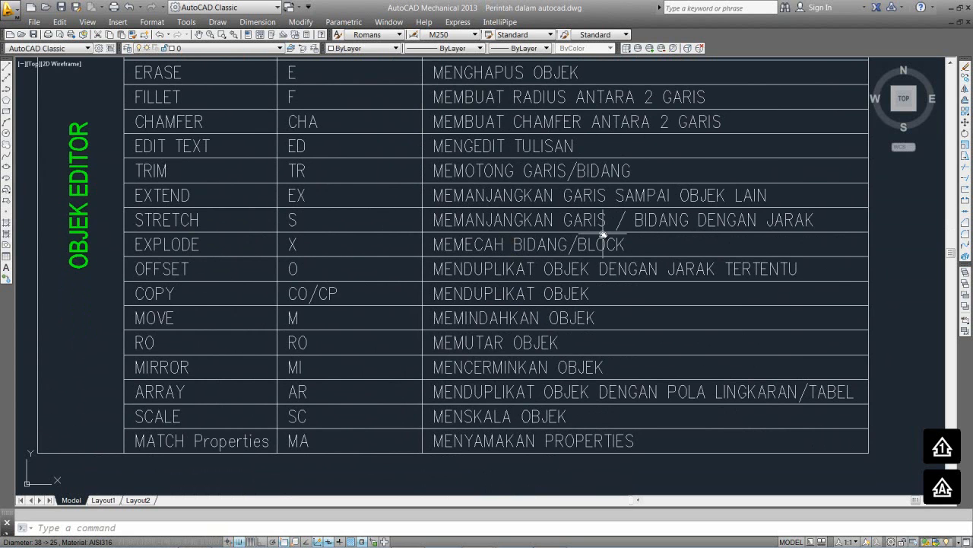
# Draw a horizontal line about 1975 units long in the empty area beside the table, with Ortho on.
pyautogui.moveTo(384, 229); pyautogui.dragTo(339, 343, button='middle')
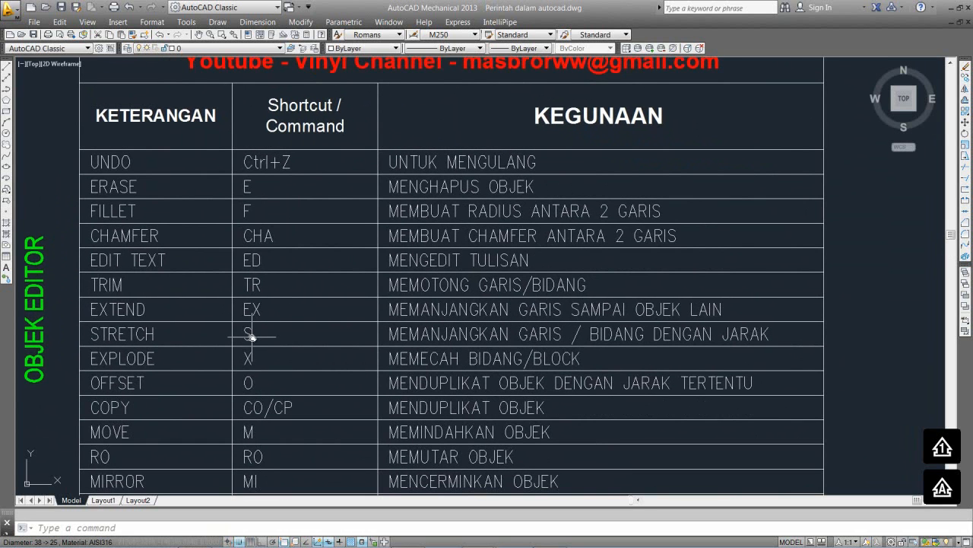
pyautogui.moveTo(747, 331); pyautogui.dragTo(530, 303, button='middle')
pyautogui.moveTo(727, 275); pyautogui.dragTo(538, 280, button='middle')
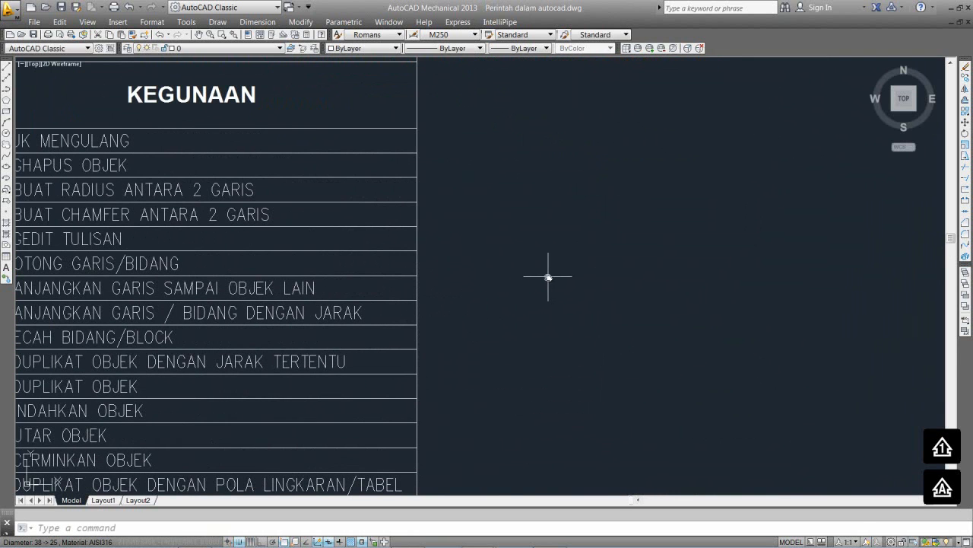
pyautogui.write('l')
pyautogui.press('Return')
pyautogui.click(507, 271)
pyautogui.press('F8')
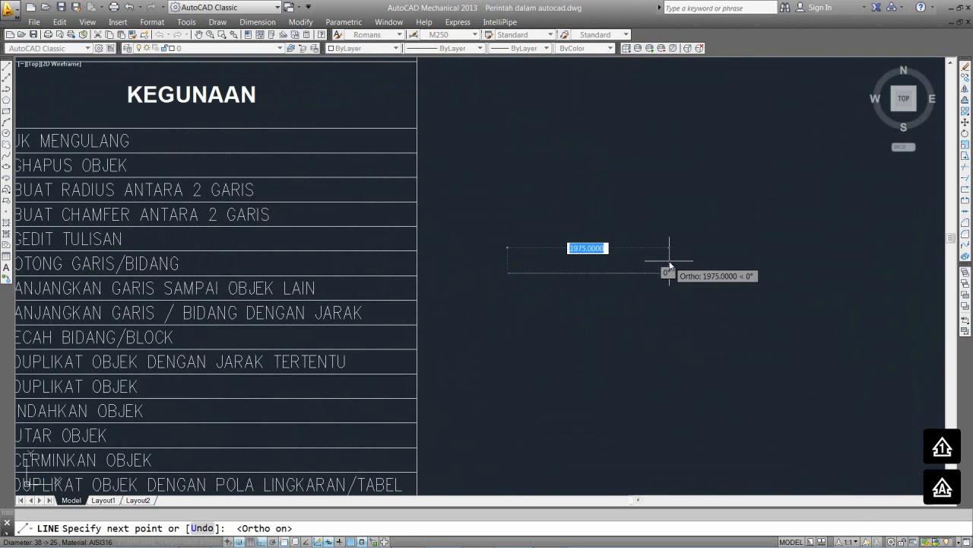
pyautogui.click(668, 261)
pyautogui.press('Return')
# Draw a sample rectangle below the horizontal line.
pyautogui.moveTo(730, 256); pyautogui.dragTo(593, 218, button='middle')
pyautogui.write('rec')
pyautogui.press('Return')
pyautogui.click(467, 271)
pyautogui.click(586, 360)
pyautogui.moveTo(670, 269); pyautogui.dragTo(665, 270, button='middle')
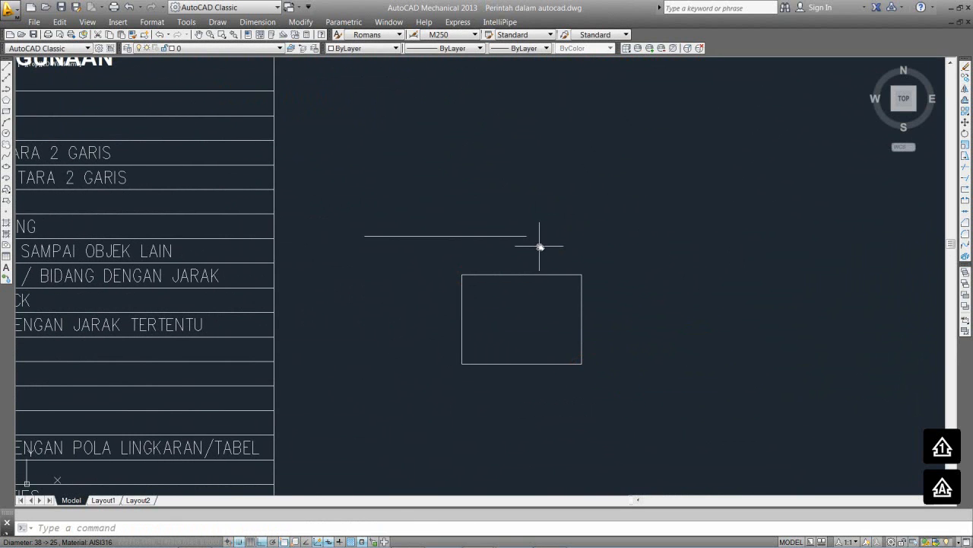
pyautogui.write('s')
pyautogui.press('Return')
pyautogui.click(541, 248)
pyautogui.press('Escape')
# Stretch the right end of the horizontal line 2000 units to the right.
pyautogui.write('s')
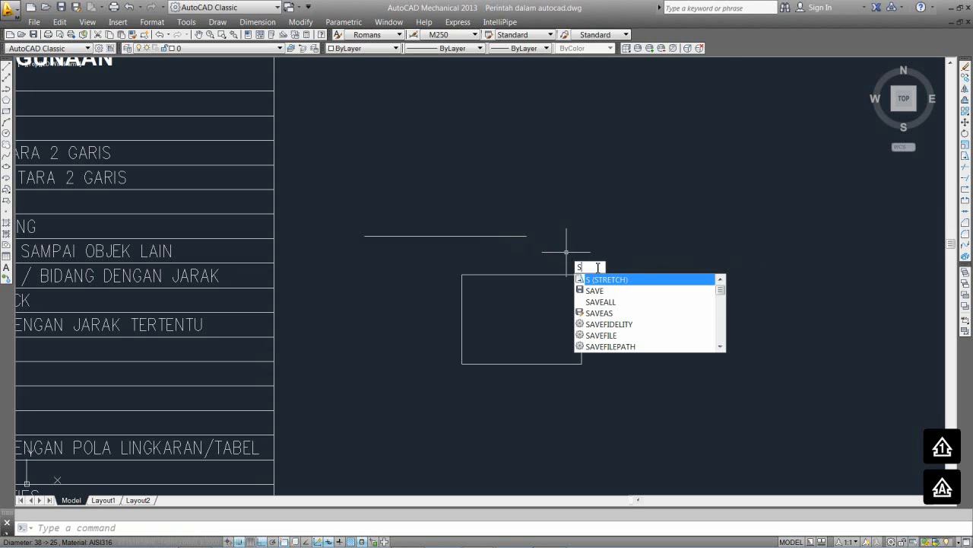
pyautogui.press('Return')
pyautogui.click(549, 252)
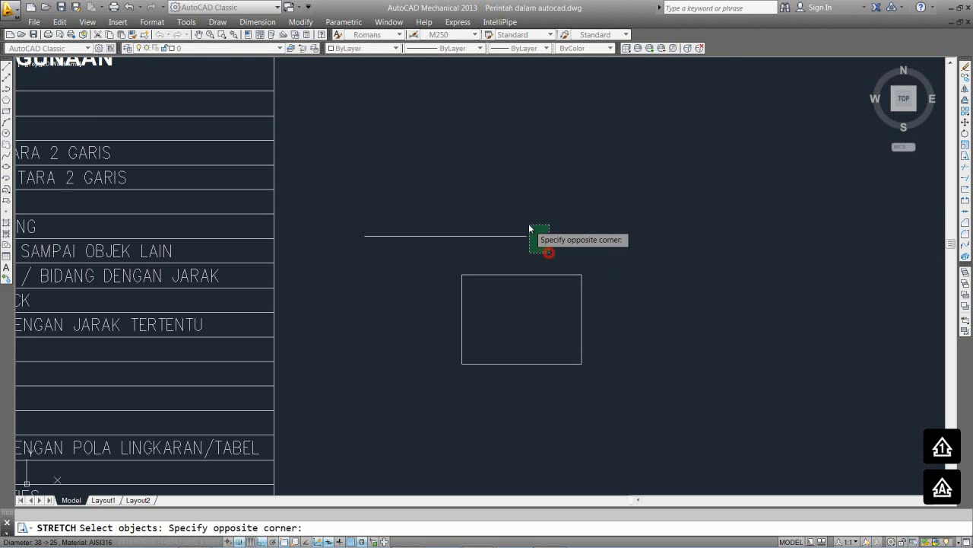
pyautogui.click(522, 207)
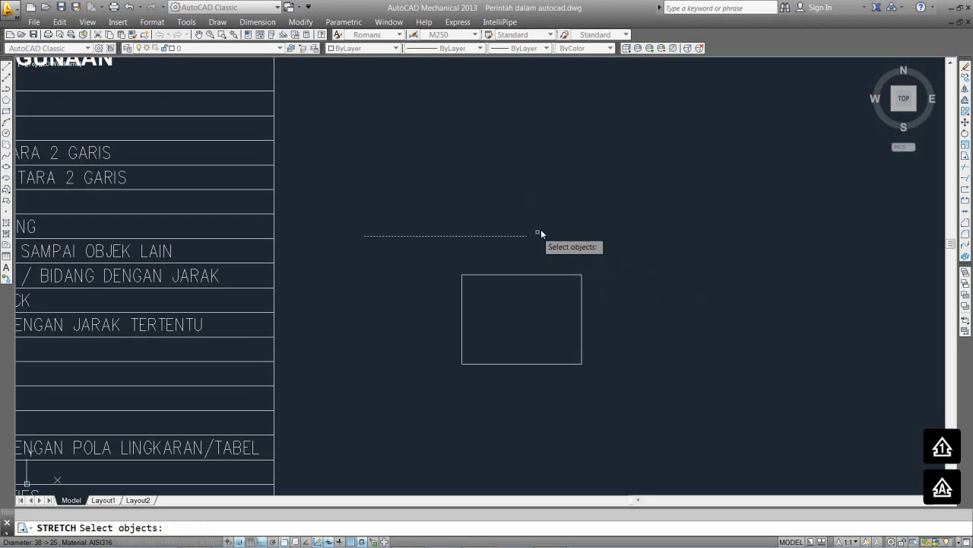
pyautogui.click(540, 249)
pyautogui.click(515, 219)
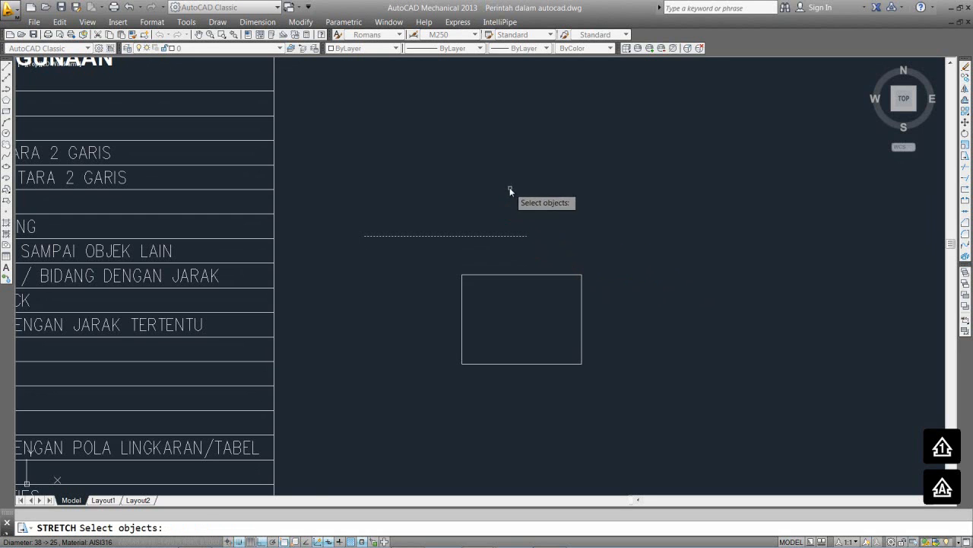
pyautogui.press('Return')
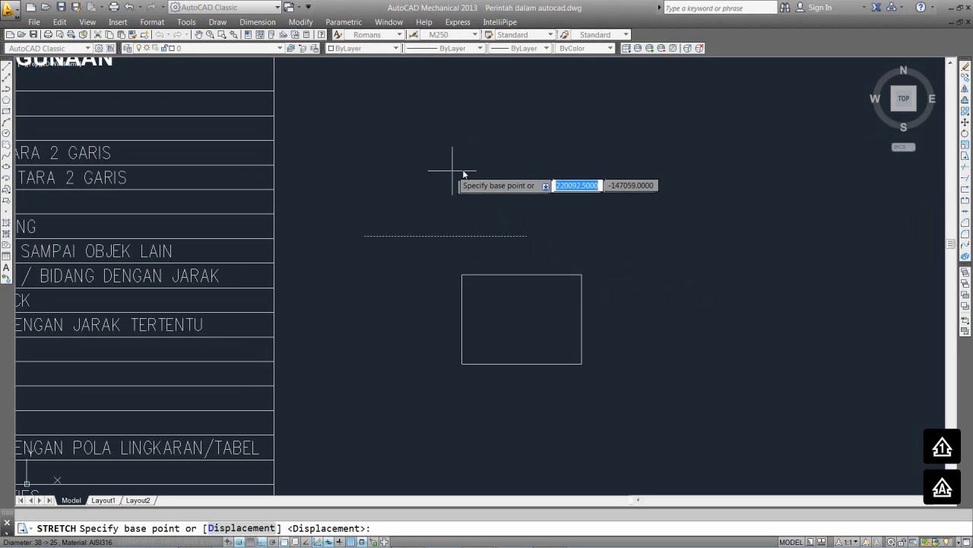
pyautogui.click(409, 177)
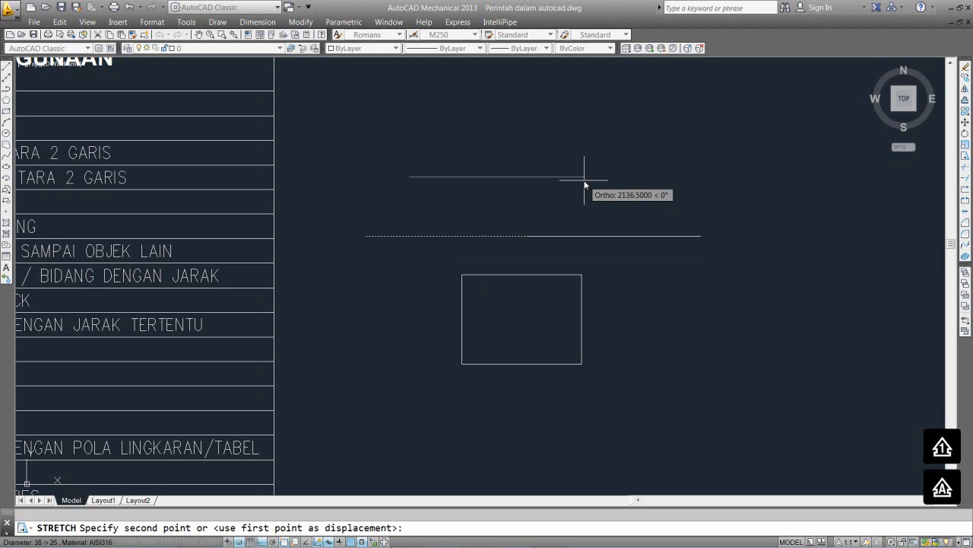
pyautogui.write('200')
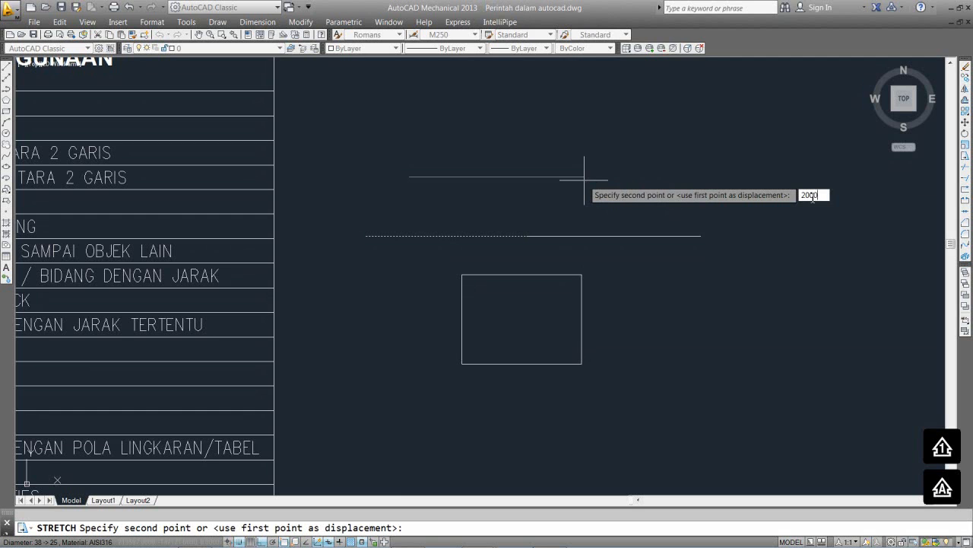
pyautogui.write('0')
pyautogui.press('Return')
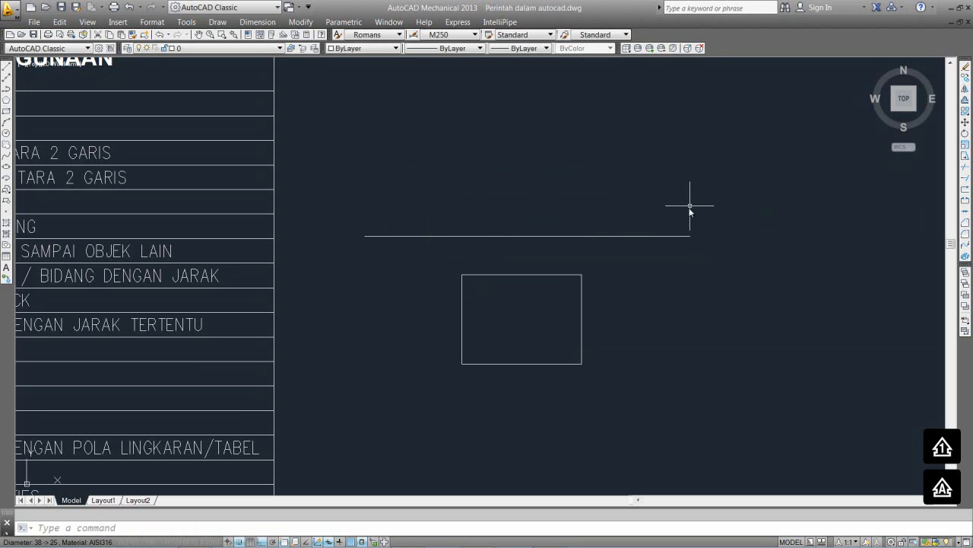
# Stretch the right side of the sample rectangle 100 units to the right.
pyautogui.moveTo(618, 283); pyautogui.dragTo(554, 223, button='middle')
pyautogui.press('Return')
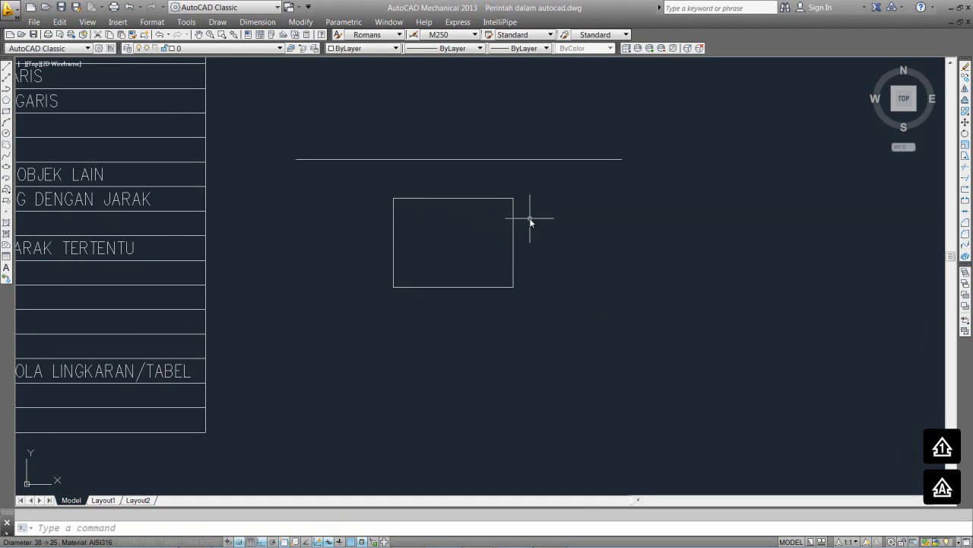
pyautogui.write('s')
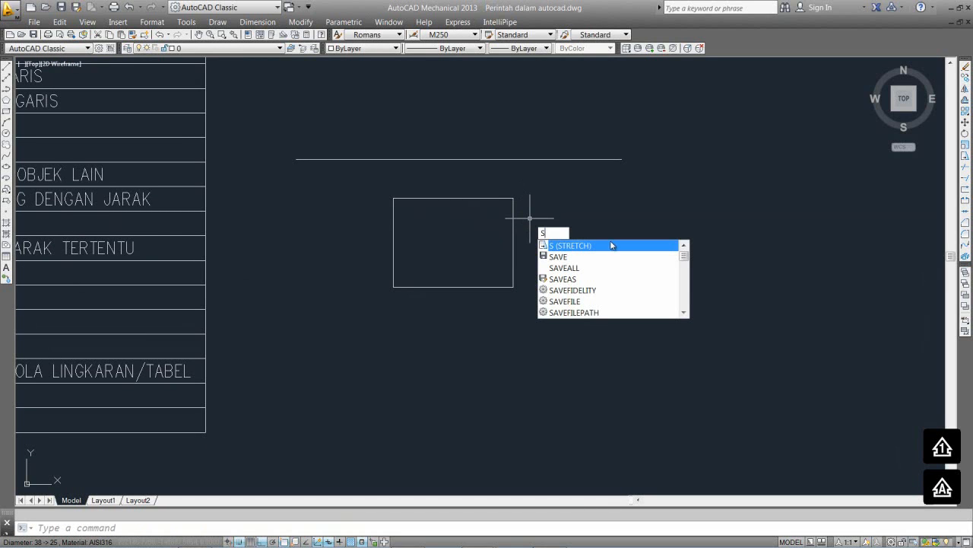
pyautogui.press('Return')
pyautogui.click(544, 308)
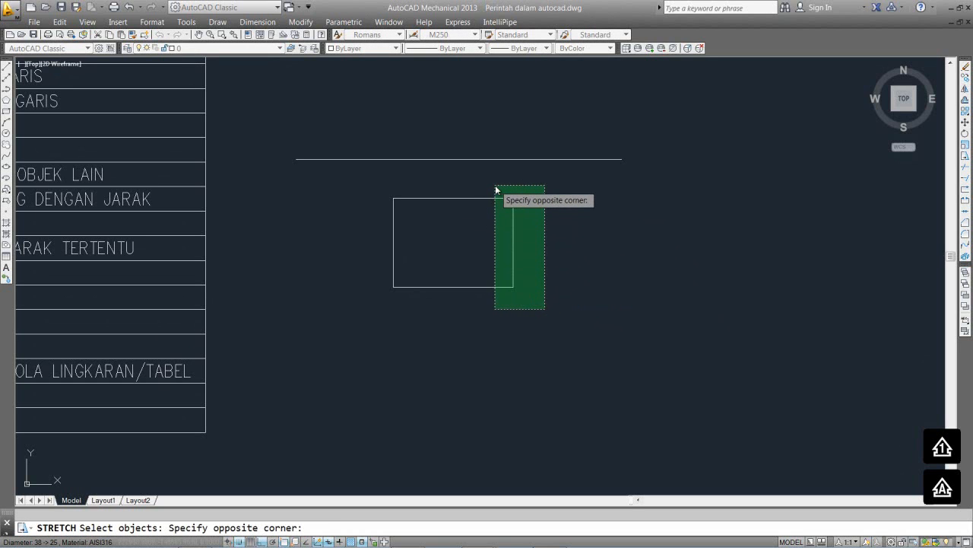
pyautogui.click(495, 188)
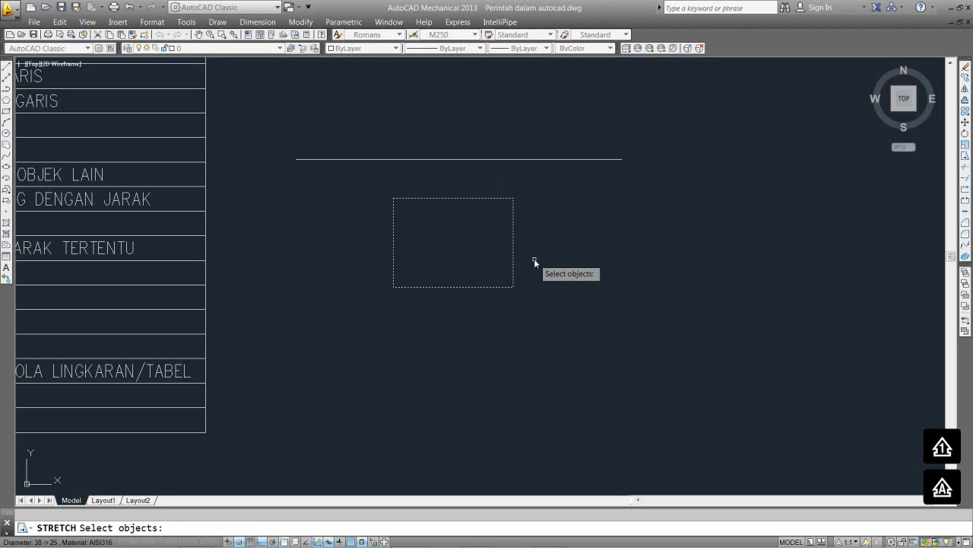
pyautogui.press('Return')
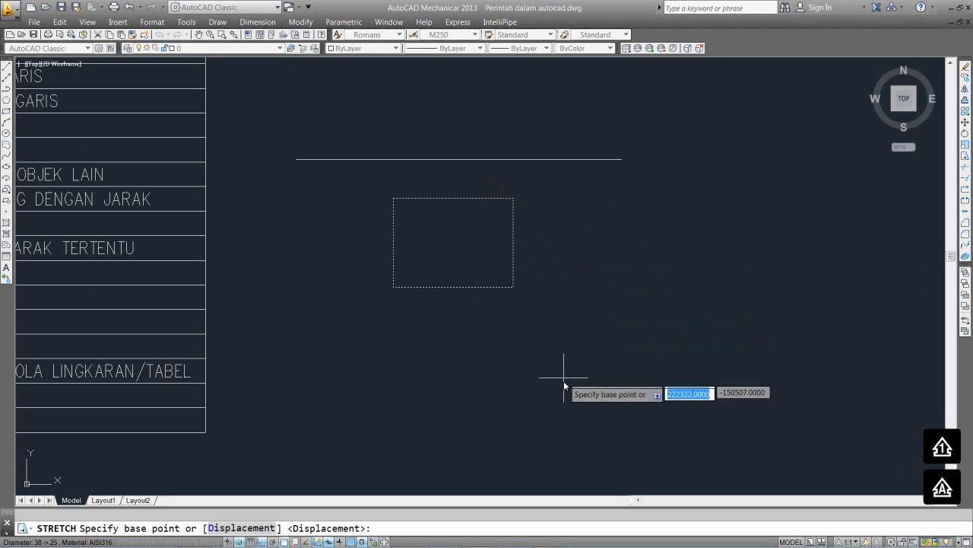
pyautogui.click(521, 360)
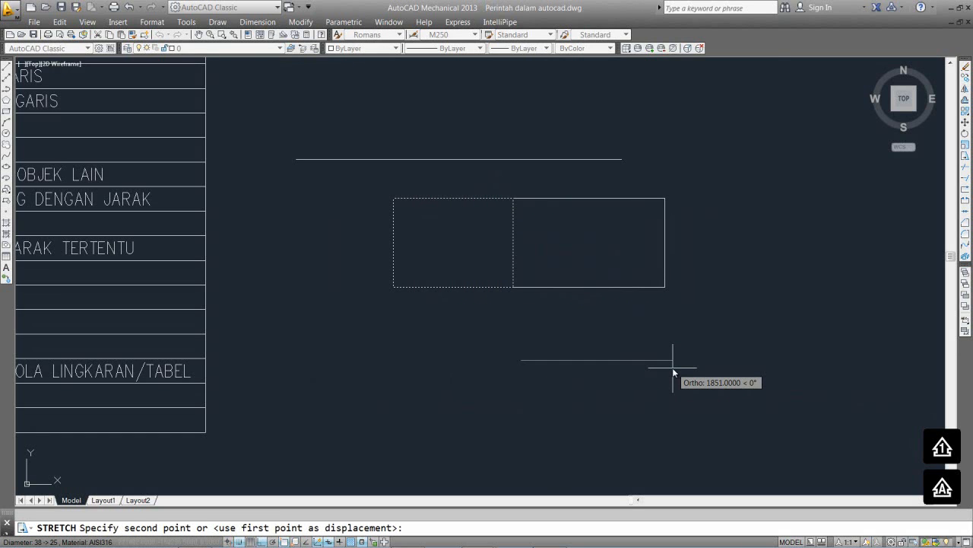
pyautogui.write('100')
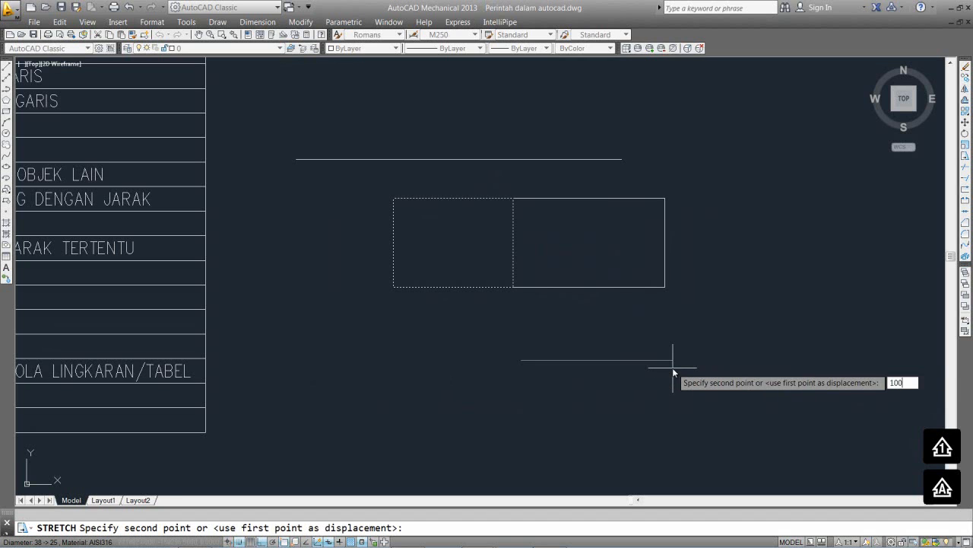
pyautogui.press('Return')
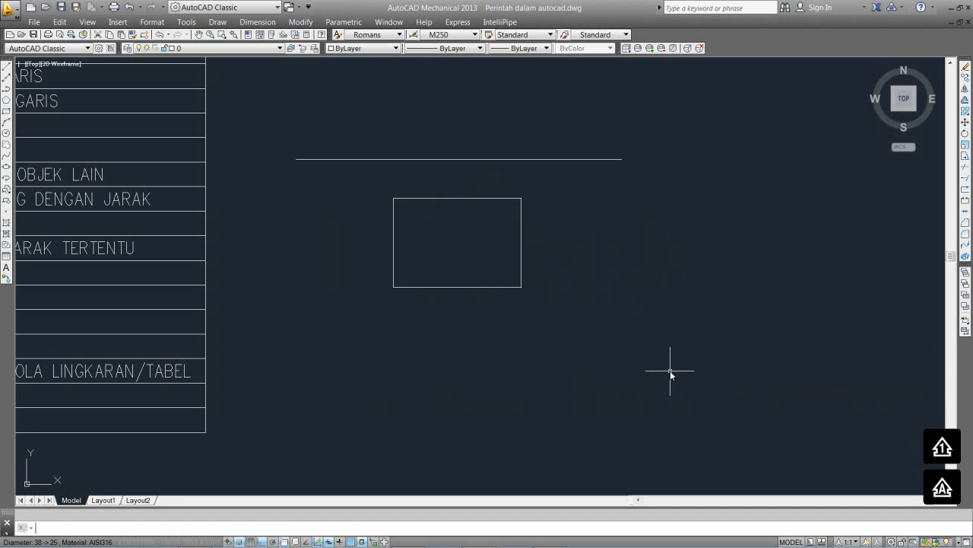
# Erase the stretched line and the rectangle beside the table.
pyautogui.moveTo(450, 235); pyautogui.dragTo(505, 289, button='middle')
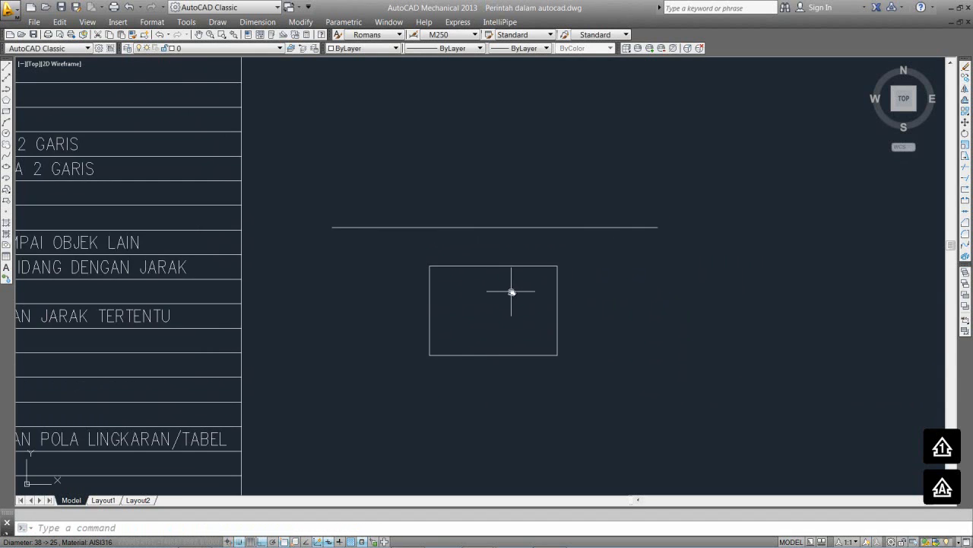
pyautogui.write('e')
pyautogui.press('Return')
pyautogui.click(597, 295)
pyautogui.click(461, 189)
pyautogui.press('Return')
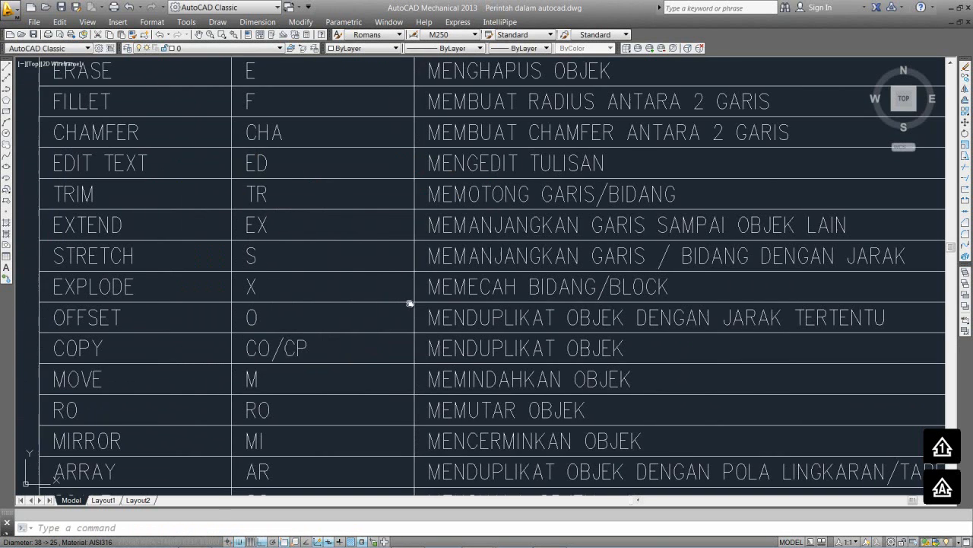
# Draw a nearly square rectangle beside the table as the sample for Explode.
pyautogui.scroll(-2, 199, 285)
pyautogui.scroll(-1, 153, 273)
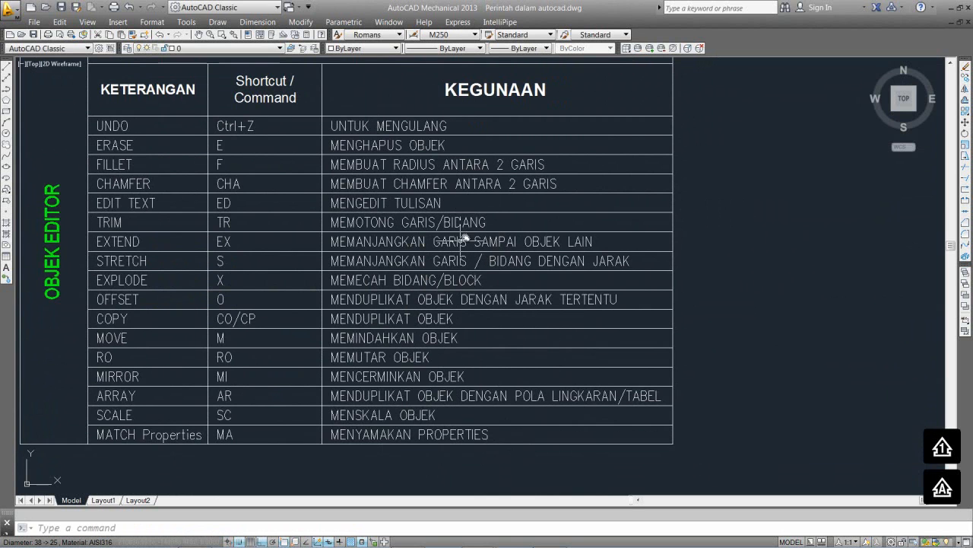
pyautogui.moveTo(630, 238); pyautogui.dragTo(482, 245, button='middle')
pyautogui.write('rec')
pyautogui.press('Return')
pyautogui.click(641, 213)
pyautogui.click(727, 295)
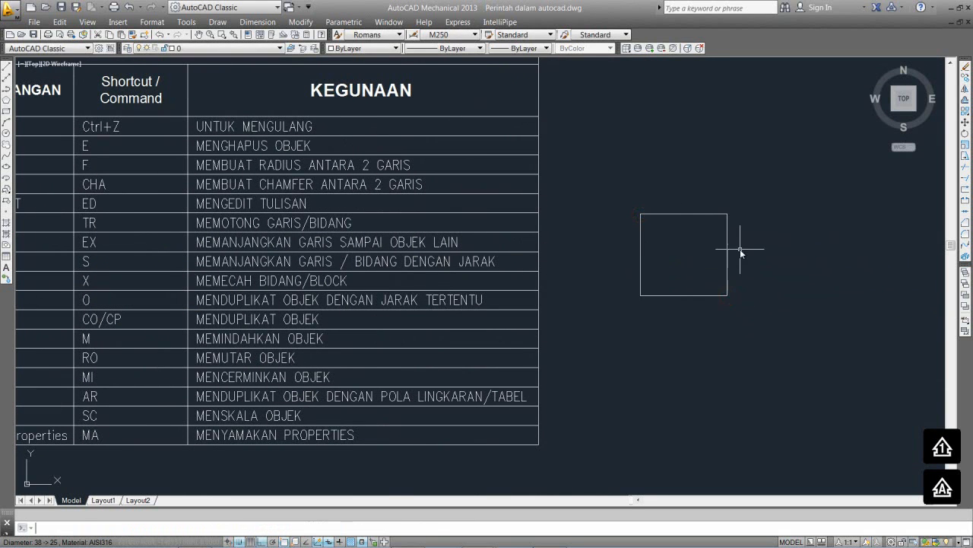
# Select the square by its right and upper edges to check whether its sides form one object.
pyautogui.scroll(3, 717, 245)
pyautogui.moveTo(718, 245); pyautogui.dragTo(507, 221, button='middle')
pyautogui.click(530, 238)
pyautogui.click(532, 243)
pyautogui.click(535, 256)
pyautogui.click(536, 281)
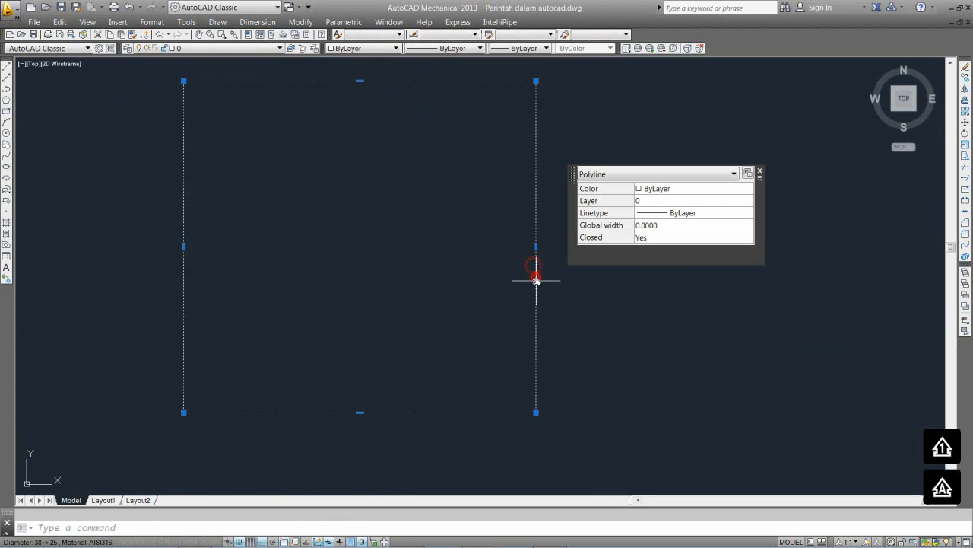
pyautogui.scroll(-3, 532, 279)
pyautogui.scroll(3, 472, 228)
pyautogui.scroll(-3, 415, 217)
pyautogui.scroll(2, 415, 217)
pyautogui.press('Escape')
pyautogui.click(430, 176)
pyautogui.click(423, 192)
pyautogui.press('Escape')
pyautogui.click(438, 201)
pyautogui.click(415, 163)
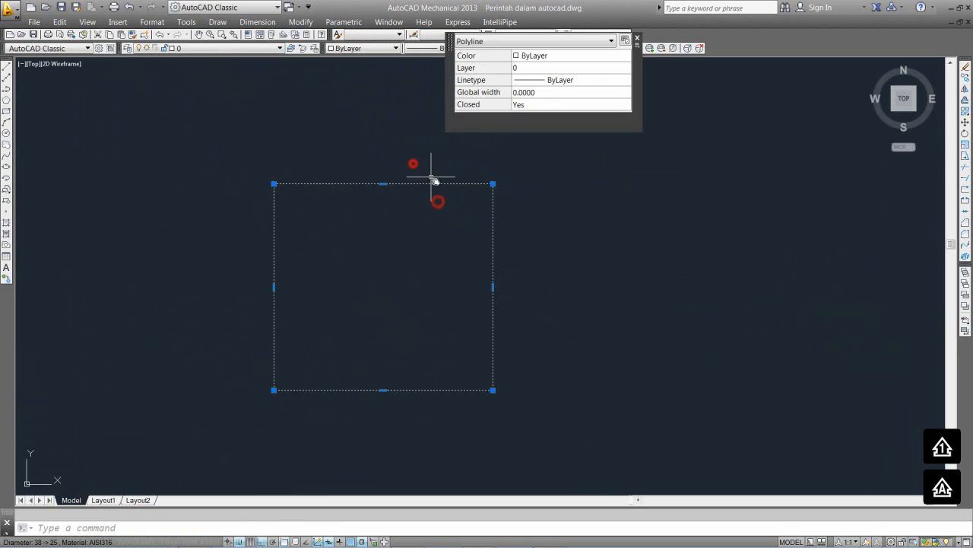
pyautogui.press('Escape')
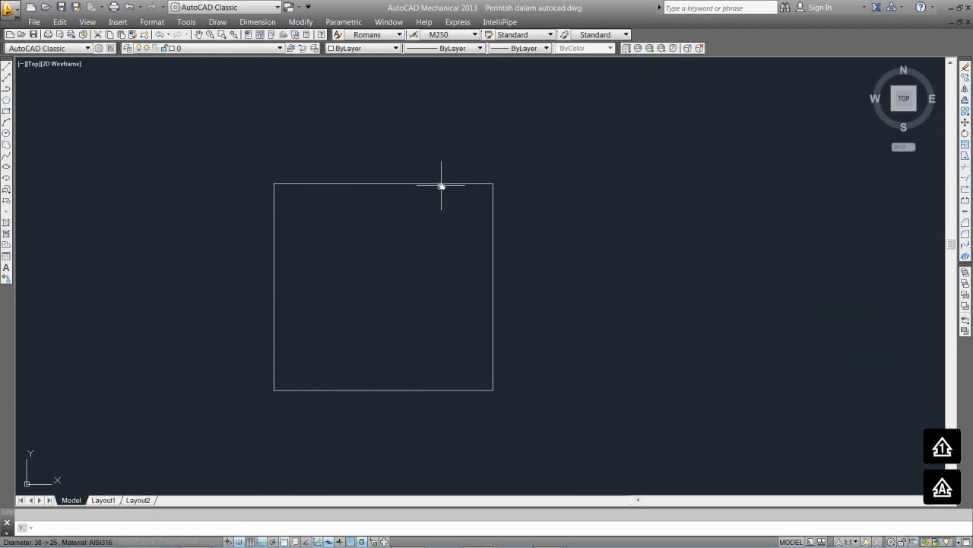
# Explode the square into separate lines.
pyautogui.write('X')
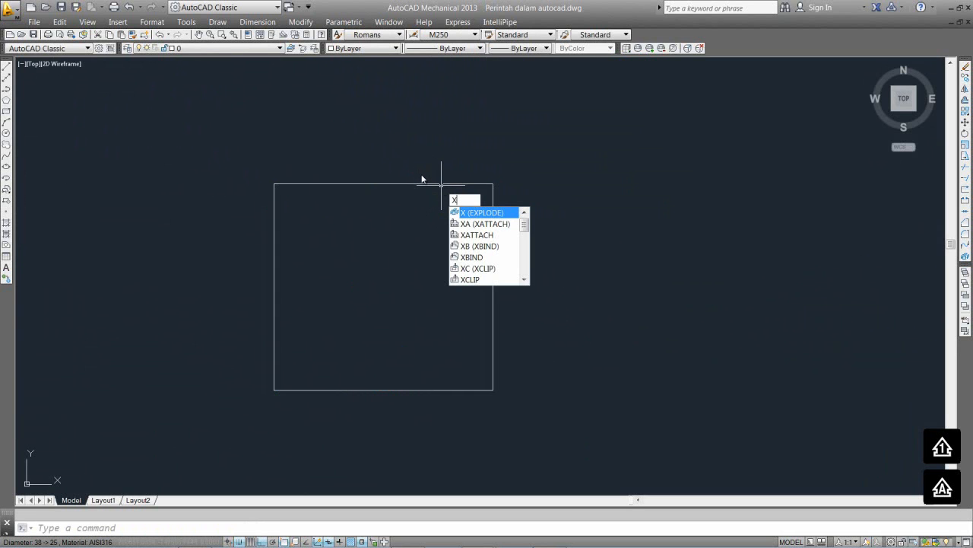
pyautogui.press('Return')
pyautogui.click(425, 184)
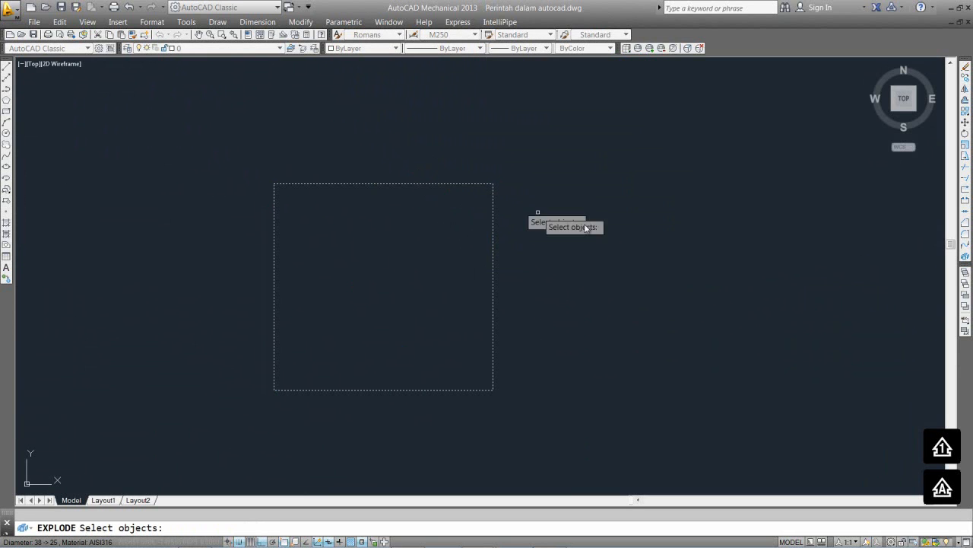
pyautogui.press('Return')
# Select the sides of the exploded square one after another to check whether they are separate objects.
pyautogui.click(483, 185)
pyautogui.click(458, 174)
pyautogui.click(509, 233)
pyautogui.click(469, 251)
pyautogui.press('Escape')
pyautogui.click(430, 322)
pyautogui.click(382, 436)
pyautogui.press('Escape')
pyautogui.click(304, 266)
pyautogui.click(221, 240)
pyautogui.press('Escape')
pyautogui.click(415, 232)
pyautogui.click(372, 172)
pyautogui.click(545, 264)
pyautogui.click(457, 296)
pyautogui.press('Escape')
# Erase all four lines of the exploded square.
pyautogui.write('E')
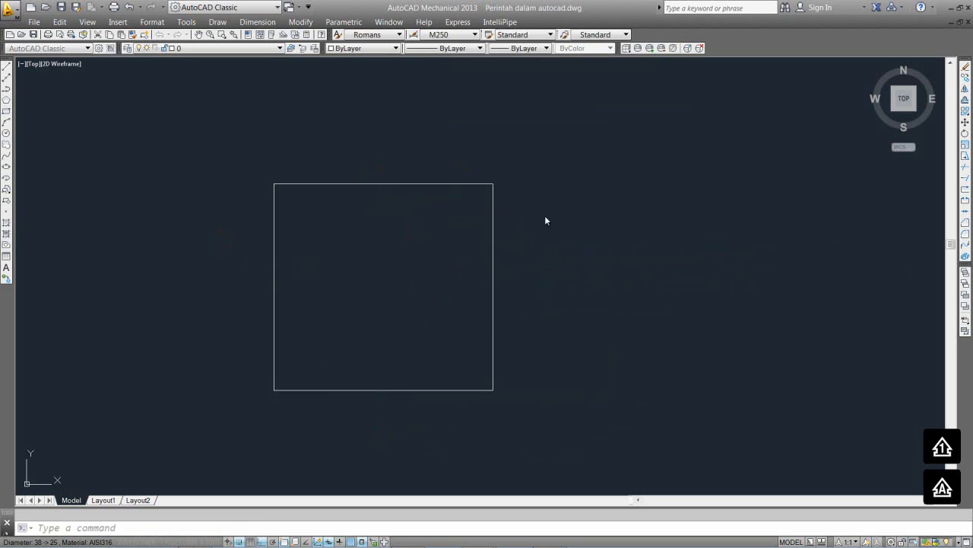
pyautogui.press('Return')
pyautogui.click(556, 158)
pyautogui.click(173, 431)
pyautogui.press('Return')
# Read the OFFSET row of the command table.
pyautogui.moveTo(187, 274)
pyautogui.mouseDown(button='middle')
pyautogui.moveTo(511, 307)
pyautogui.moveTo(619, 259)
pyautogui.moveTo(742, 242)
pyautogui.mouseUp(button='middle')
pyautogui.moveTo(344, 257); pyautogui.dragTo(346, 315, button='middle')
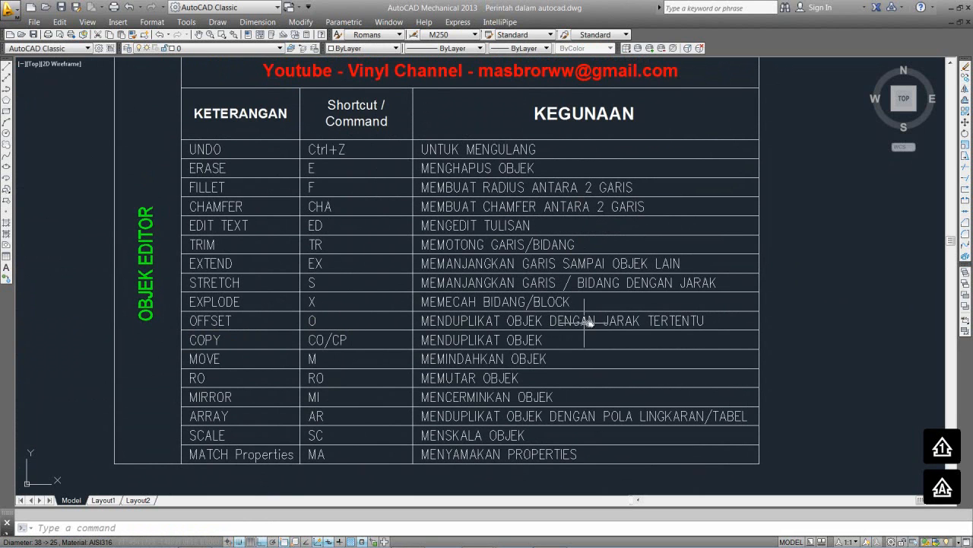
pyautogui.moveTo(709, 297); pyautogui.dragTo(468, 286, button='middle')
pyautogui.scroll(2, 554, 283)
pyautogui.moveTo(601, 283); pyautogui.dragTo(466, 269, button='middle')
pyautogui.write('l')
pyautogui.press('Return')
pyautogui.press('Escape')
# Draw a sample circle in the empty area beside the table.
pyautogui.write('c')
pyautogui.press('Return')
pyautogui.click(549, 262)
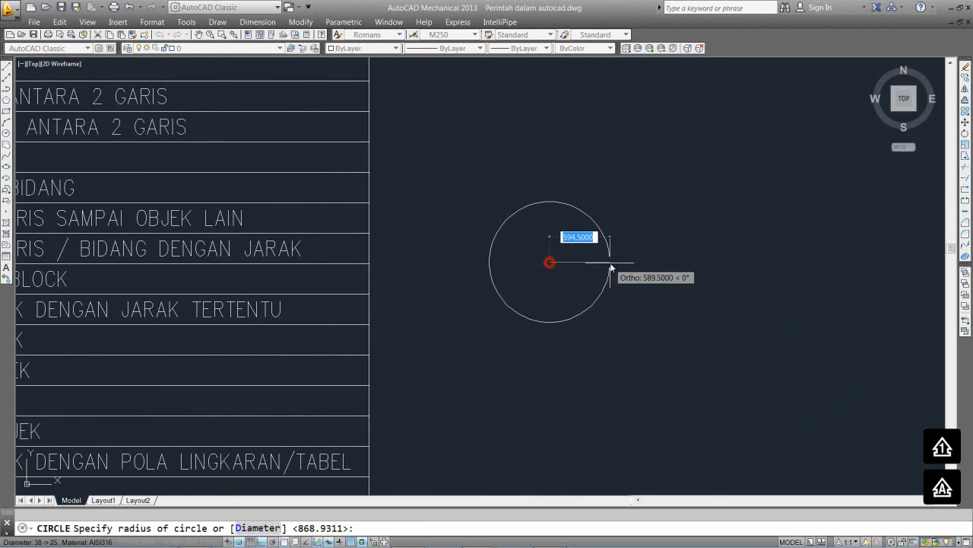
pyautogui.click(636, 266)
pyautogui.press('Return')
pyautogui.moveTo(685, 246); pyautogui.dragTo(537, 231, button='middle')
pyautogui.press('Escape')
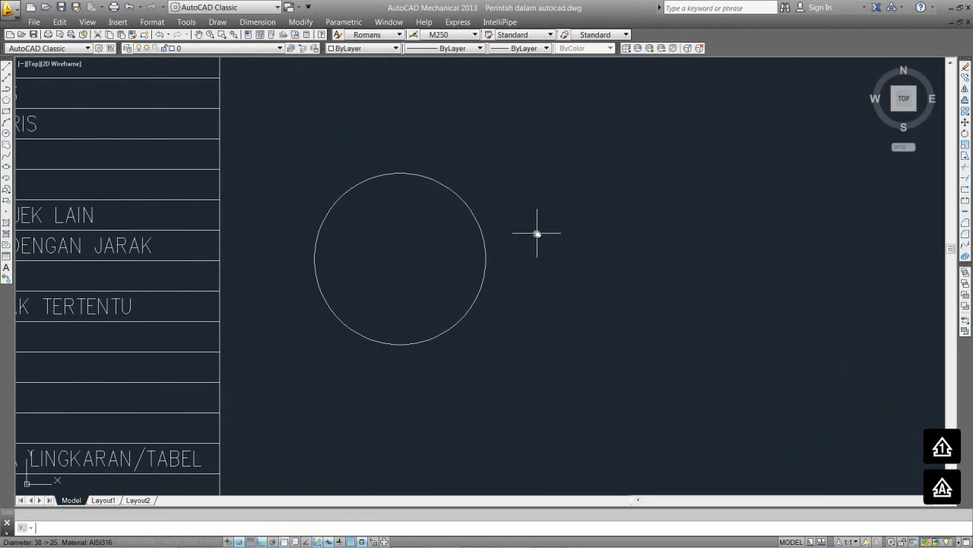
# Draw a wide, low sample rectangle to the right of the circle.
pyautogui.click(544, 230)
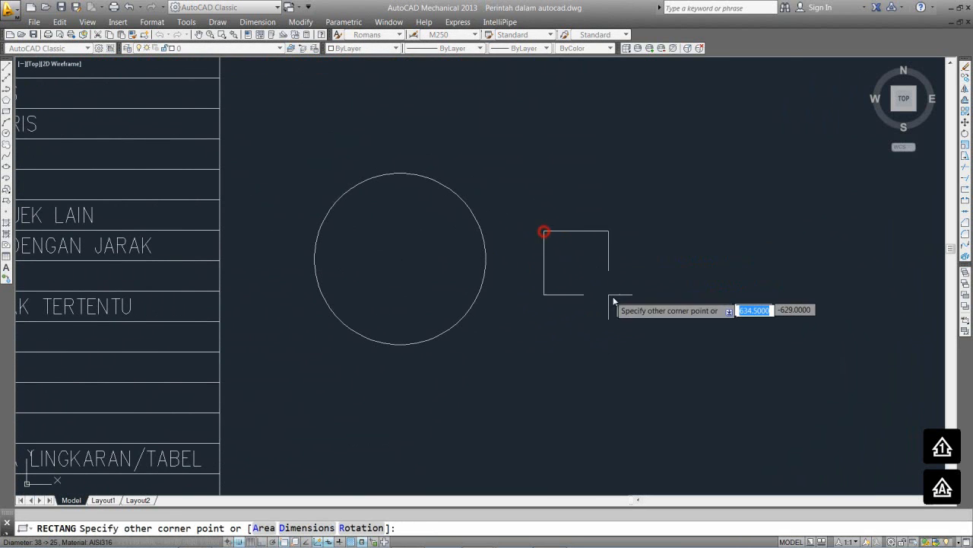
pyautogui.click(723, 298)
pyautogui.press('Return')
pyautogui.press('Escape')
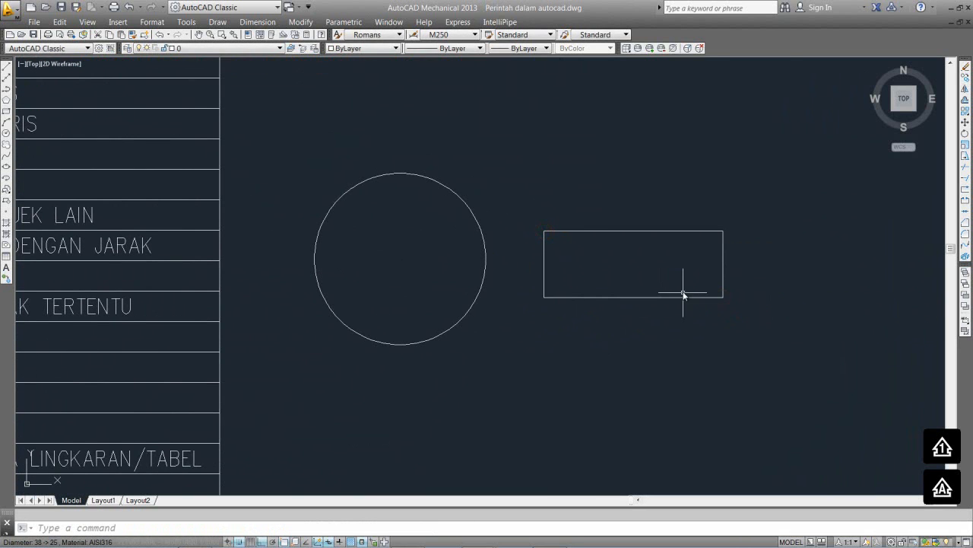
# Offset the sample circle by 200, once to the outside and once to the inside.
pyautogui.scroll(4, 451, 196)
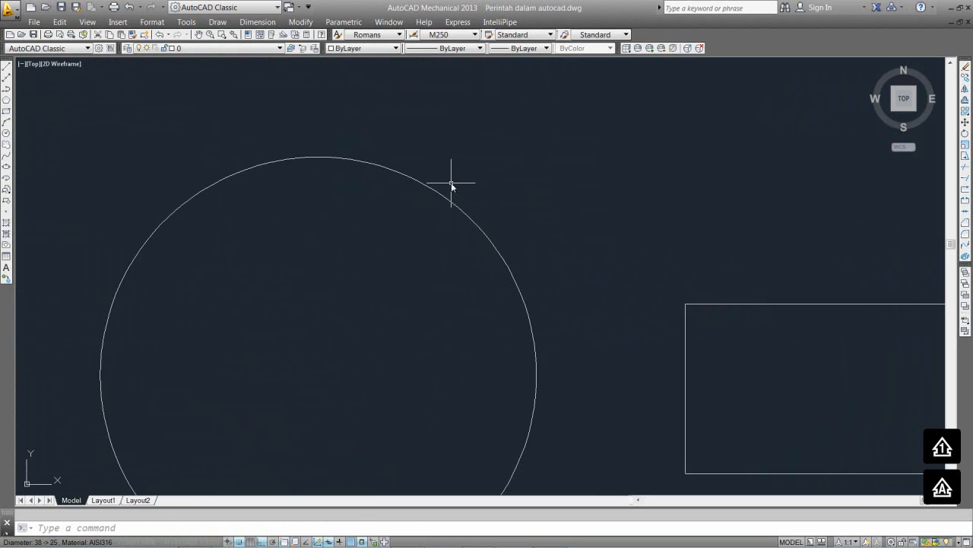
pyautogui.scroll(-2, 459, 195)
pyautogui.scroll(2, 466, 197)
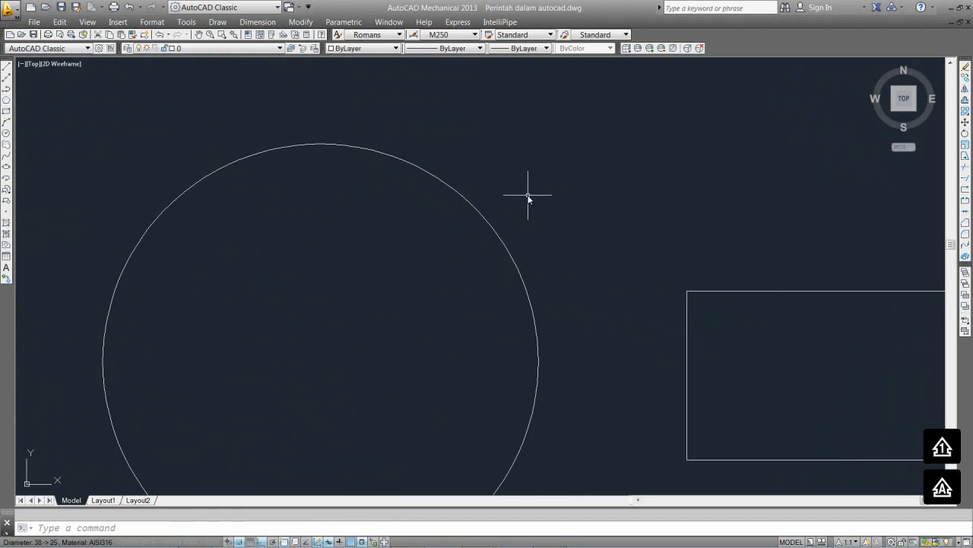
pyautogui.scroll(-2, 507, 199)
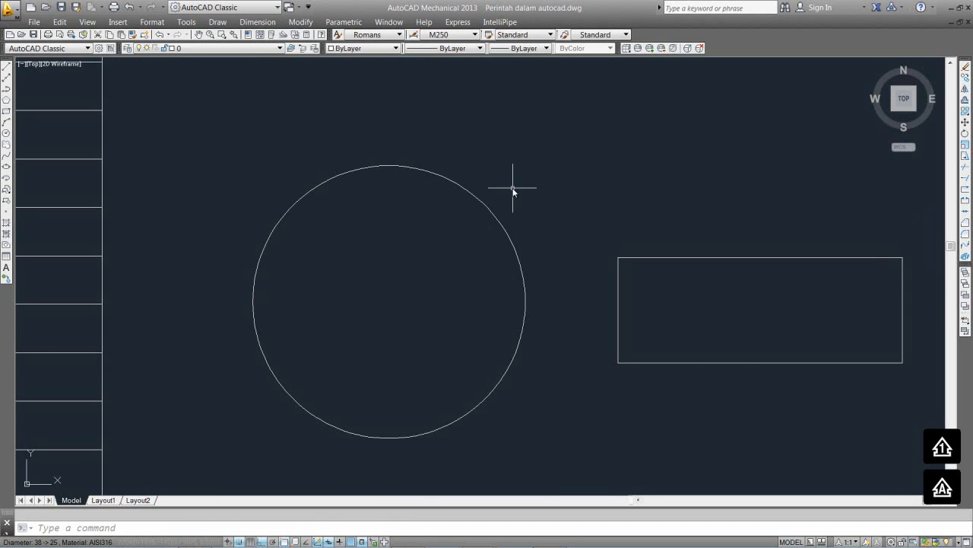
pyautogui.write('O')
pyautogui.press('Return')
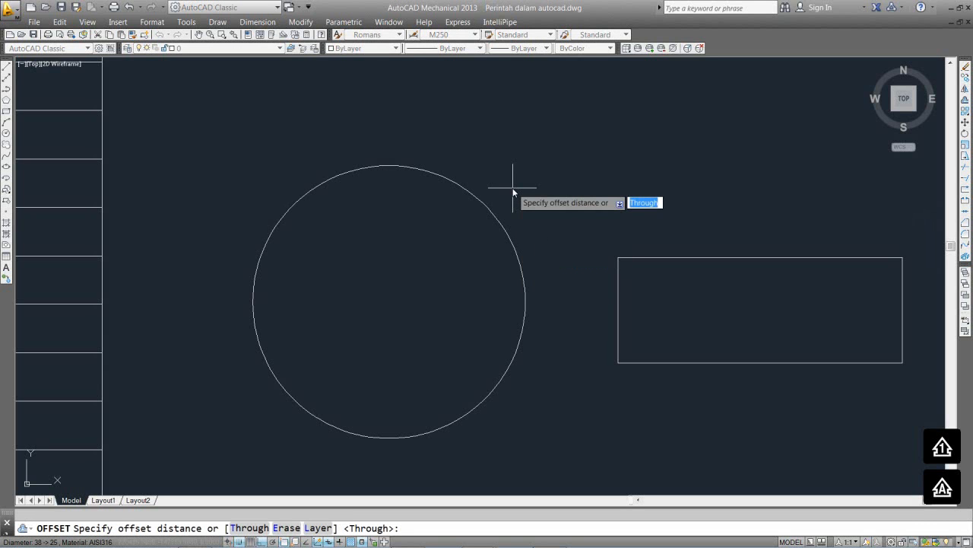
pyautogui.write('200')
pyautogui.press('Return')
pyautogui.click(492, 214)
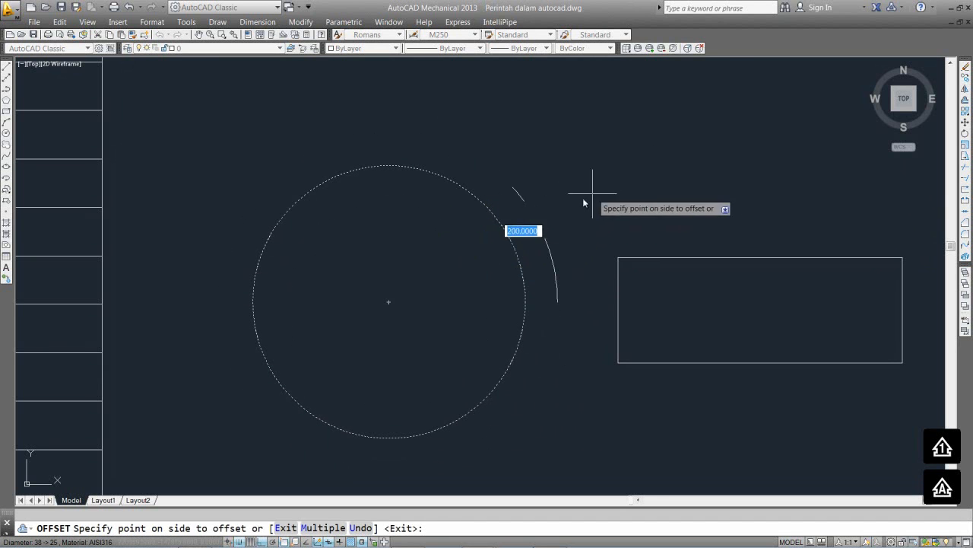
pyautogui.click(595, 165)
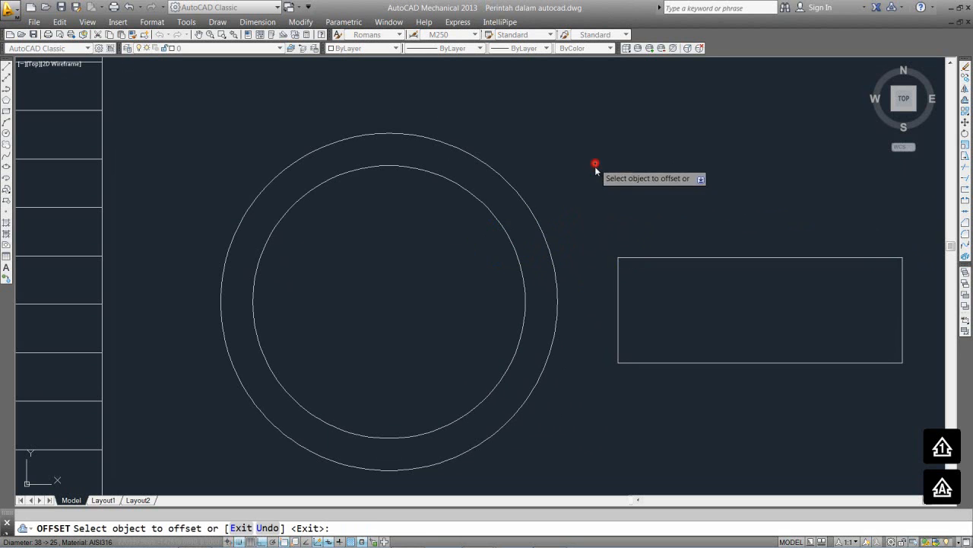
pyautogui.click(504, 226)
pyautogui.click(458, 254)
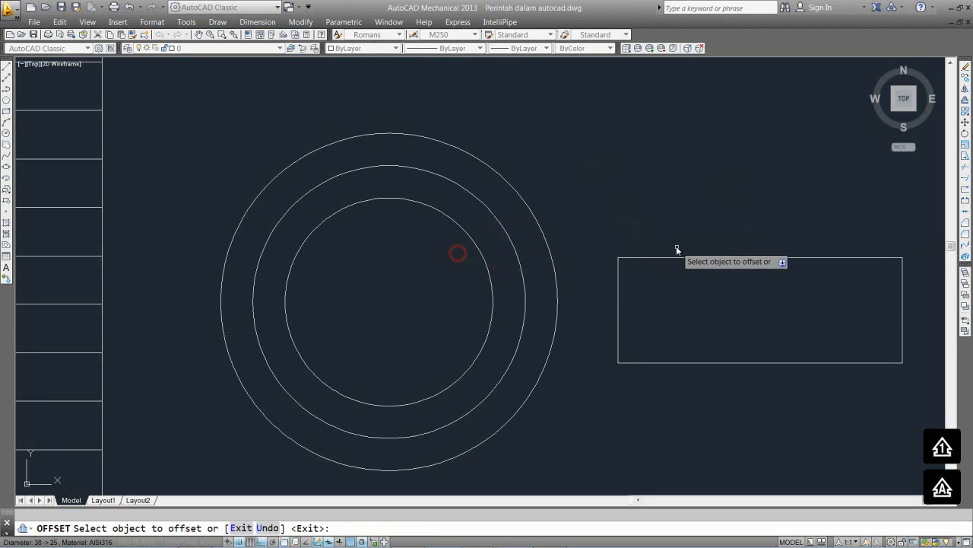
# Offset the sample rectangle by the same 200 distance, both outward and inward, and end the Offset command.
pyautogui.moveTo(722, 269); pyautogui.dragTo(514, 239, button='middle')
pyautogui.click(522, 228)
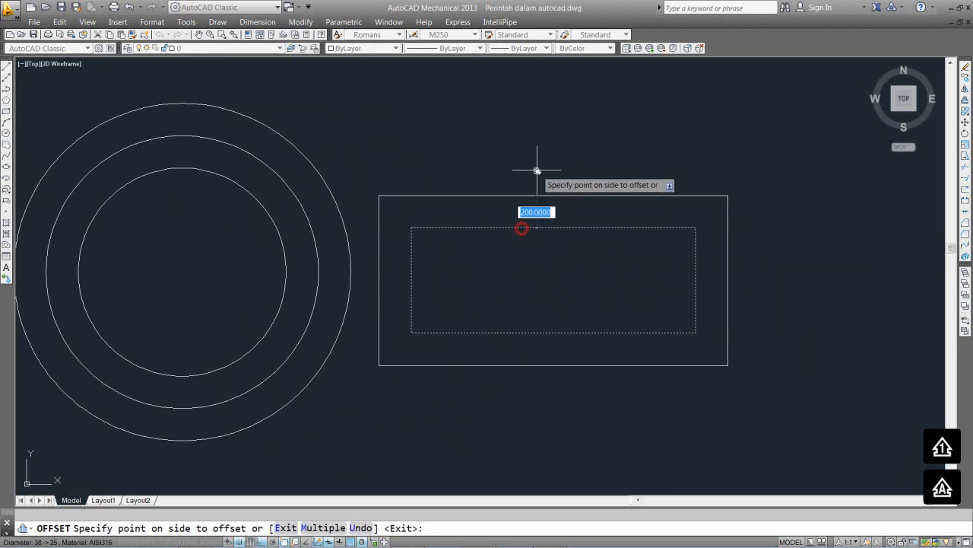
pyautogui.click(537, 155)
pyautogui.click(543, 226)
pyautogui.click(537, 254)
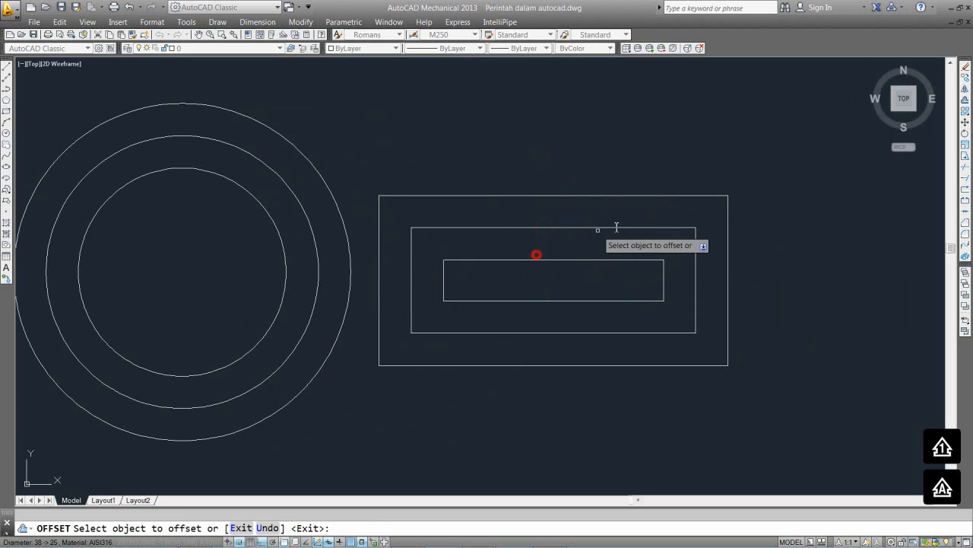
pyautogui.scroll(-2, 670, 197)
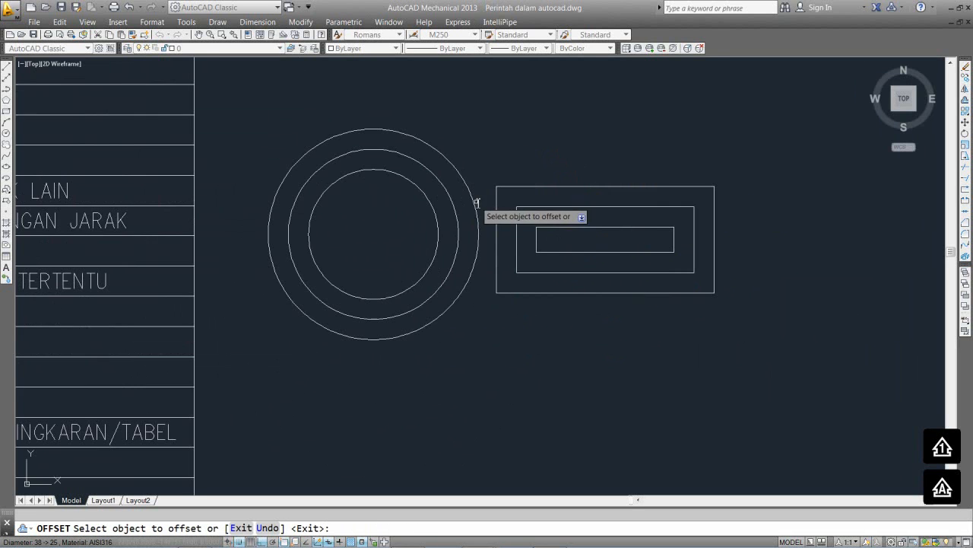
pyautogui.scroll(2, 526, 217)
pyautogui.press('Return')
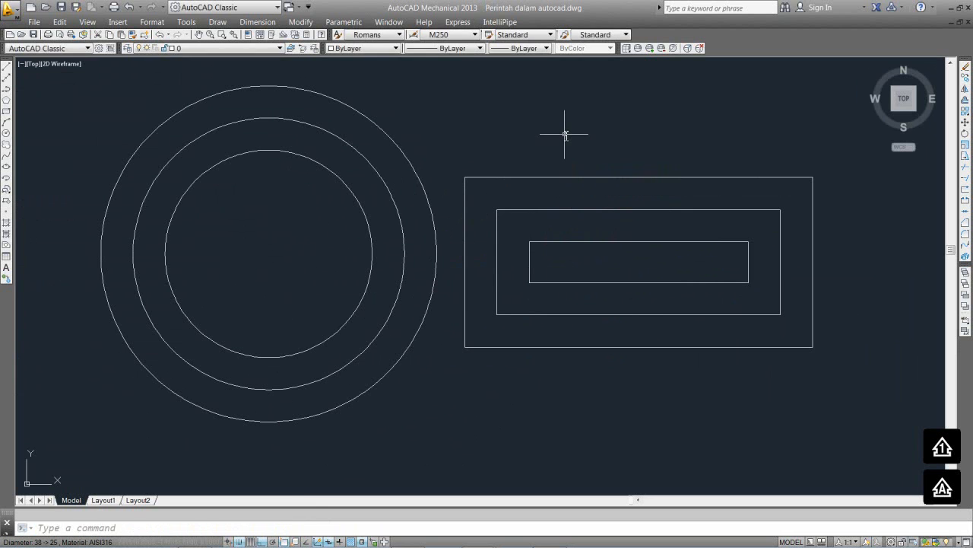
# Erase all the concentric circles and nested rectangles beside the table.
pyautogui.write('e')
pyautogui.press('Return')
pyautogui.click(569, 134)
pyautogui.click(322, 254)
pyautogui.press('Return')
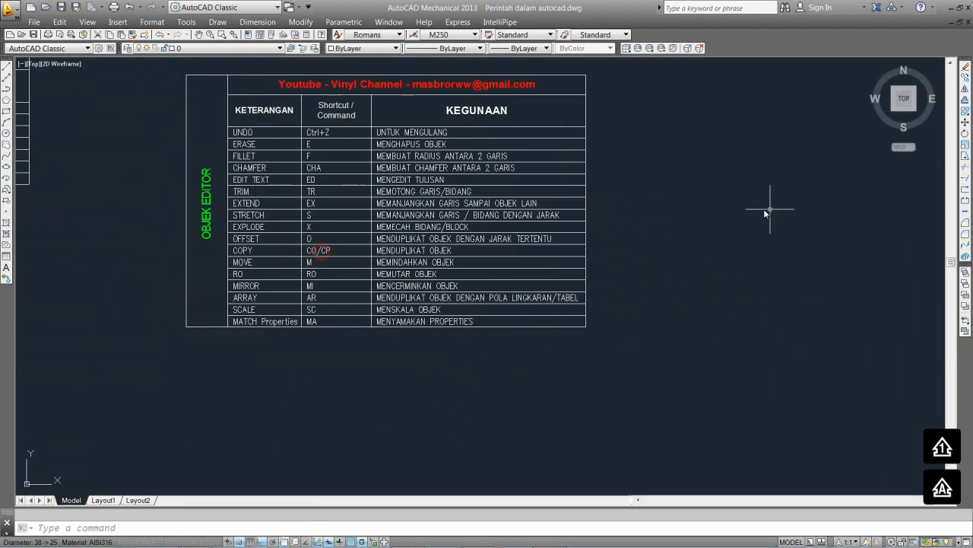
# Draw a small sample circle in the empty area beside the command table.
pyautogui.scroll(5, 264, 254)
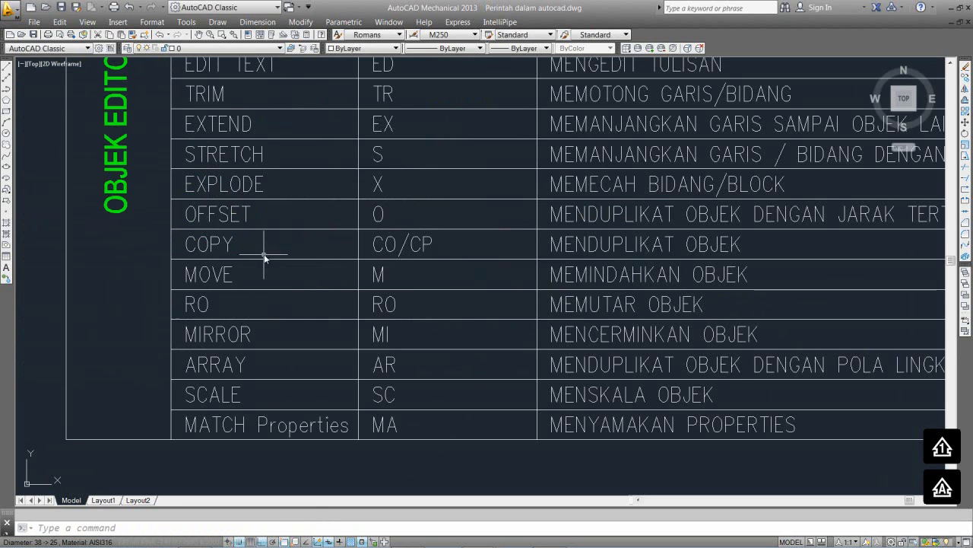
pyautogui.scroll(-4, 264, 254)
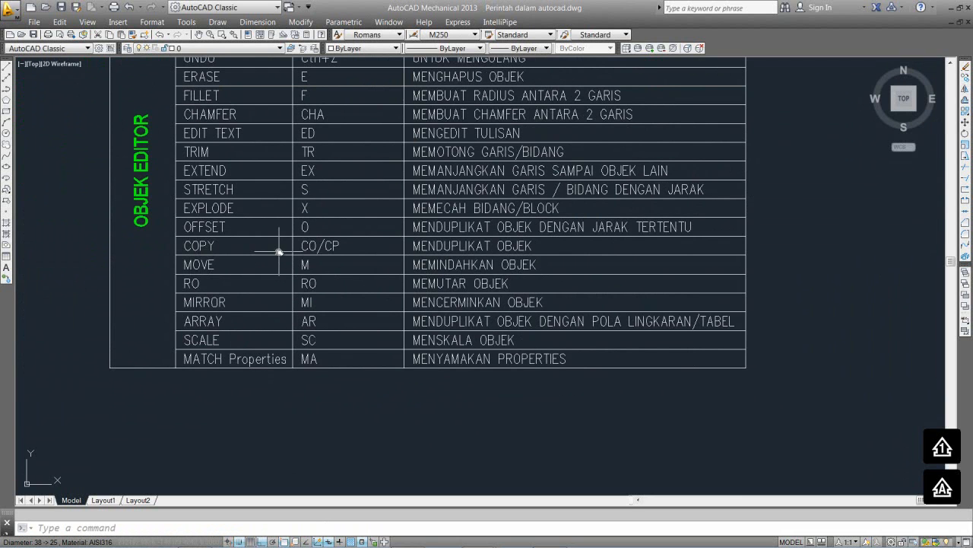
pyautogui.moveTo(298, 252); pyautogui.dragTo(286, 352, button='middle')
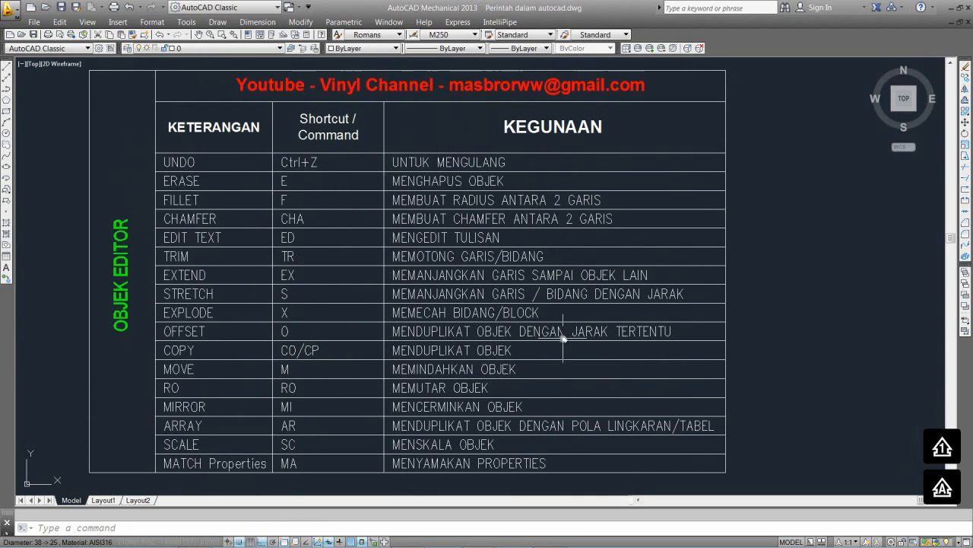
pyautogui.write('c')
pyautogui.press('Return')
pyautogui.click(804, 312)
pyautogui.click(827, 323)
pyautogui.moveTo(828, 320); pyautogui.dragTo(692, 264, button='middle')
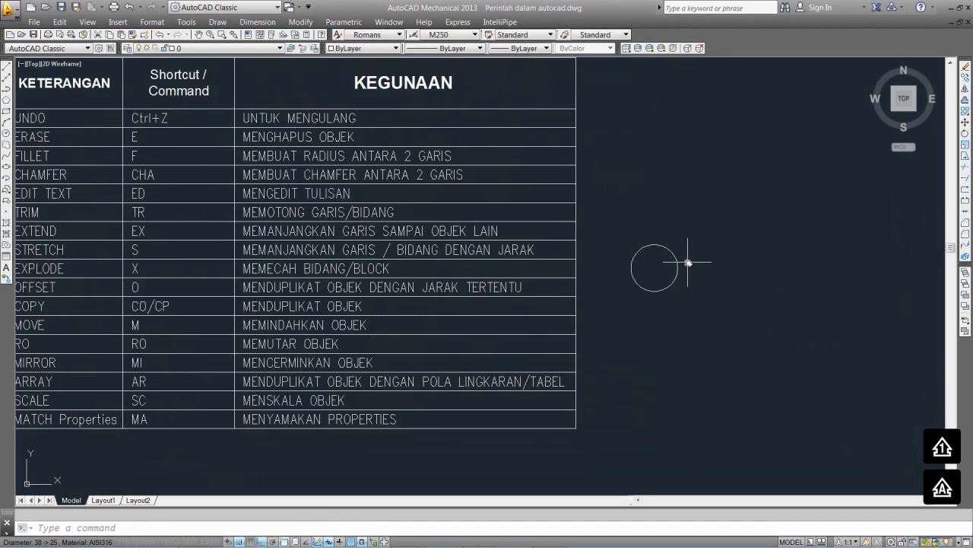
# Draw a short horizontal sample line below the small circle, slightly offset to its right.
pyautogui.scroll(2, 693, 265)
pyautogui.write('rl')
pyautogui.press('Return')
pyautogui.click(655, 359)
pyautogui.click(750, 303)
pyautogui.press('Return')
# Copy the small circle three times to its right, forming a horizontal row of four circles.
pyautogui.moveTo(758, 323); pyautogui.dragTo(656, 321, button='middle')
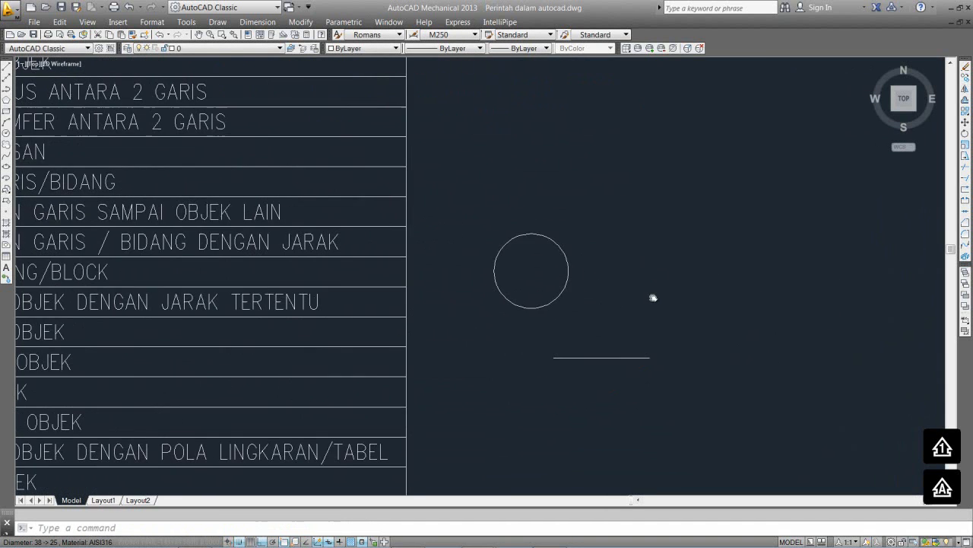
pyautogui.write('co')
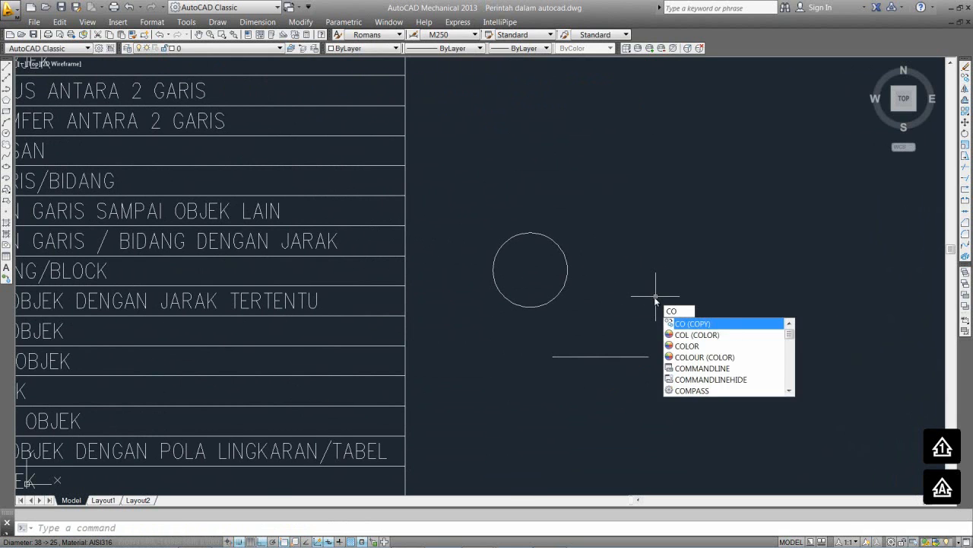
pyautogui.press('Return')
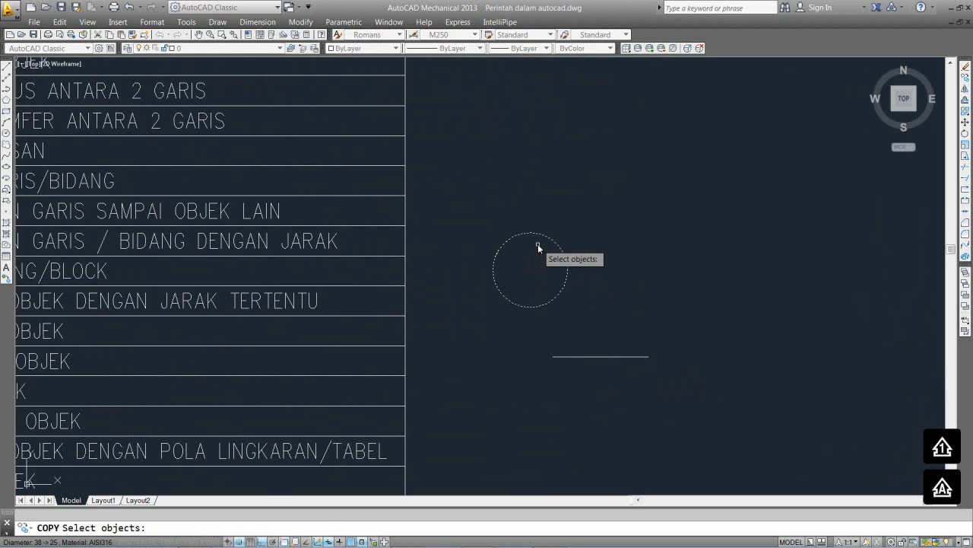
pyautogui.press('Return')
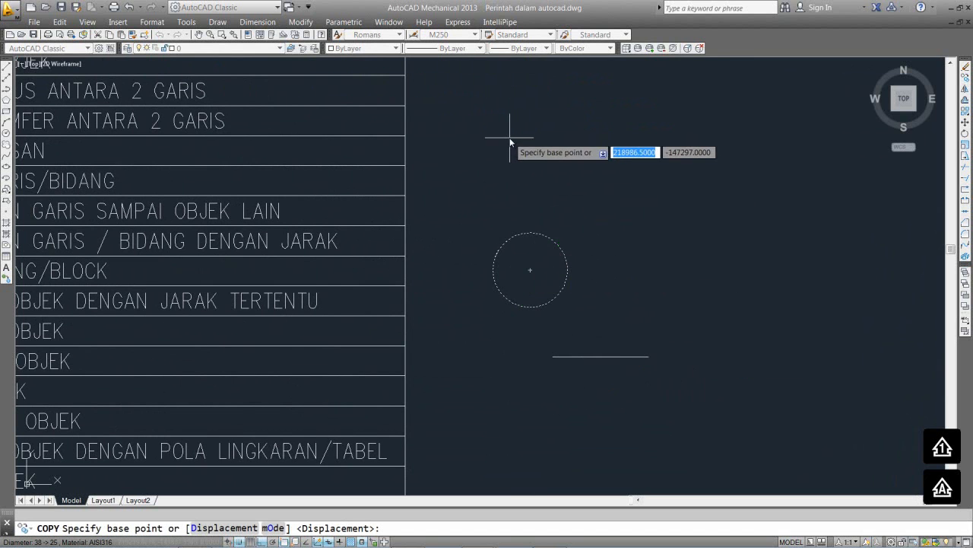
pyautogui.click(523, 156)
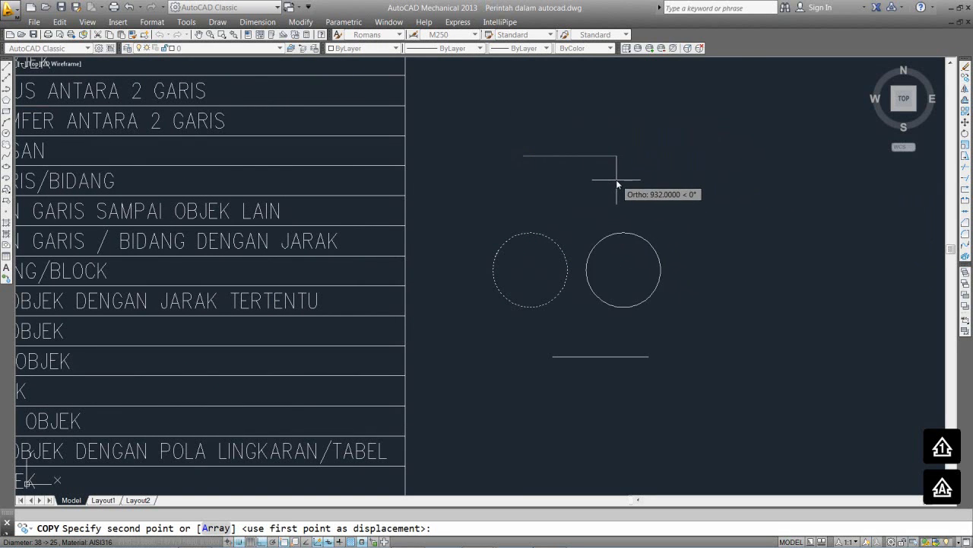
pyautogui.click(633, 178)
pyautogui.click(733, 178)
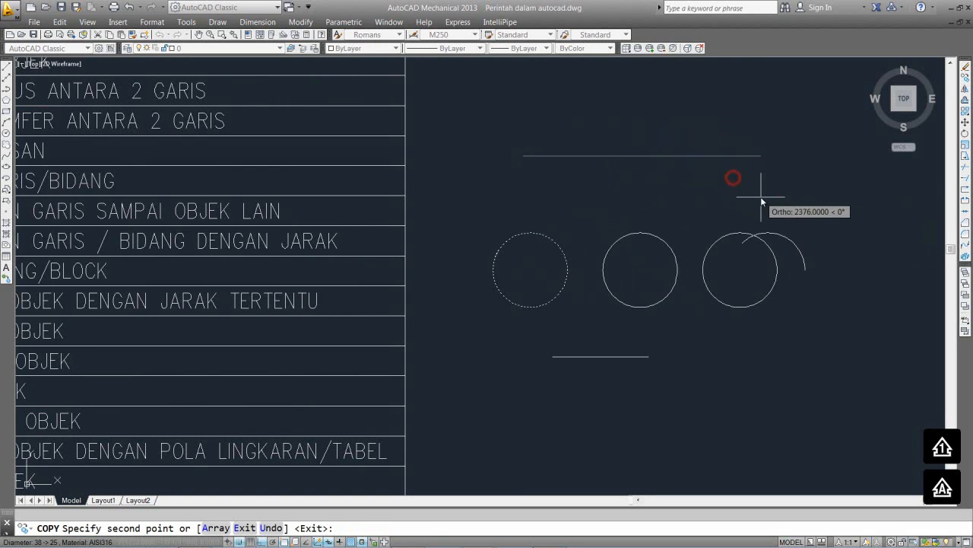
pyautogui.click(825, 189)
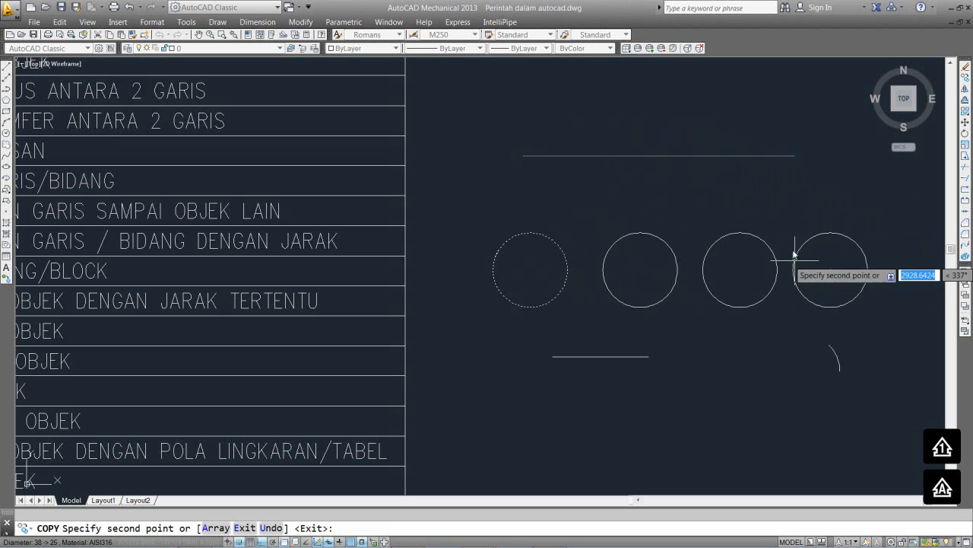
pyautogui.moveTo(799, 257); pyautogui.dragTo(615, 233, button='middle')
pyautogui.press('Return')
# Copy the short horizontal line twice straight downward, keeping the copies roughly evenly spaced.
pyautogui.moveTo(541, 260); pyautogui.dragTo(576, 251, button='middle')
pyautogui.write('co')
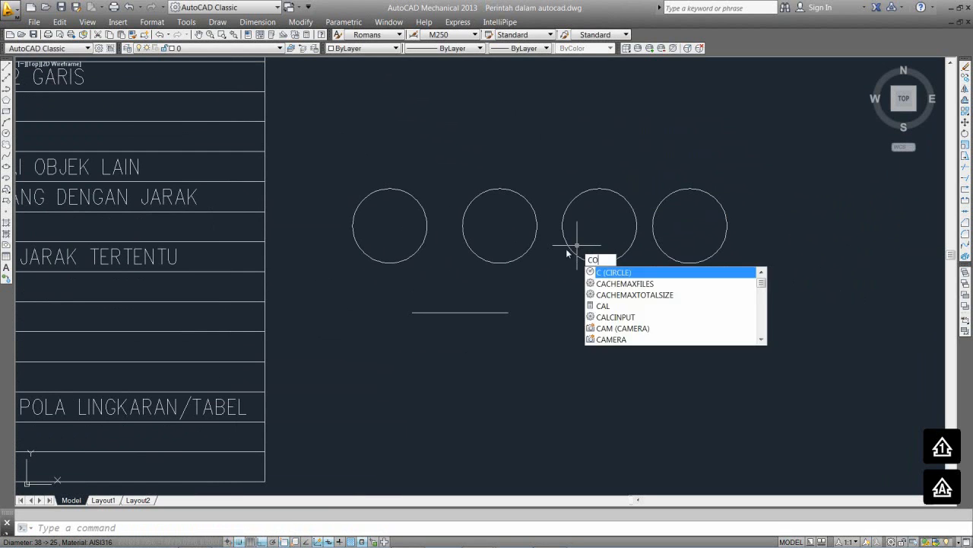
pyautogui.press('Return')
pyautogui.click(537, 286)
pyautogui.click(466, 341)
pyautogui.press('Return')
pyautogui.click(582, 296)
pyautogui.click(582, 342)
pyautogui.click(582, 387)
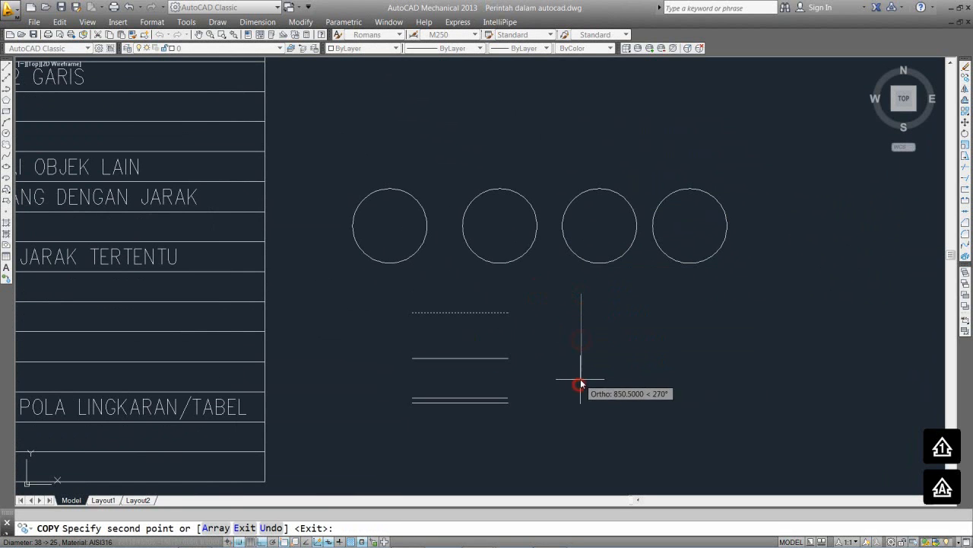
pyautogui.press('Return')
# Erase the row of circles and all the horizontal sample lines.
pyautogui.write('e')
pyautogui.press('Return')
pyautogui.click(737, 393)
pyautogui.click(373, 182)
pyautogui.rightClick(548, 411)
pyautogui.rightClick(453, 364)
# Draw a small, wide sample rectangle in the empty area beside the command table.
pyautogui.scroll(-4, 680, 326)
pyautogui.scroll(4, 274, 302)
pyautogui.scroll(-3, 275, 303)
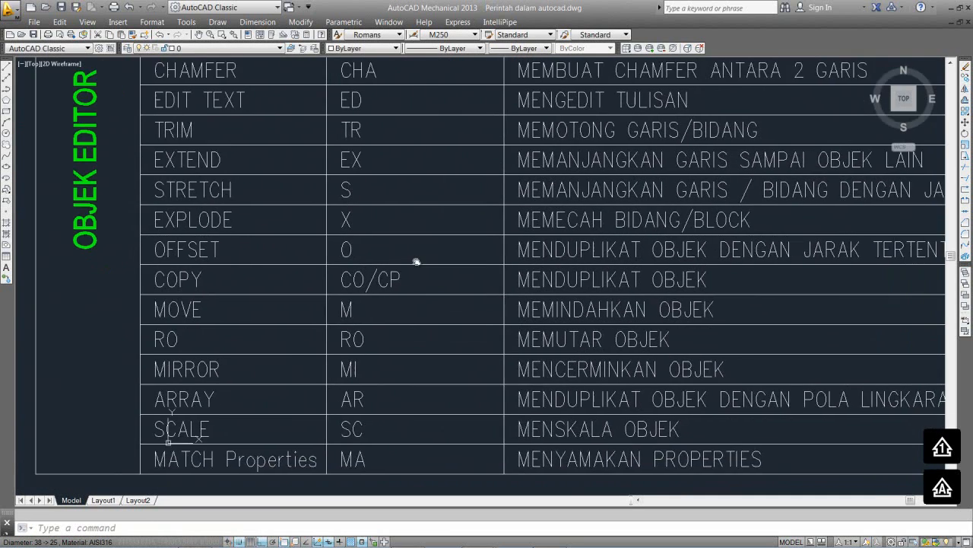
pyautogui.moveTo(428, 266); pyautogui.dragTo(431, 313, button='middle')
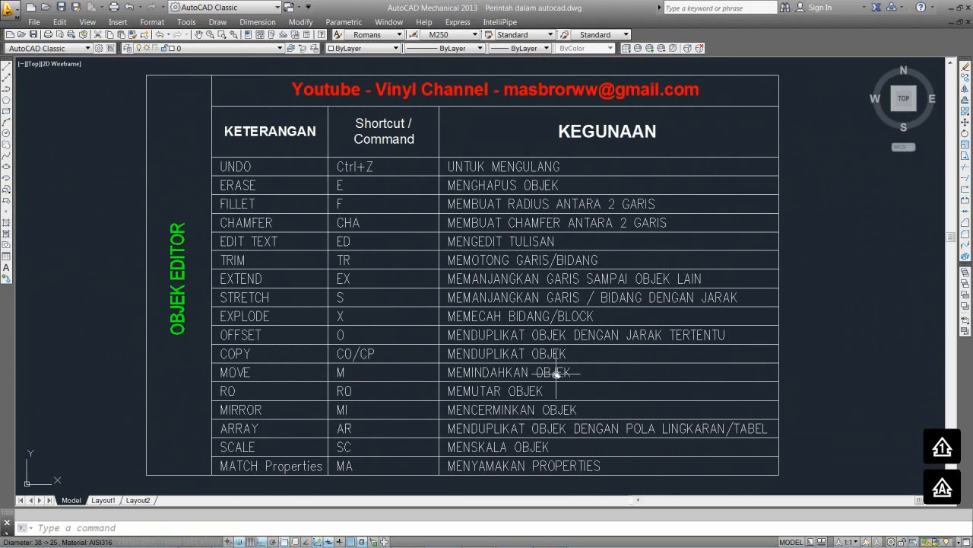
pyautogui.moveTo(658, 296)
pyautogui.mouseDown(button='middle')
pyautogui.moveTo(531, 296)
pyautogui.moveTo(490, 283)
pyautogui.mouseUp(button='middle')
pyautogui.press('Return')
pyautogui.press('Escape')
pyautogui.write('rec')
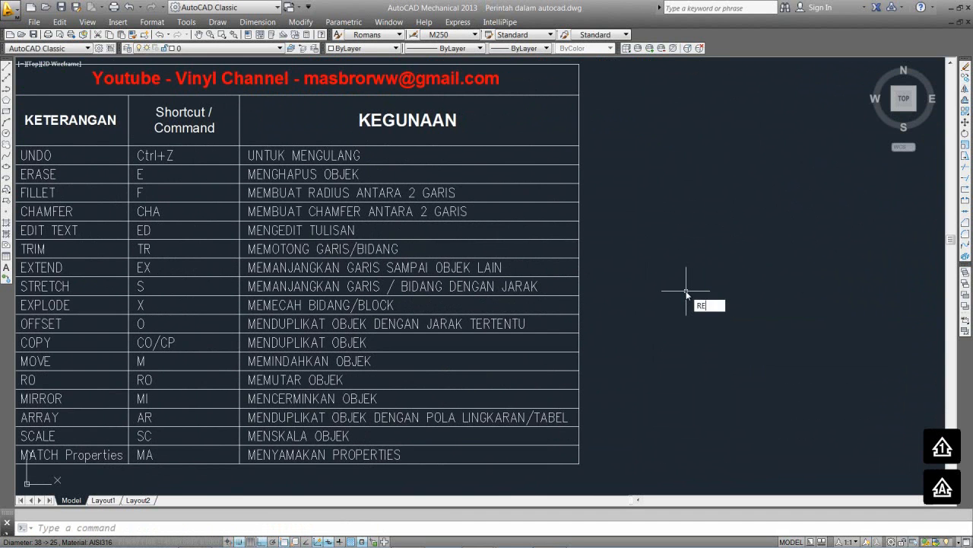
pyautogui.press('Return')
pyautogui.click(686, 291)
pyautogui.click(760, 327)
pyautogui.press('Return')
pyautogui.press('Escape')
# Move the sample rectangle horizontally to the right, using its upper-left corner as the base point.
pyautogui.moveTo(748, 284); pyautogui.dragTo(663, 288, button='middle')
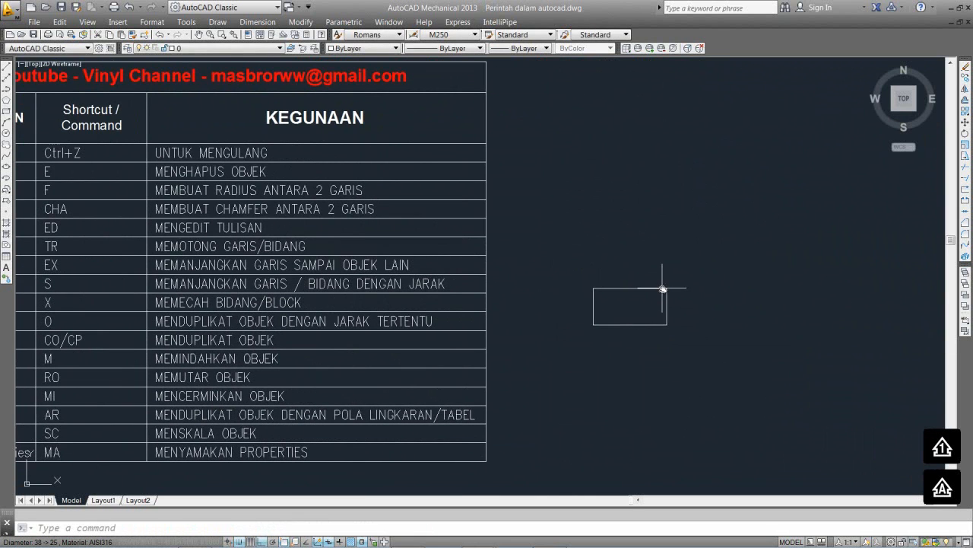
pyautogui.click(665, 292)
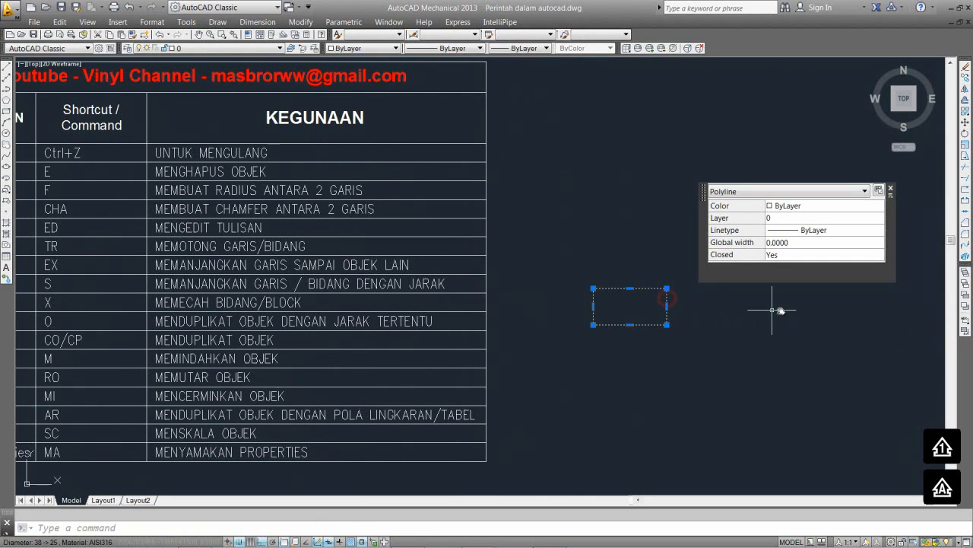
pyautogui.press('Escape')
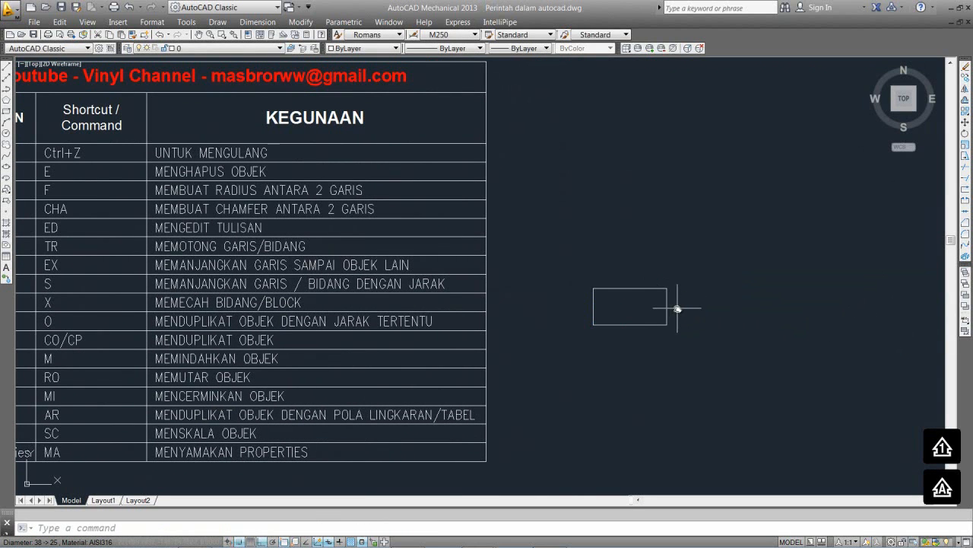
pyautogui.write('m')
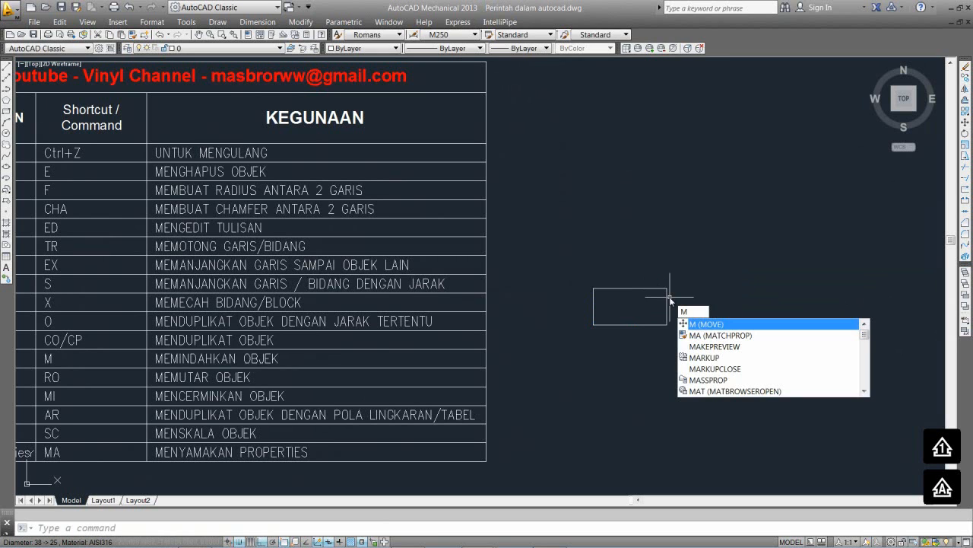
pyautogui.press('Return')
pyautogui.click(680, 347)
pyautogui.click(583, 262)
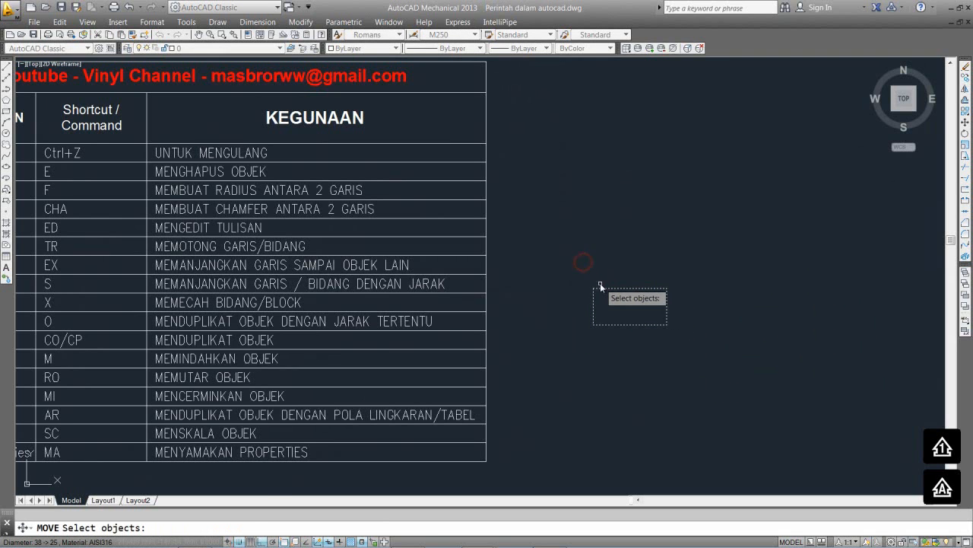
pyautogui.press('Return')
pyautogui.click(593, 289)
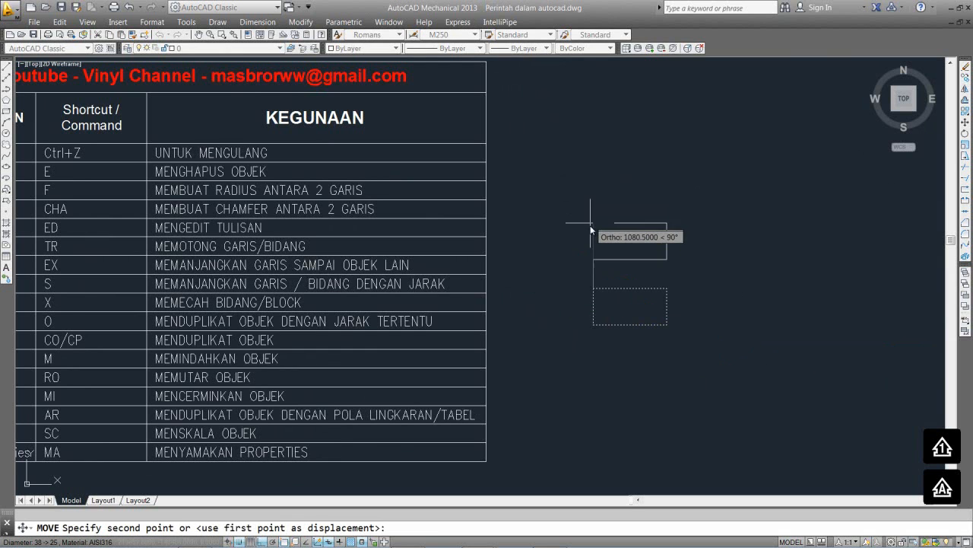
pyautogui.click(725, 287)
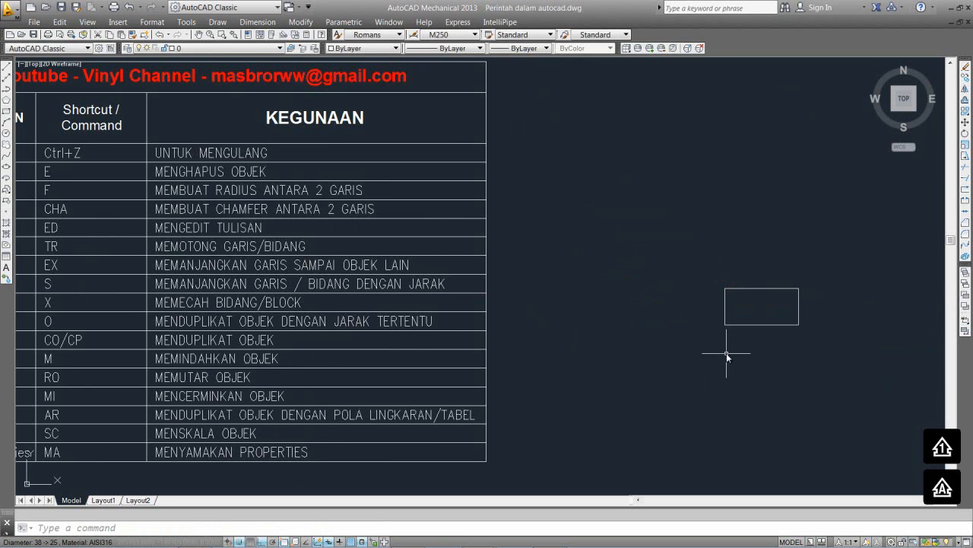
# Rotate the sample rectangle by 30 degrees, using its lower-left corner as the base point.
pyautogui.moveTo(563, 337); pyautogui.dragTo(846, 339, button='middle')
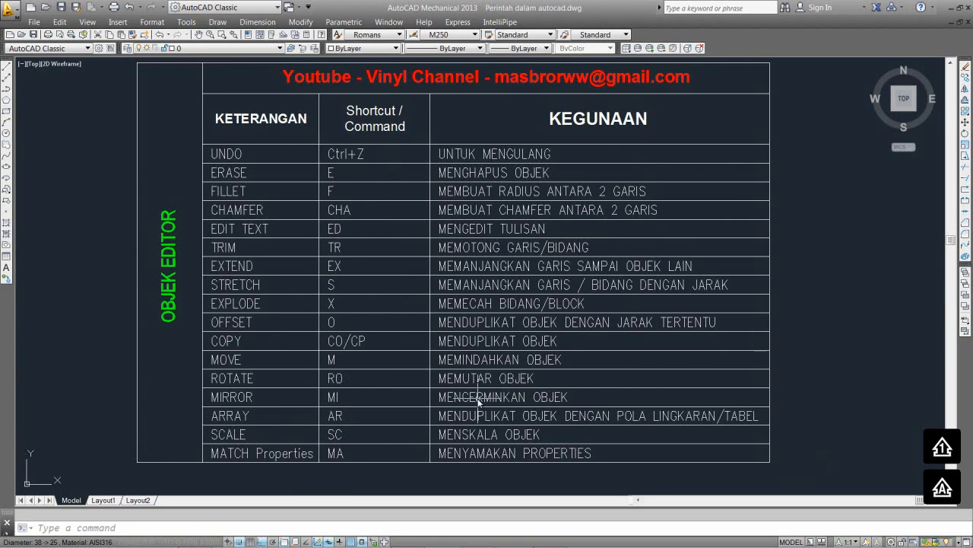
pyautogui.moveTo(711, 328); pyautogui.dragTo(553, 315, button='middle')
pyautogui.scroll(5, 673, 309)
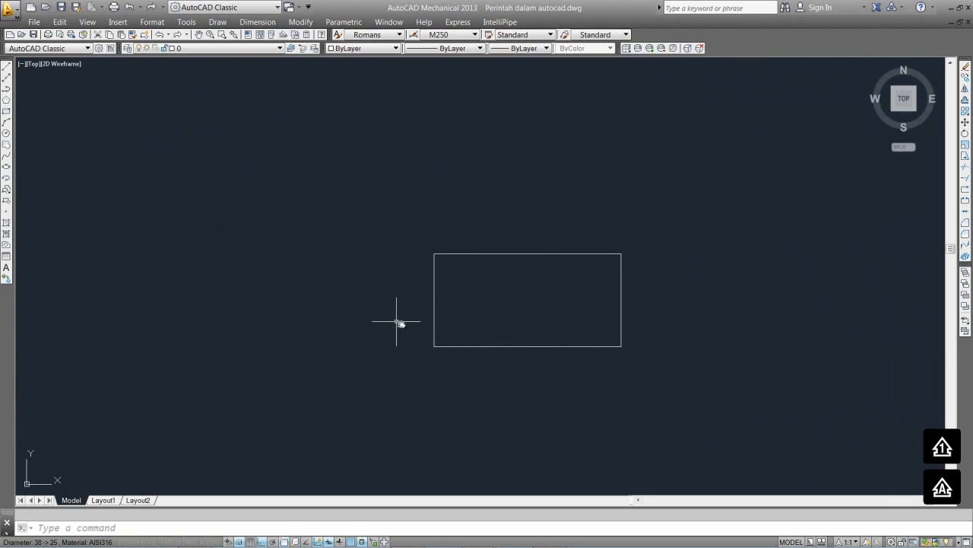
pyautogui.write('RO')
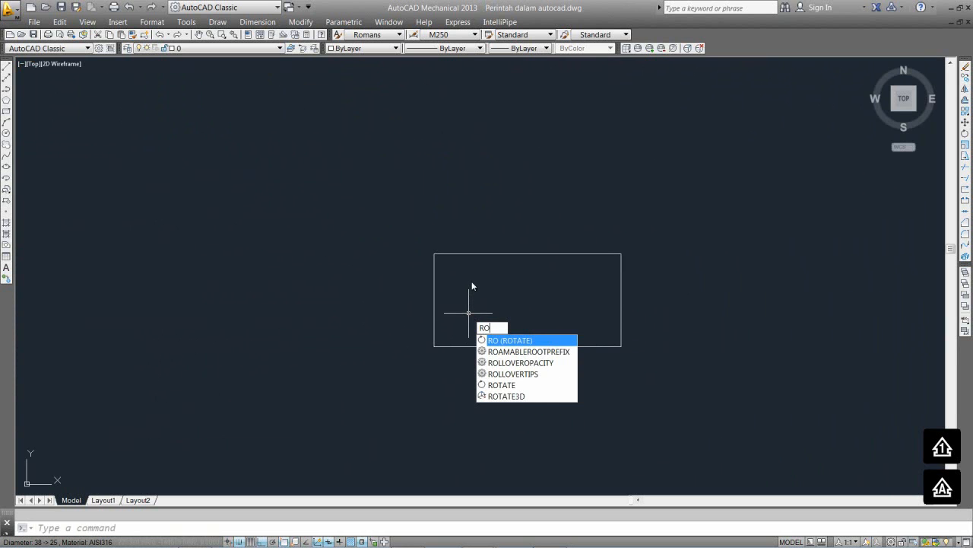
pyautogui.press('Return')
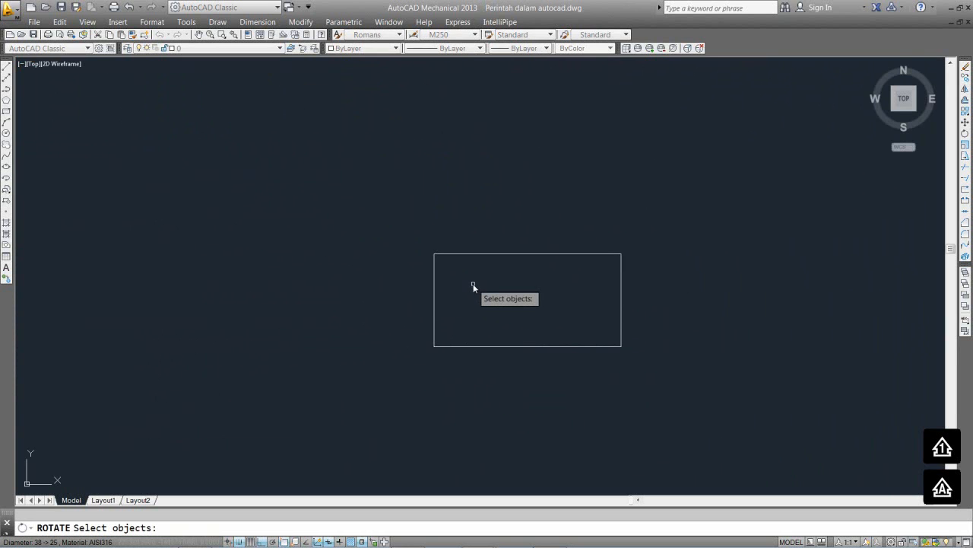
pyautogui.click(463, 330)
pyautogui.click(399, 379)
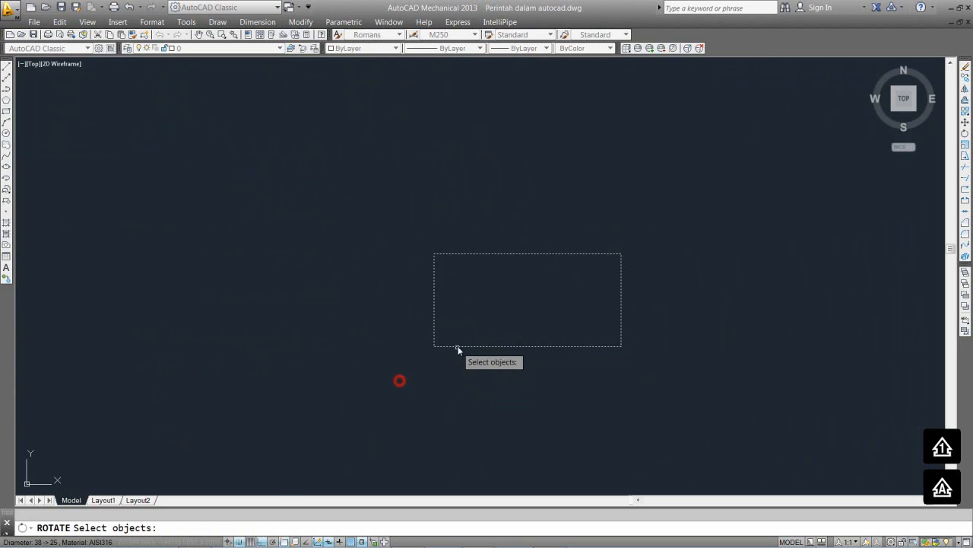
pyautogui.press('Return')
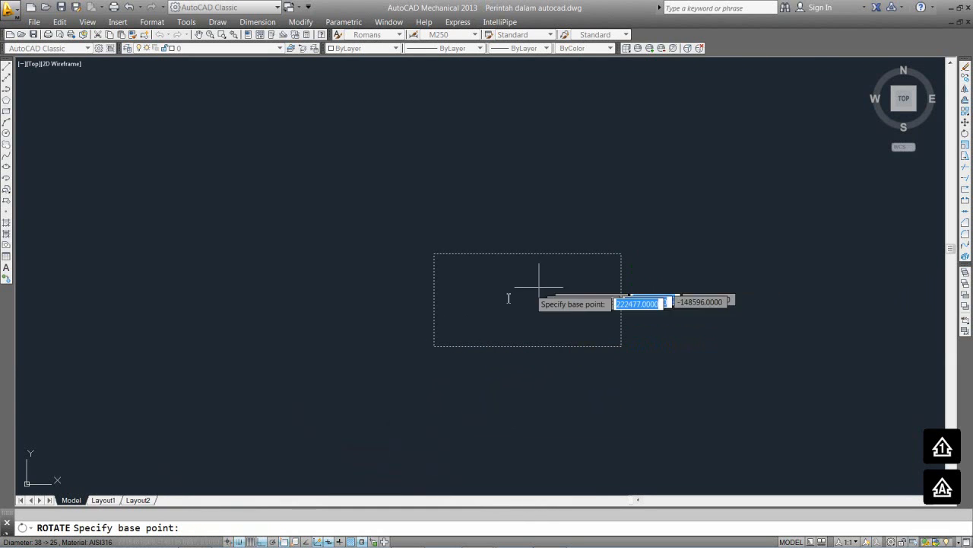
pyautogui.click(435, 347)
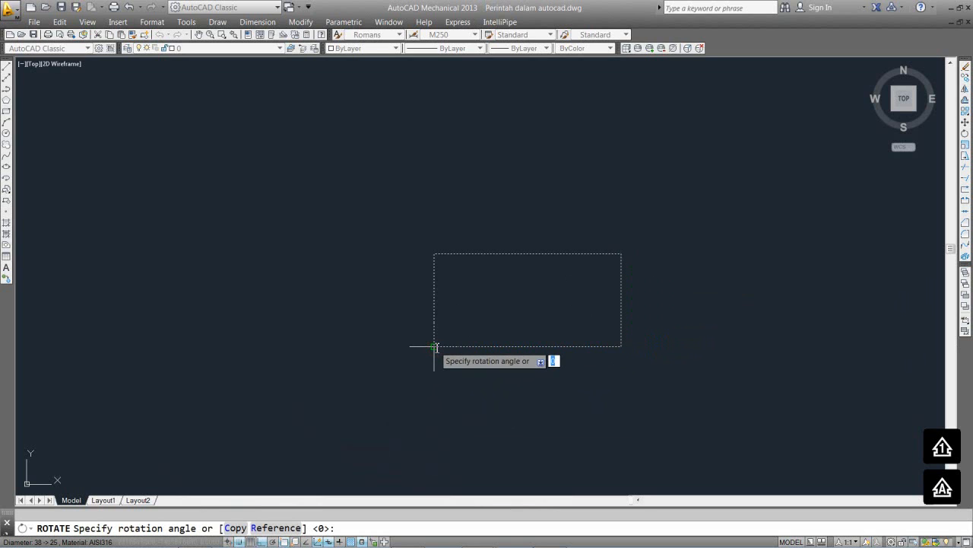
pyautogui.write('30')
pyautogui.press('Return')
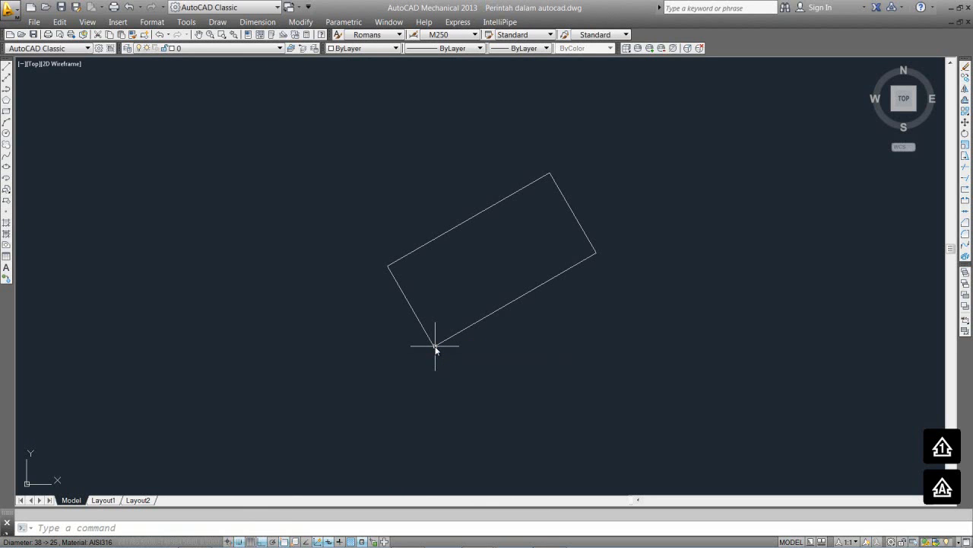
# Draw a horizontal reference line to the right from the rotated rectangle's lowest corner, extending past its right side.
pyautogui.write('l')
pyautogui.press('Return')
pyautogui.click(435, 346)
pyautogui.click(666, 347)
pyautogui.press('Return')
# Add an angular dimension between the horizontal reference line and the rectangle's lower long edge.
pyautogui.write('DAN')
pyautogui.press('Return')
pyautogui.click(556, 346)
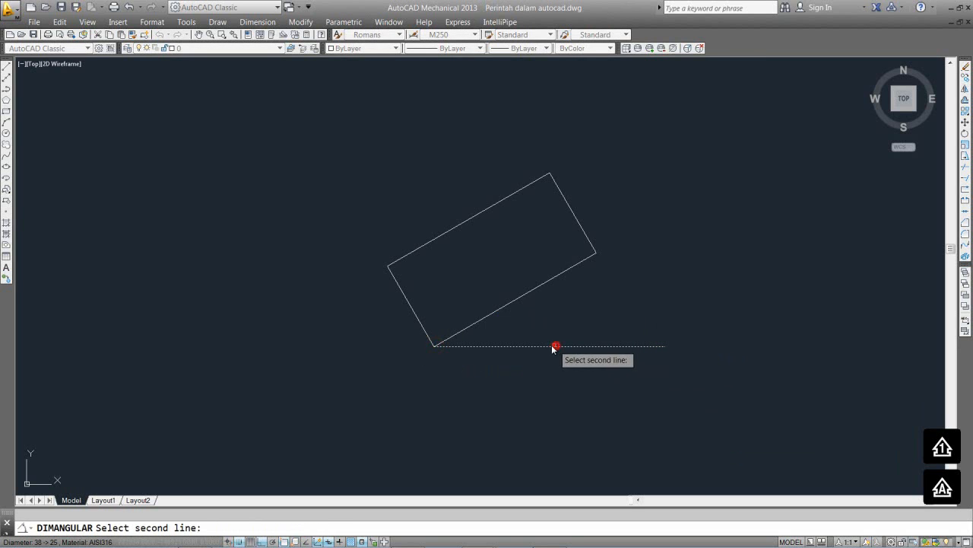
pyautogui.click(519, 299)
pyautogui.click(608, 297)
# Erase the angular dimension and the horizontal reference line.
pyautogui.write('e')
pyautogui.press('Return')
pyautogui.click(724, 302)
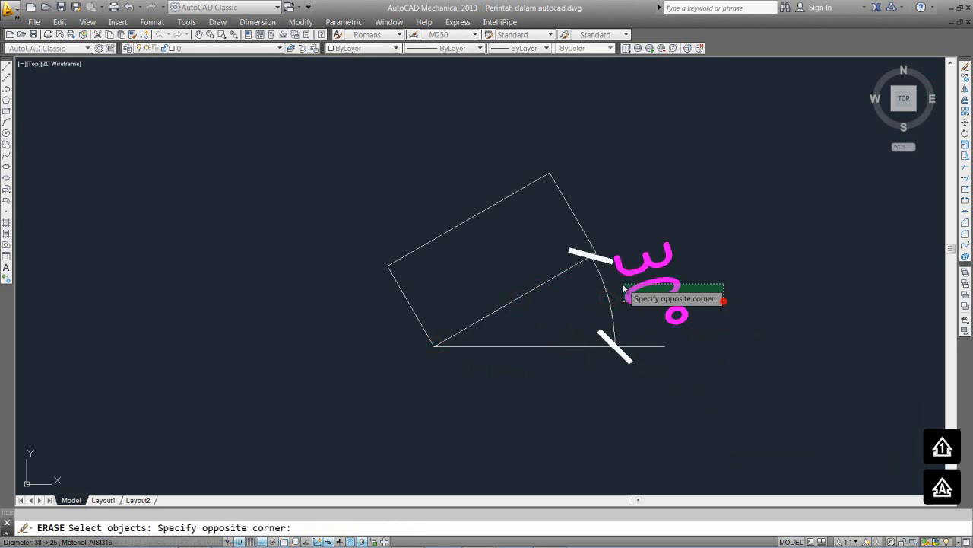
pyautogui.click(623, 284)
pyautogui.press('Return')
pyautogui.press('Return')
pyautogui.click(613, 373)
pyautogui.click(577, 322)
pyautogui.press('Return')
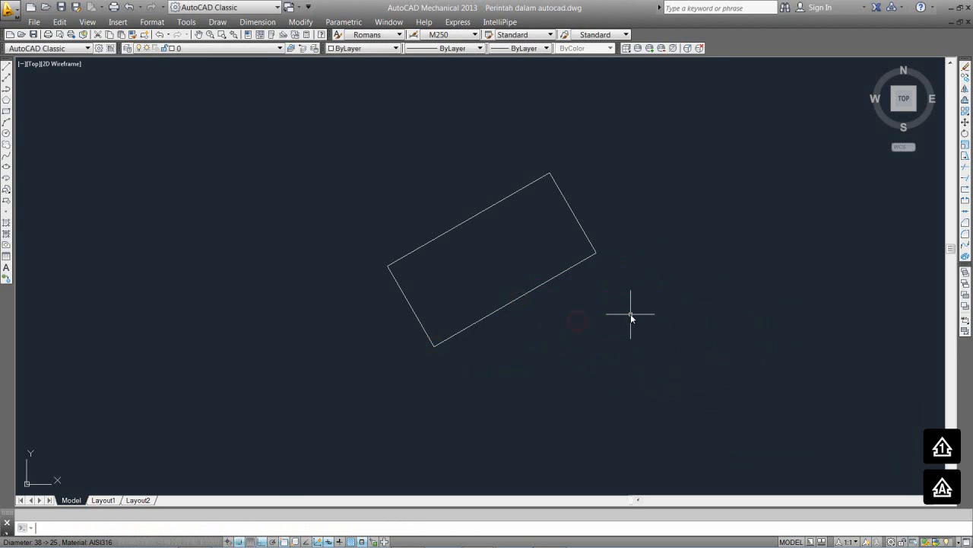
# Erase the rotated sample rectangle.
pyautogui.press('Return')
pyautogui.click(601, 321)
pyautogui.click(530, 251)
pyautogui.press('Return')
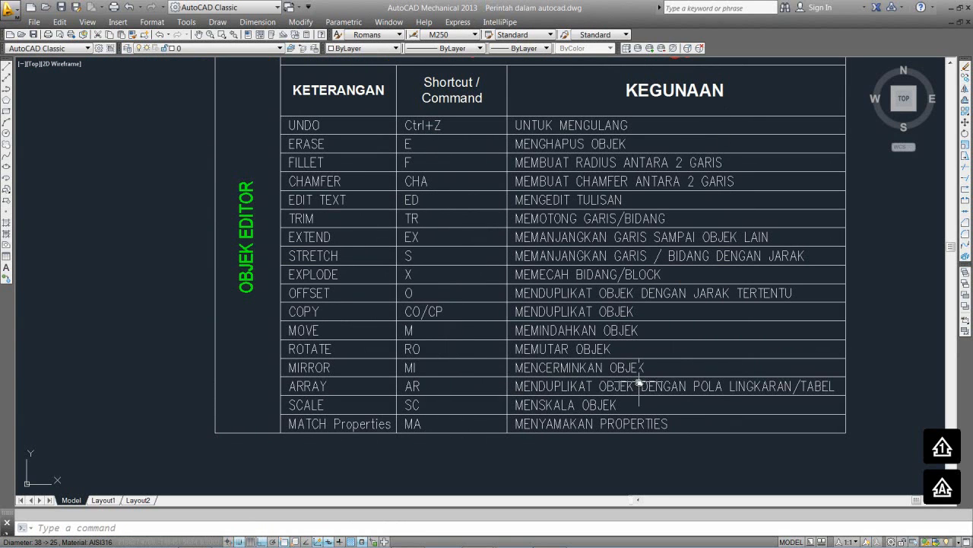
# Draw a vertical and a horizontal sample line crossing each other in the empty area beside the command table.
pyautogui.moveTo(745, 336); pyautogui.dragTo(409, 333, button='middle')
pyautogui.scroll(2, 630, 275)
pyautogui.moveTo(632, 273); pyautogui.dragTo(518, 245, button='middle')
pyautogui.write('L')
pyautogui.press('space')
pyautogui.click(541, 255)
pyautogui.click(555, 328)
pyautogui.press('space')
pyautogui.press('space')
pyautogui.click(499, 278)
pyautogui.click(573, 282)
pyautogui.press('space')
# With Ortho off, draw a slanted line from the upper right to the lower left across the vertical sample line.
pyautogui.click(511, 241)
pyautogui.write('l')
pyautogui.press('Return')
pyautogui.click(558, 256)
pyautogui.press('F7')
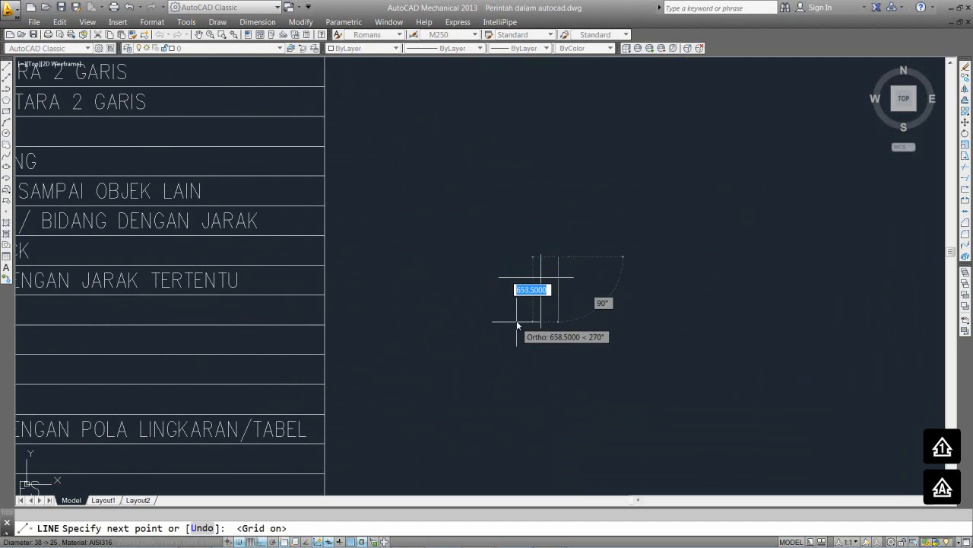
pyautogui.press('F8')
pyautogui.press('F7')
pyautogui.click(522, 317)
pyautogui.press('Return')
# Draw a circle with a radius of about 329 centred where the slanted and vertical lines cross.
pyautogui.write('c')
pyautogui.press('Return')
pyautogui.click(540, 287)
pyautogui.click(591, 305)
pyautogui.scroll(4, 592, 274)
pyautogui.click(618, 252)
pyautogui.click(567, 267)
pyautogui.click(462, 167)
pyautogui.click(466, 261)
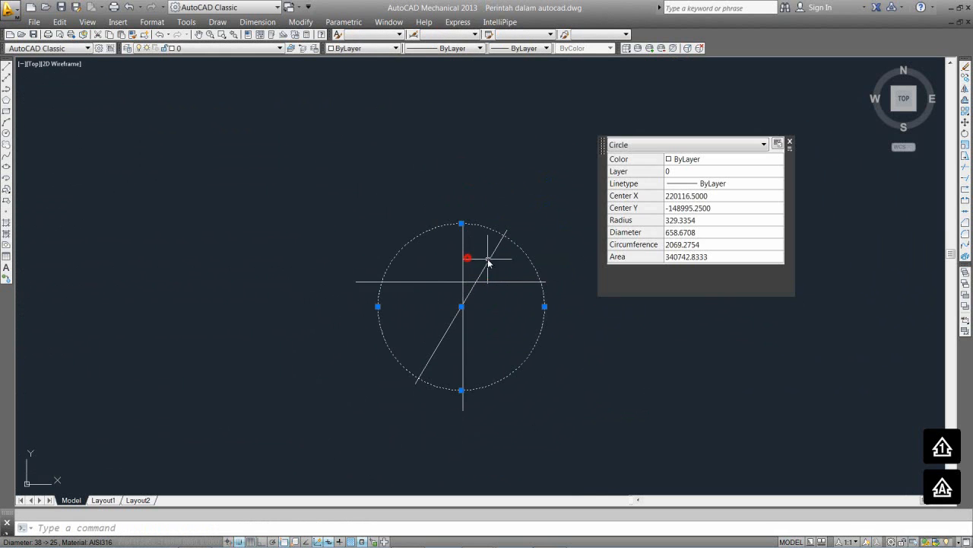
pyautogui.press('Escape')
pyautogui.scroll(-4, 494, 285)
pyautogui.scroll(2, 539, 285)
pyautogui.moveTo(538, 287); pyautogui.dragTo(426, 276, button='middle')
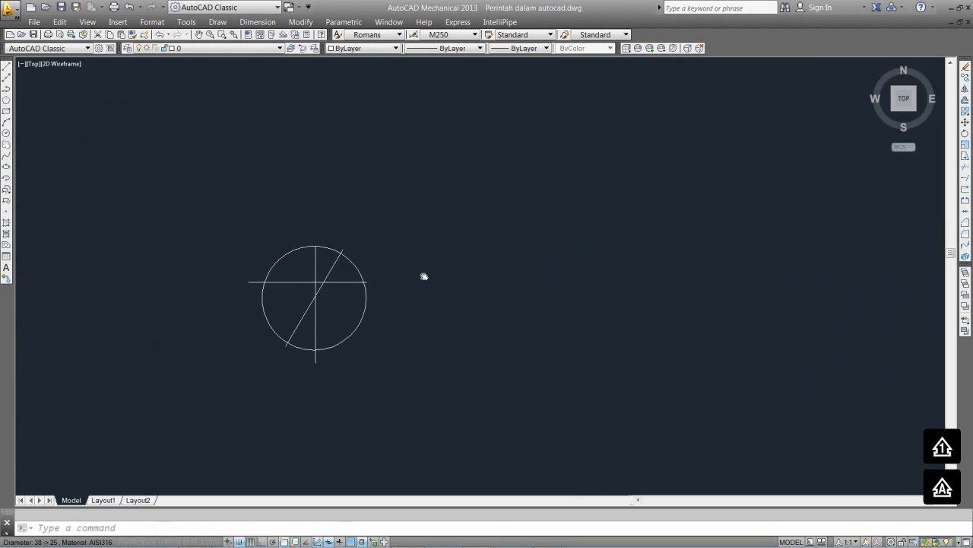
pyautogui.moveTo(337, 263); pyautogui.dragTo(719, 259, button='middle')
pyautogui.scroll(-4, 677, 247)
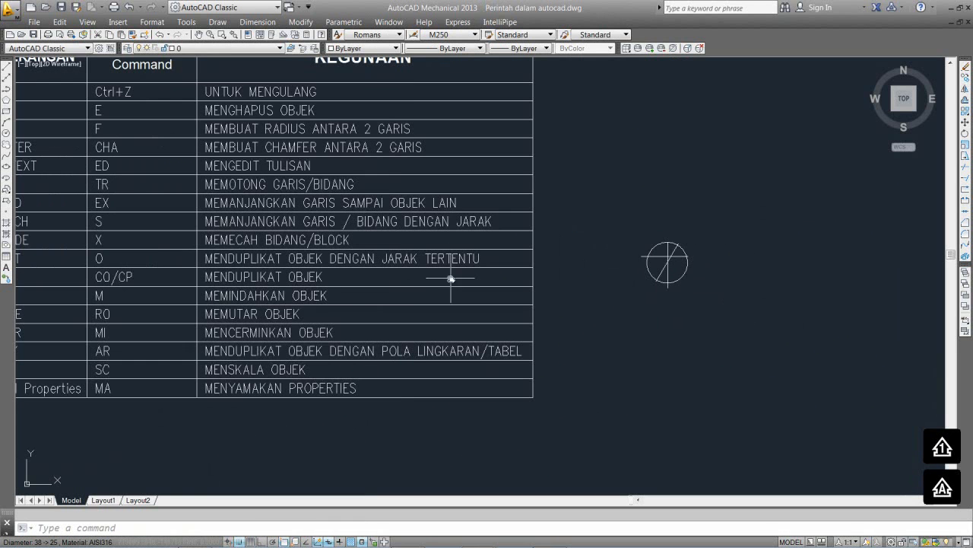
# With Ortho on, draw a vertical line to the right of the circle, taller than it, as a mirror axis.
pyautogui.scroll(4, 719, 230)
pyautogui.moveTo(715, 284); pyautogui.dragTo(601, 285, button='middle')
pyautogui.write('l')
pyautogui.press('Return')
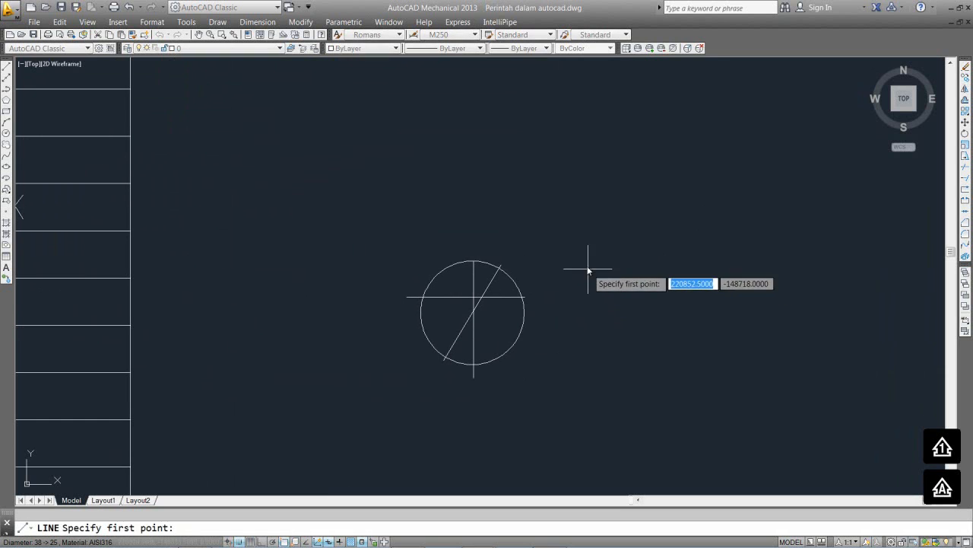
pyautogui.click(573, 245)
pyautogui.press('F8')
pyautogui.click(606, 399)
pyautogui.press('Escape')
pyautogui.click(583, 332)
pyautogui.click(558, 330)
pyautogui.press('Escape')
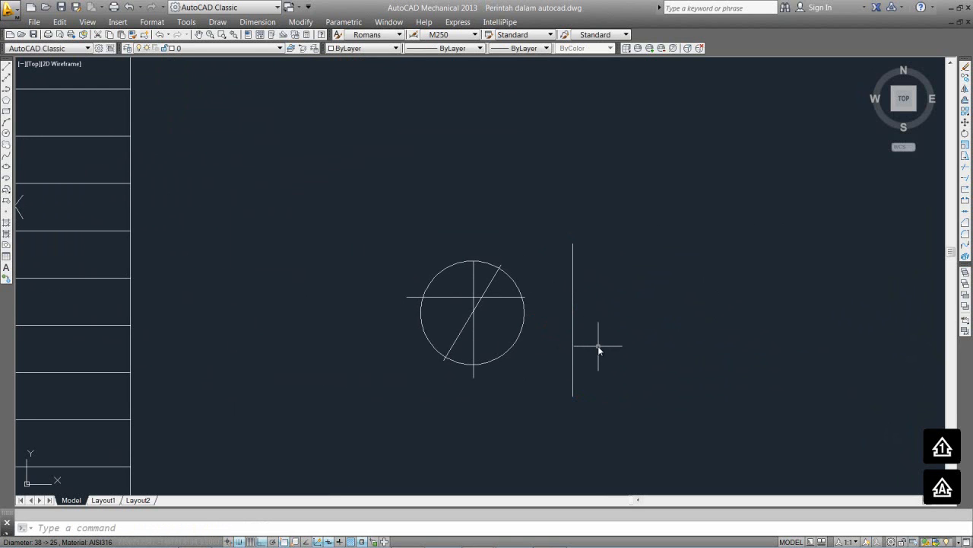
# Mirror the circle and its inner lines about the vertical line, keeping the source objects.
pyautogui.write('MI')
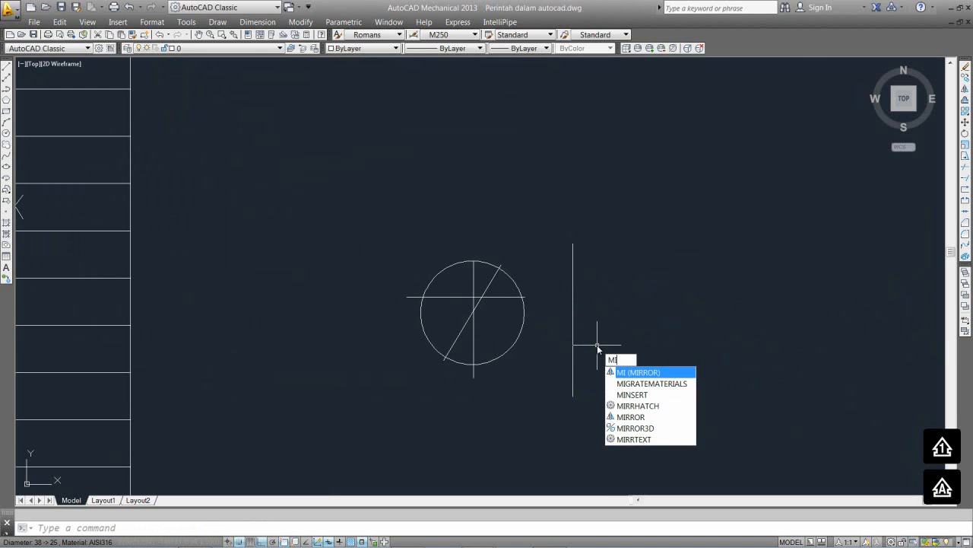
pyautogui.press('Return')
pyautogui.click(543, 373)
pyautogui.click(537, 397)
pyautogui.click(537, 390)
pyautogui.click(526, 376)
pyautogui.click(530, 375)
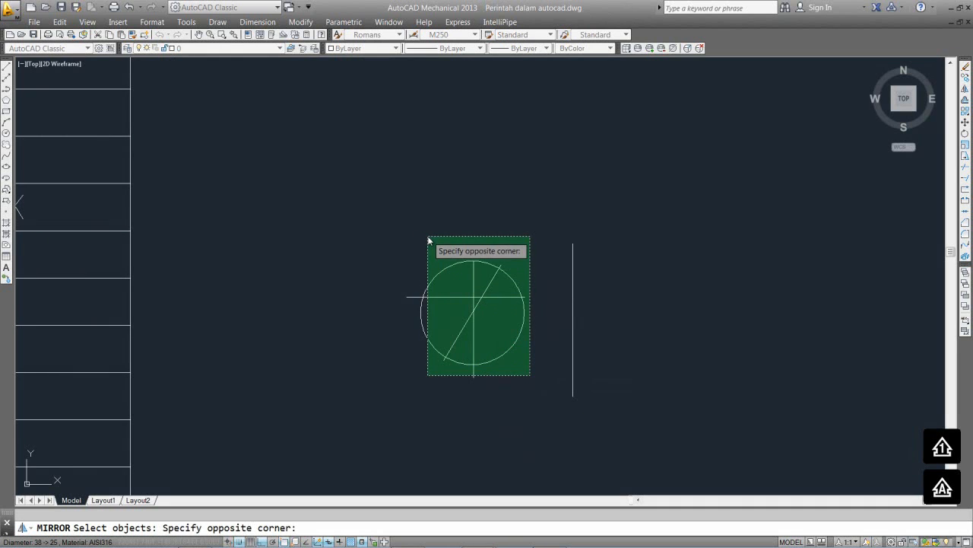
pyautogui.click(380, 215)
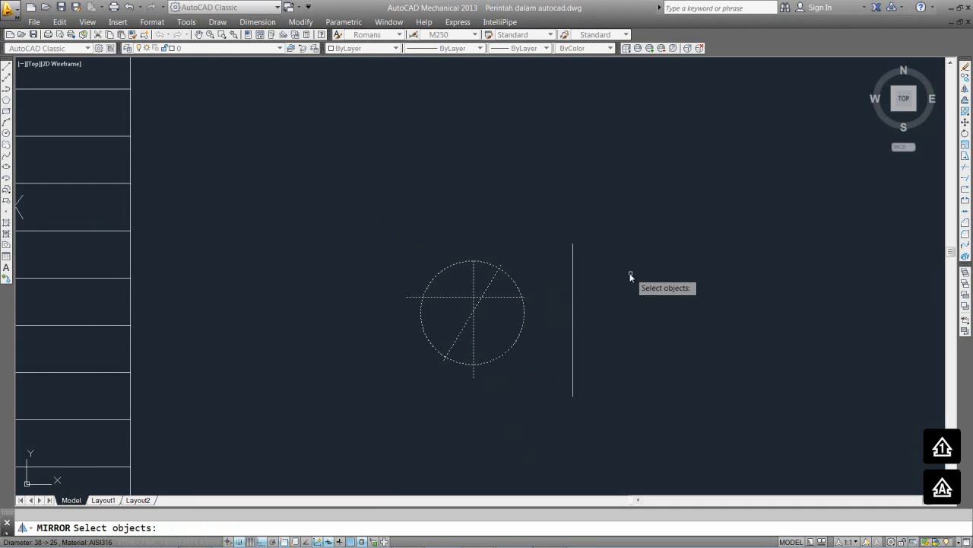
pyautogui.press('Return')
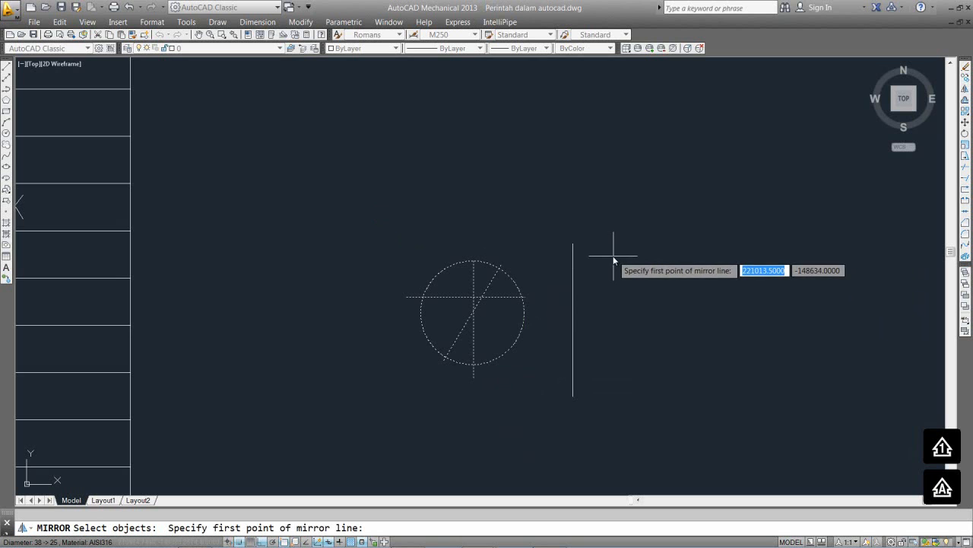
pyautogui.click(573, 244)
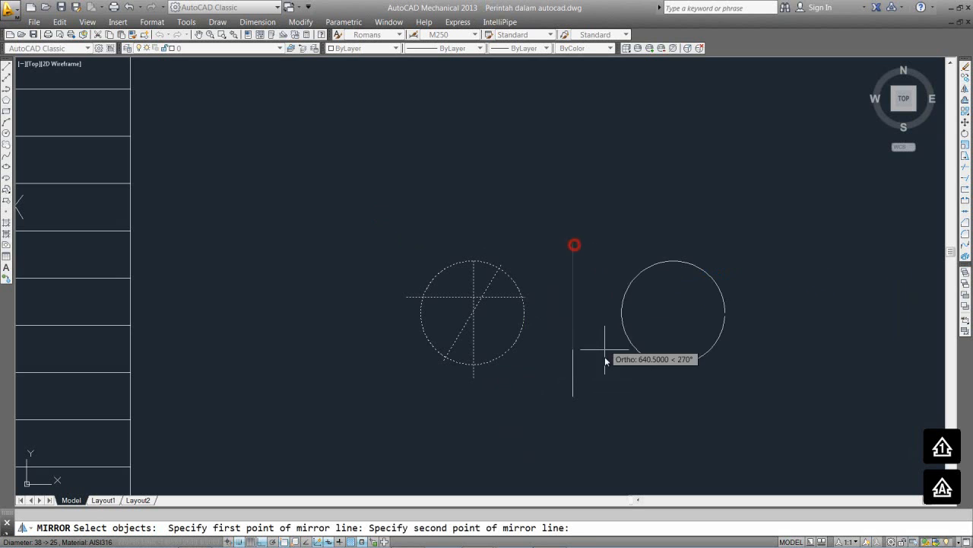
pyautogui.click(574, 396)
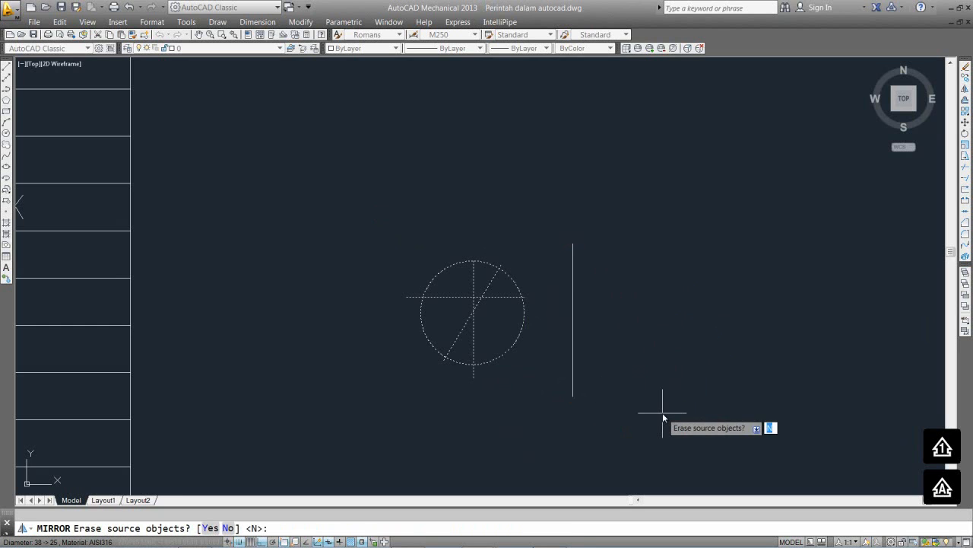
pyautogui.press('Return')
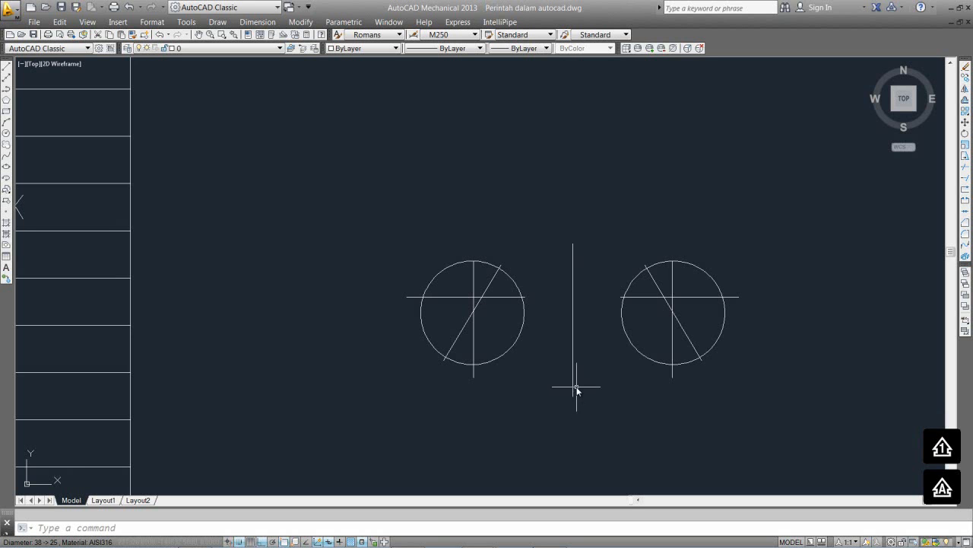
# Erase both circles with their inner lines and the vertical mirror axis.
pyautogui.write('e')
pyautogui.press('Return')
pyautogui.click(758, 431)
pyautogui.click(404, 223)
pyautogui.press('Return')
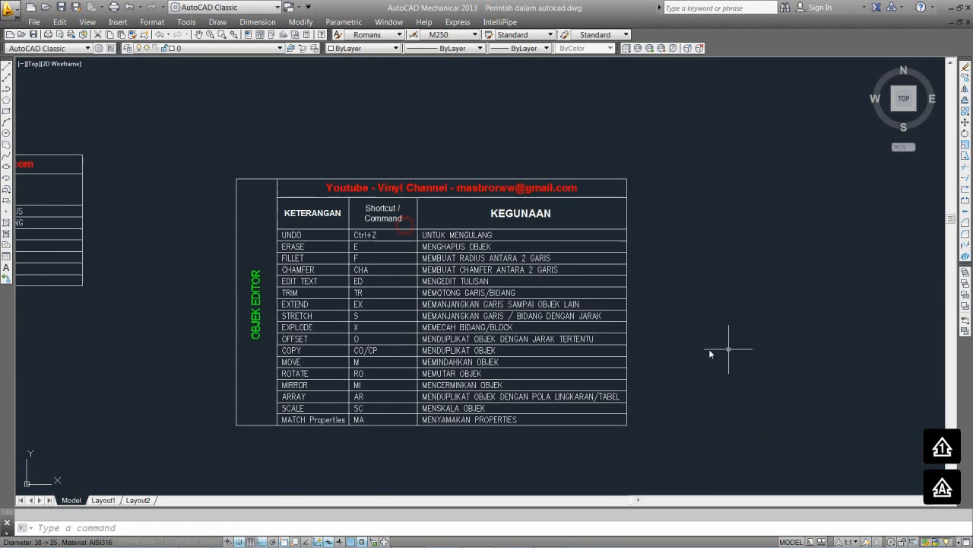
# Draw a small, nearly square sample rectangle in the empty area to the right of the command table.
pyautogui.scroll(3, 336, 431)
pyautogui.moveTo(610, 392); pyautogui.dragTo(341, 445, button='middle')
pyautogui.scroll(-2, 483, 490)
pyautogui.scroll(1, 458, 467)
pyautogui.moveTo(468, 447); pyautogui.dragTo(473, 412, button='middle')
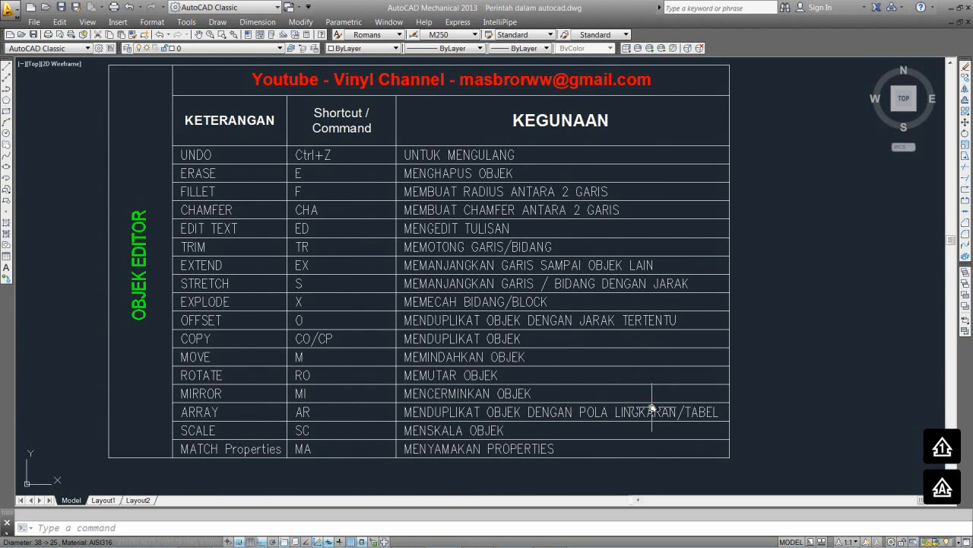
pyautogui.moveTo(771, 413); pyautogui.dragTo(619, 426, button='middle')
pyautogui.write('REC')
pyautogui.press('Return')
pyautogui.click(658, 304)
pyautogui.click(692, 341)
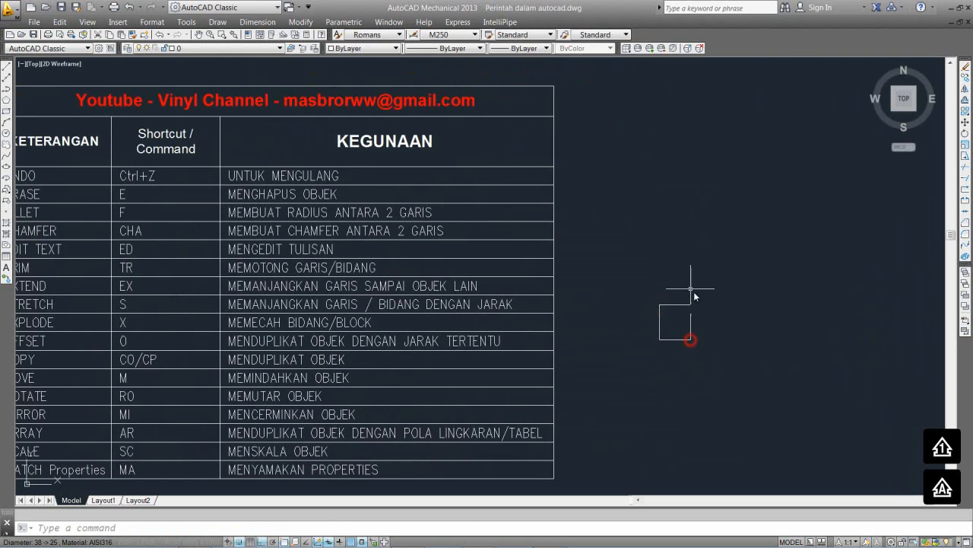
# Draw both diagonals of the small rectangle from corner to corner.
pyautogui.scroll(4, 711, 314)
pyautogui.moveTo(702, 325); pyautogui.dragTo(638, 318, button='middle')
pyautogui.write('l')
pyautogui.press('Return')
pyautogui.click(515, 290)
pyautogui.click(593, 378)
pyautogui.press('Return')
pyautogui.press('Return')
pyautogui.click(594, 290)
pyautogui.click(520, 379)
pyautogui.press('Return')
pyautogui.scroll(-5, 583, 296)
pyautogui.scroll(3, 625, 373)
pyautogui.moveTo(622, 368); pyautogui.dragTo(548, 288, button='middle')
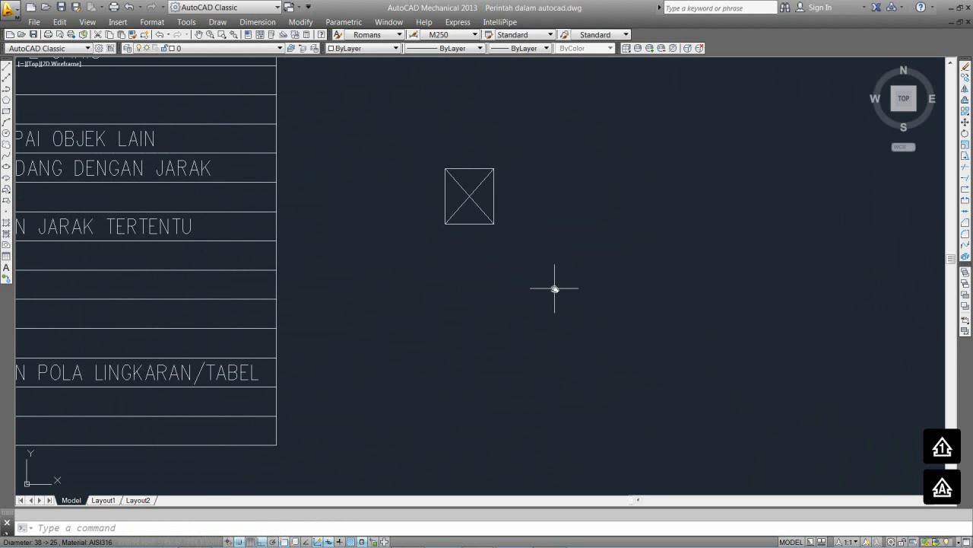
# Create a rectangular array from the small rectangle and its two diagonals.
pyautogui.write('array')
pyautogui.press('Return')
pyautogui.click(489, 236)
pyautogui.click(438, 153)
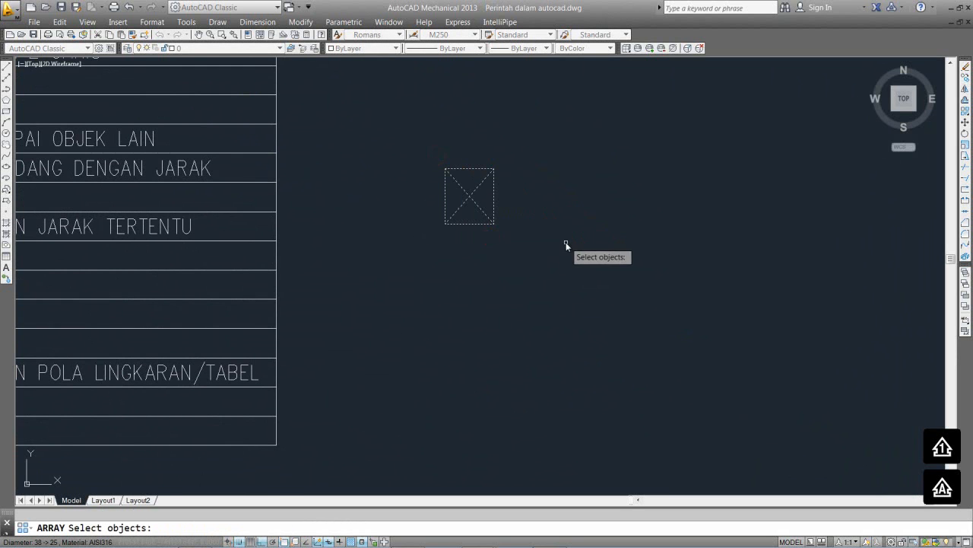
pyautogui.press('Return')
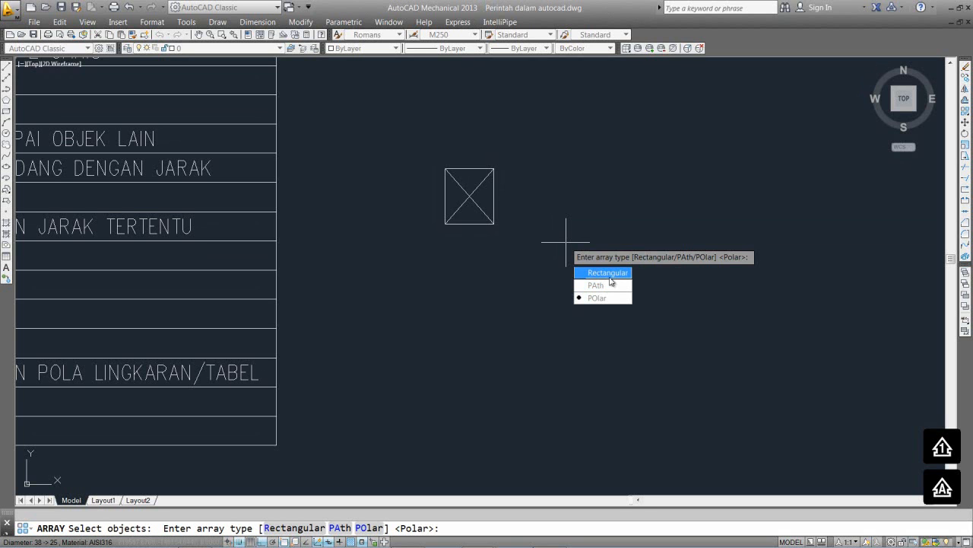
pyautogui.click(609, 274)
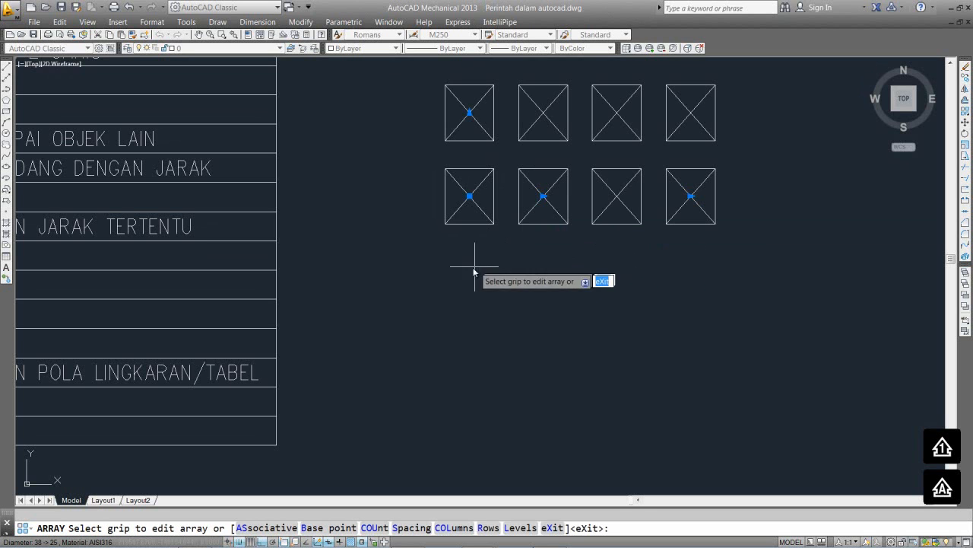
# Set the rectangular array of crossed rectangles to 3 columns with a column spacing of 500.
pyautogui.moveTo(647, 254)
pyautogui.mouseDown(button='middle')
pyautogui.moveTo(559, 366)
pyautogui.moveTo(549, 404)
pyautogui.mouseUp(button='middle')
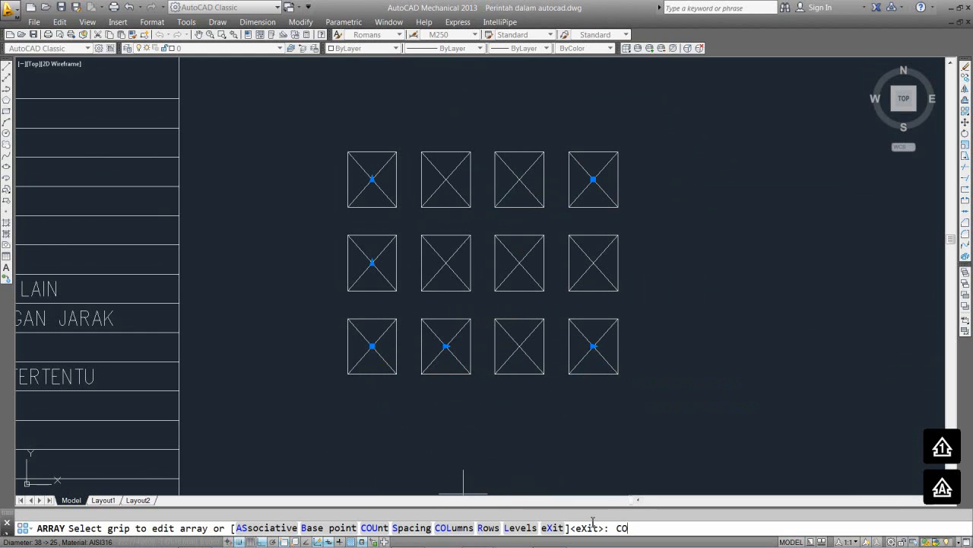
pyautogui.press('Return')
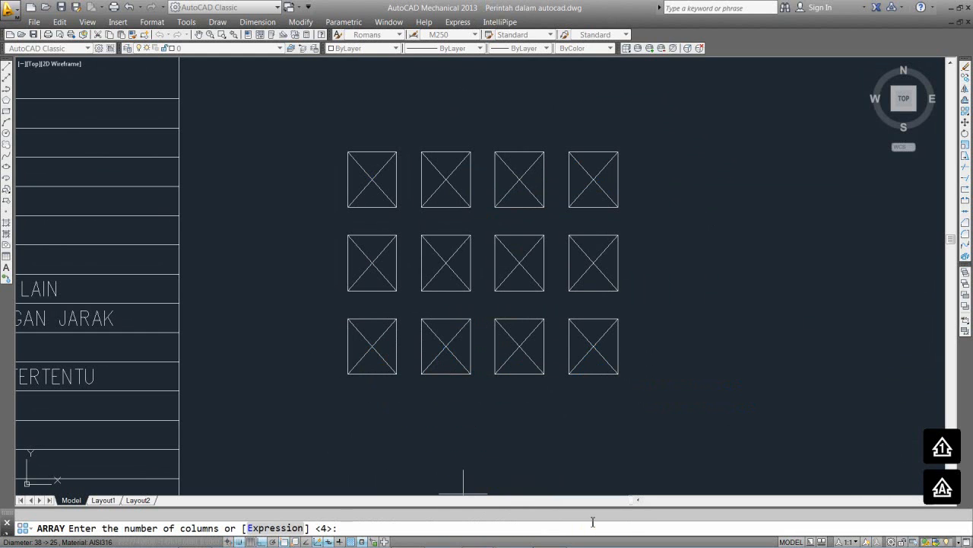
pyautogui.press('Return')
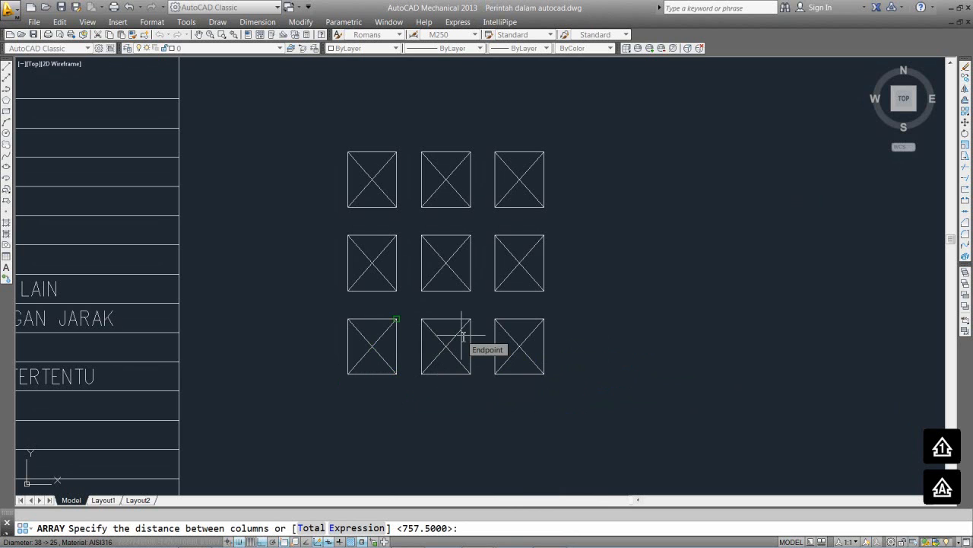
pyautogui.write('500')
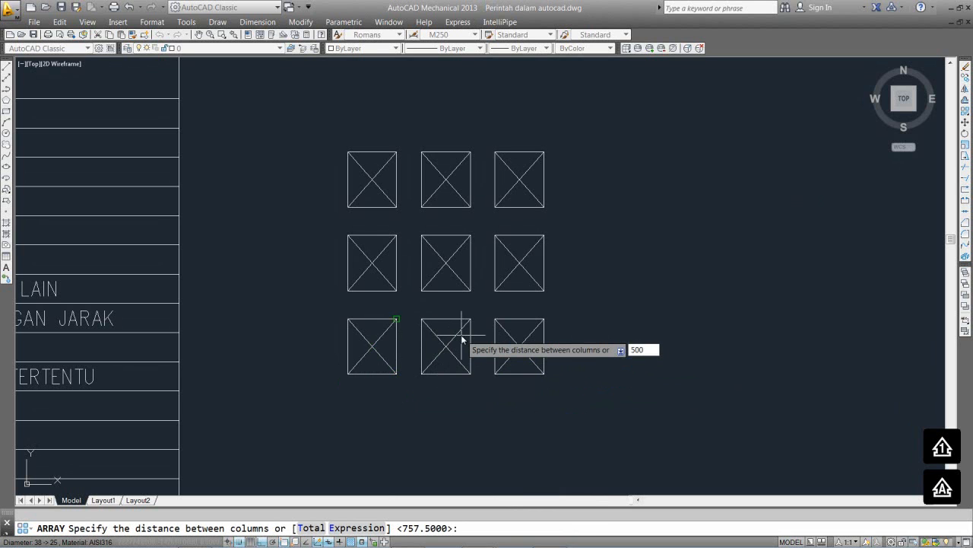
pyautogui.press('Return')
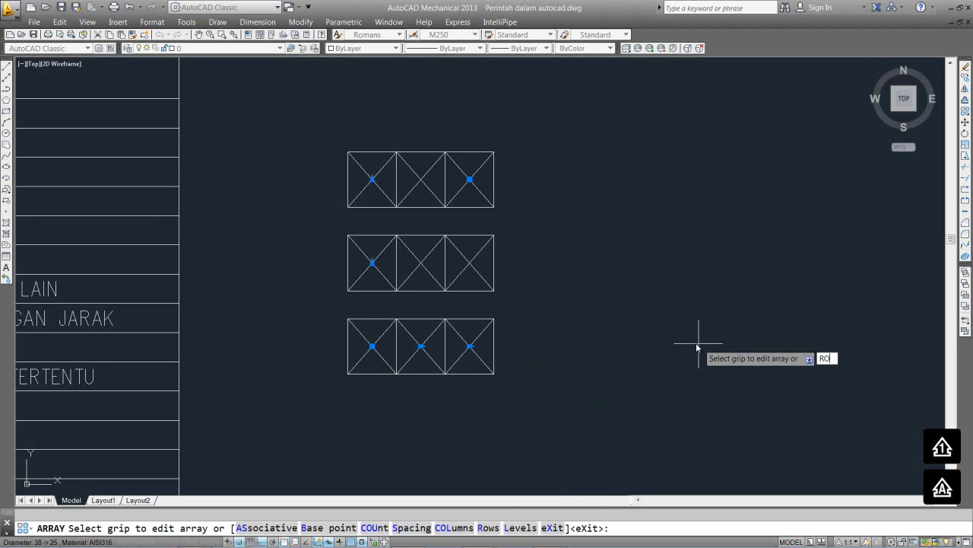
# Set the array to 2 rows, keep the default row spacing, and finish the array.
pyautogui.write('R')
pyautogui.press('Return')
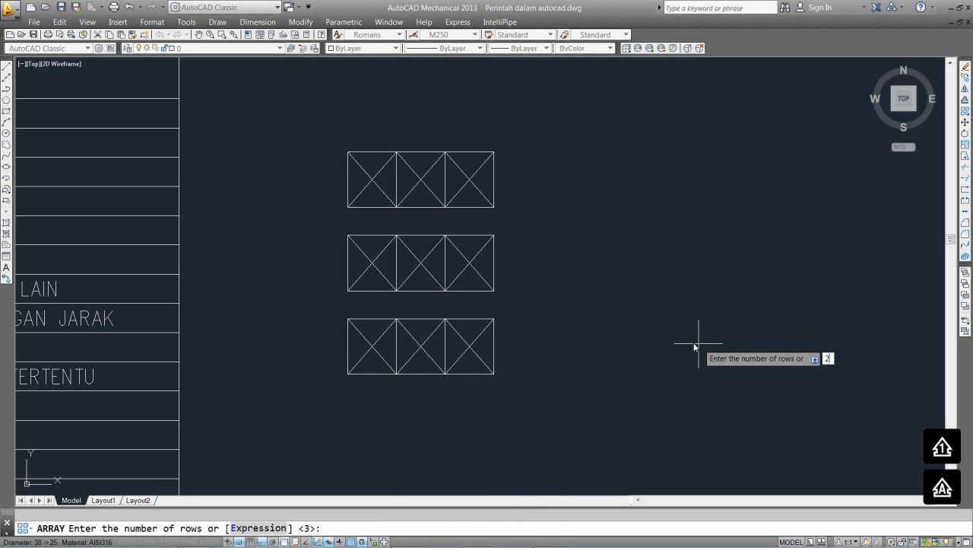
pyautogui.write('2')
pyautogui.press('Return')
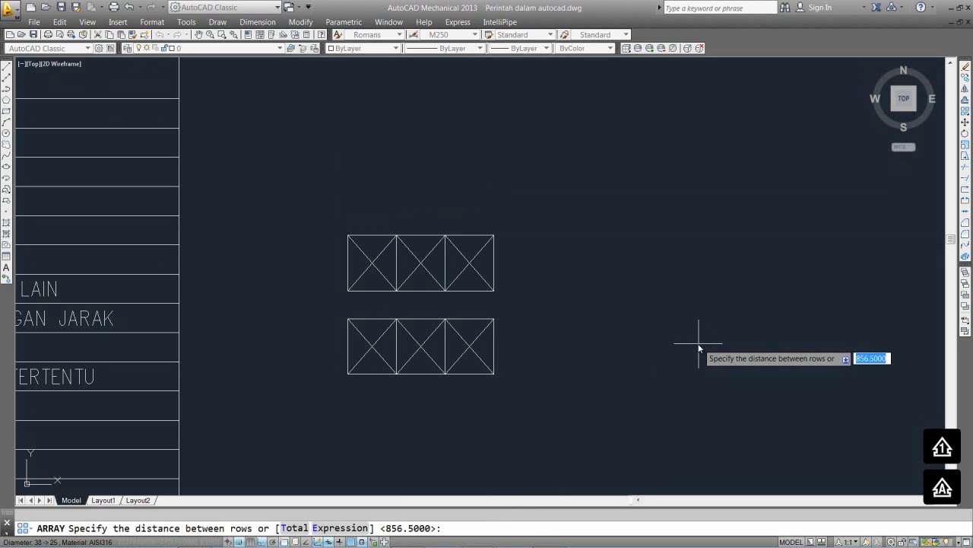
pyautogui.press('Return')
pyautogui.press('Return')
pyautogui.press('Return')
# Draw a large sample circle in the empty area to the right of the rectangular array.
pyautogui.scroll(-4, 536, 324)
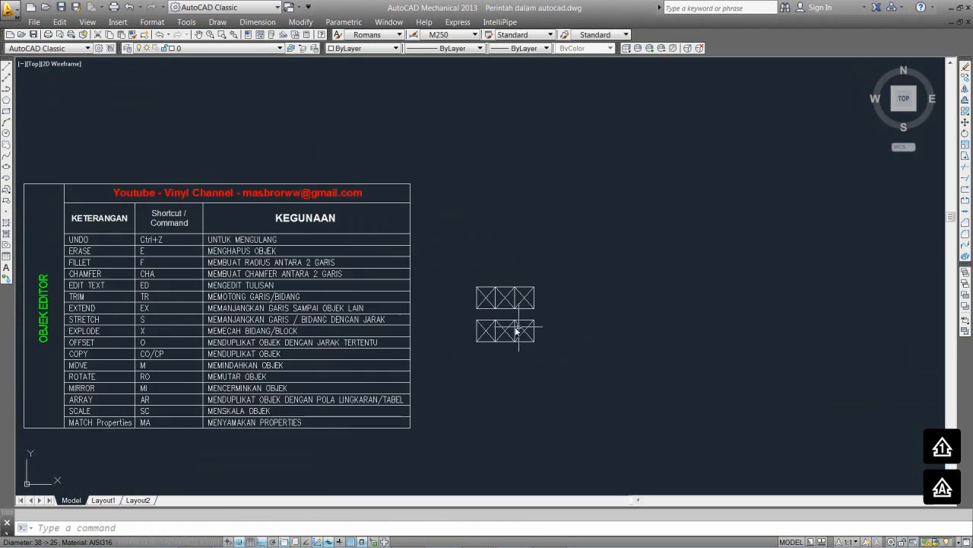
pyautogui.scroll(4, 536, 325)
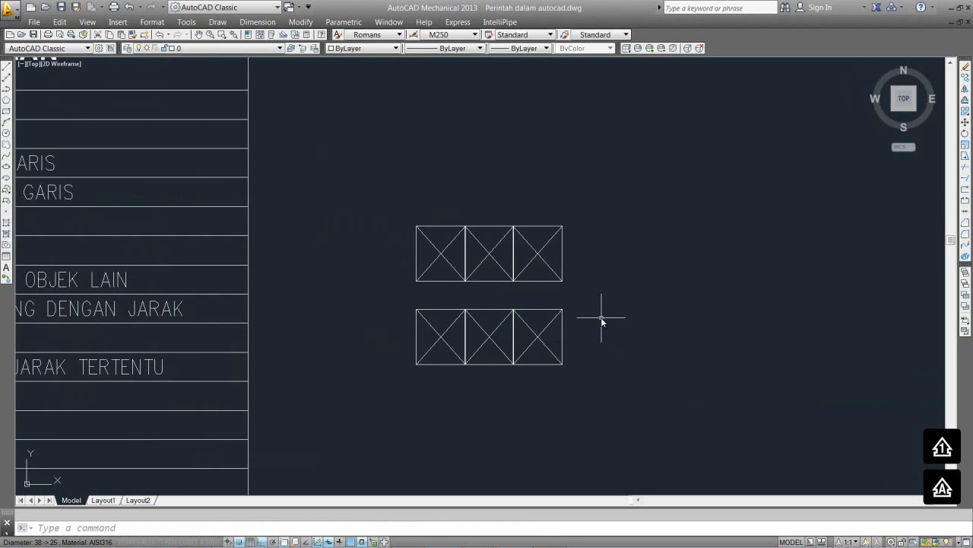
pyautogui.scroll(6, 490, 320)
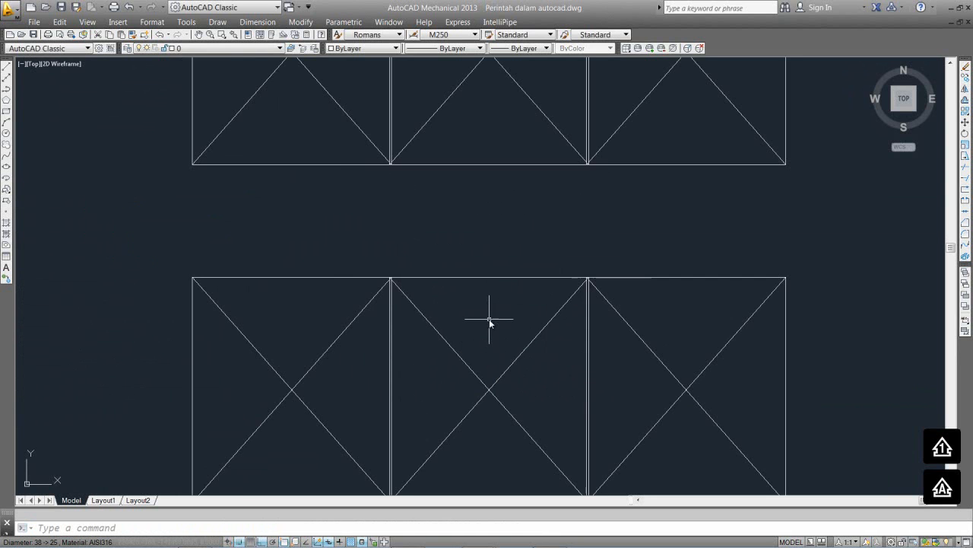
pyautogui.scroll(-4, 438, 297)
pyautogui.moveTo(667, 276); pyautogui.dragTo(497, 274, button='middle')
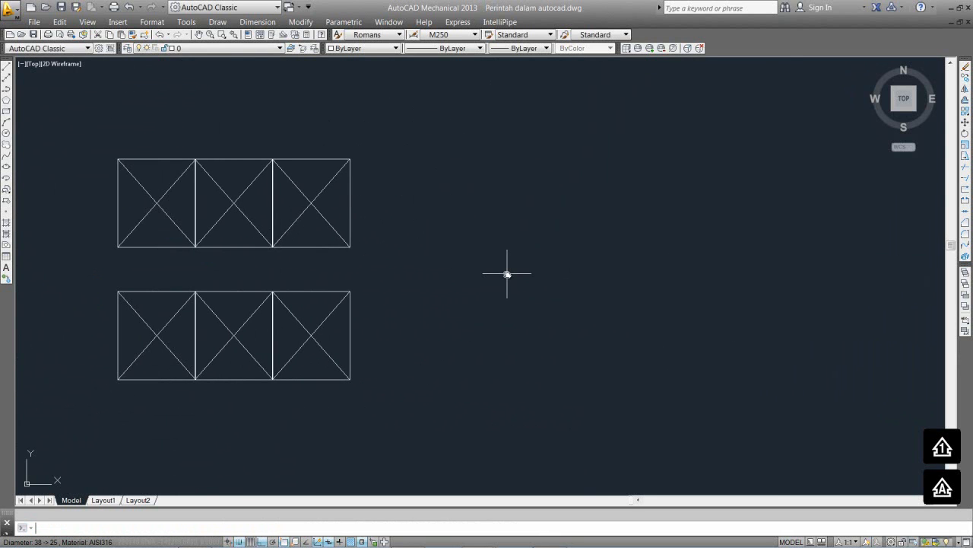
pyautogui.write('c')
pyautogui.press('Return')
pyautogui.click(549, 271)
pyautogui.click(616, 301)
# Draw a small circle inside the large circle, near its right edge and level with its center.
pyautogui.press('Return')
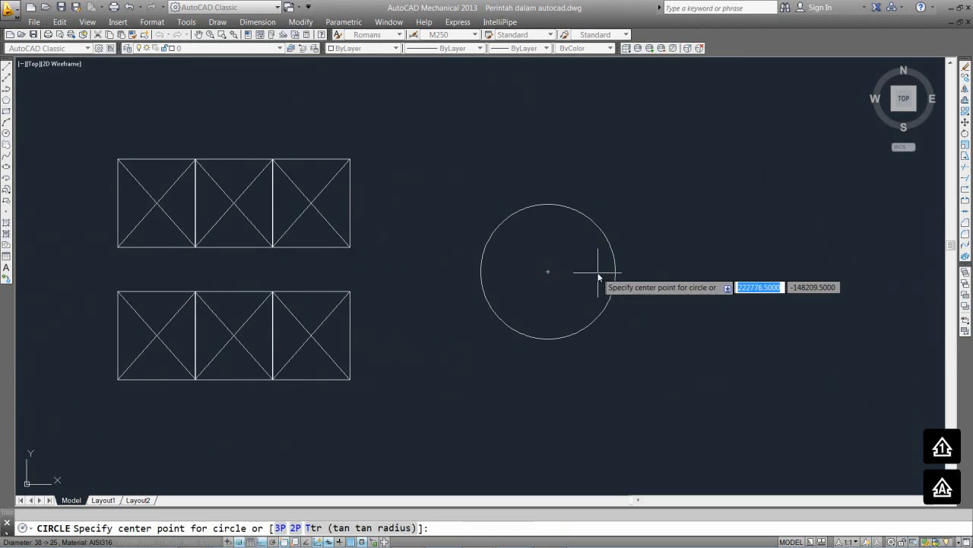
pyautogui.click(600, 272)
pyautogui.scroll(2, 614, 272)
pyautogui.click(599, 269)
pyautogui.scroll(-2, 590, 268)
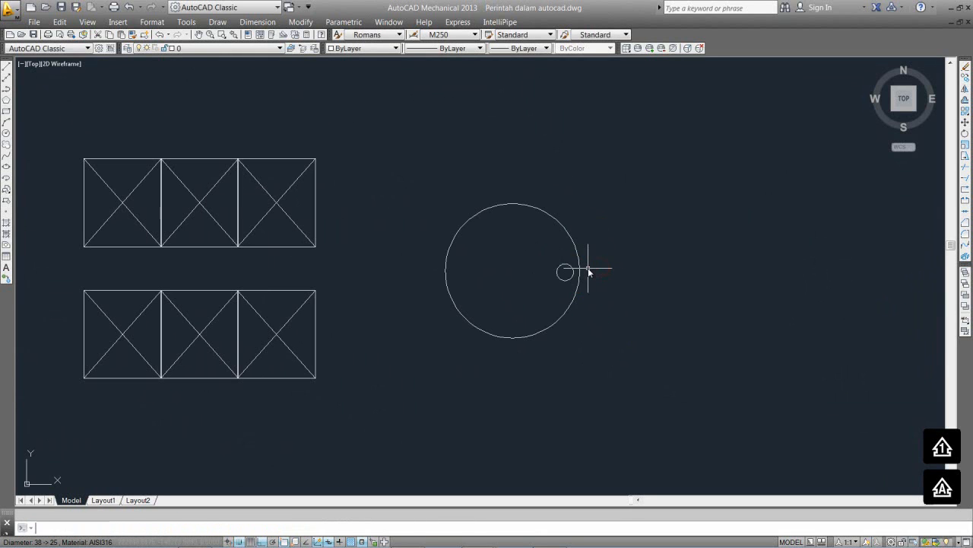
# Create a polar array of the small circle around the center of the large circle.
pyautogui.write('AR')
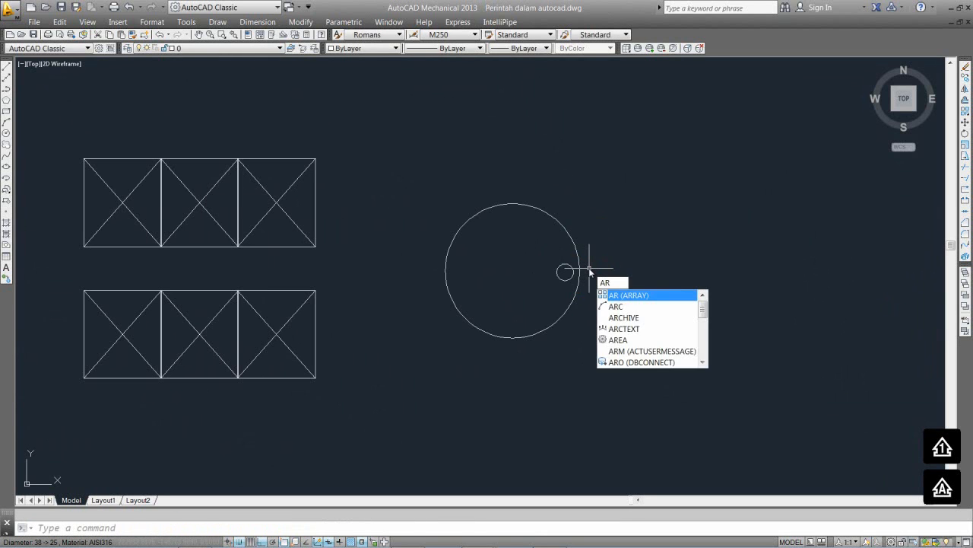
pyautogui.press('Return')
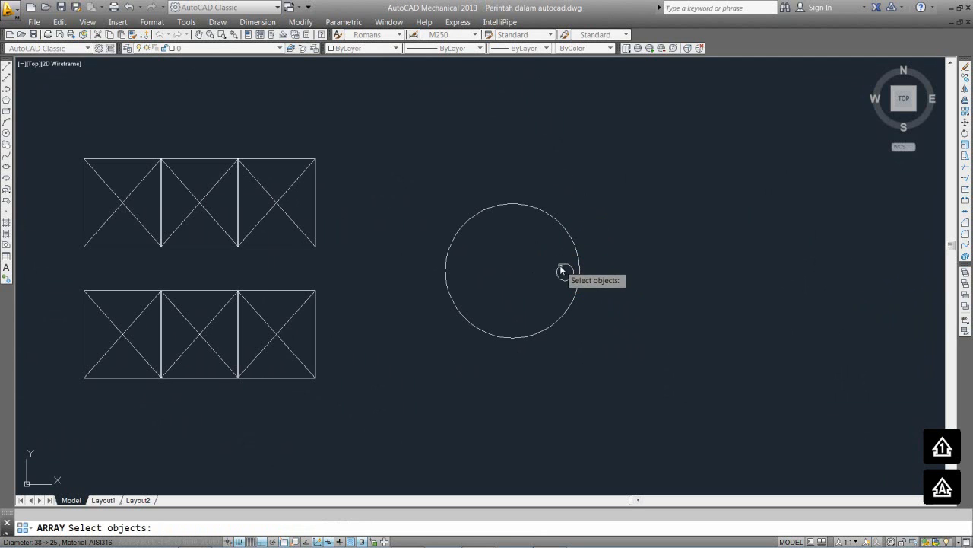
pyautogui.click(561, 267)
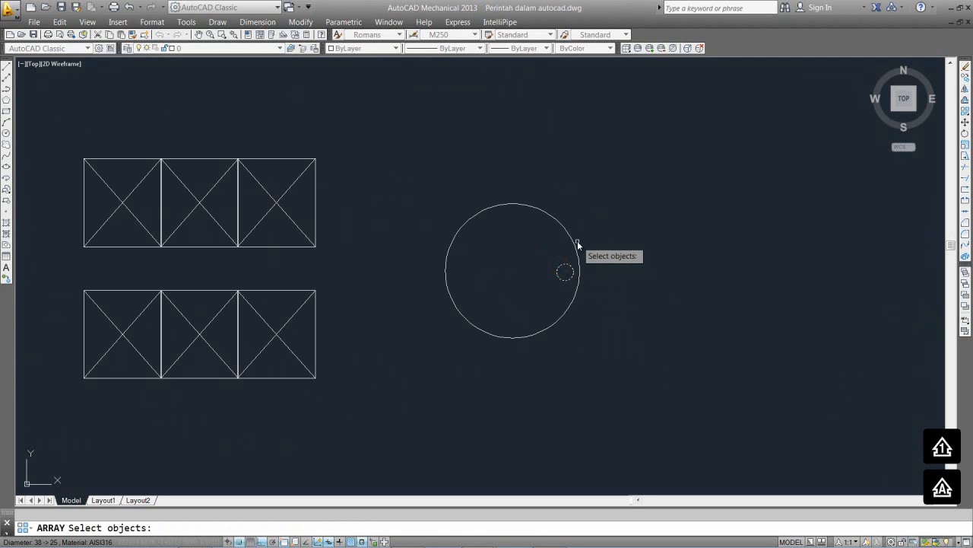
pyautogui.press('Return')
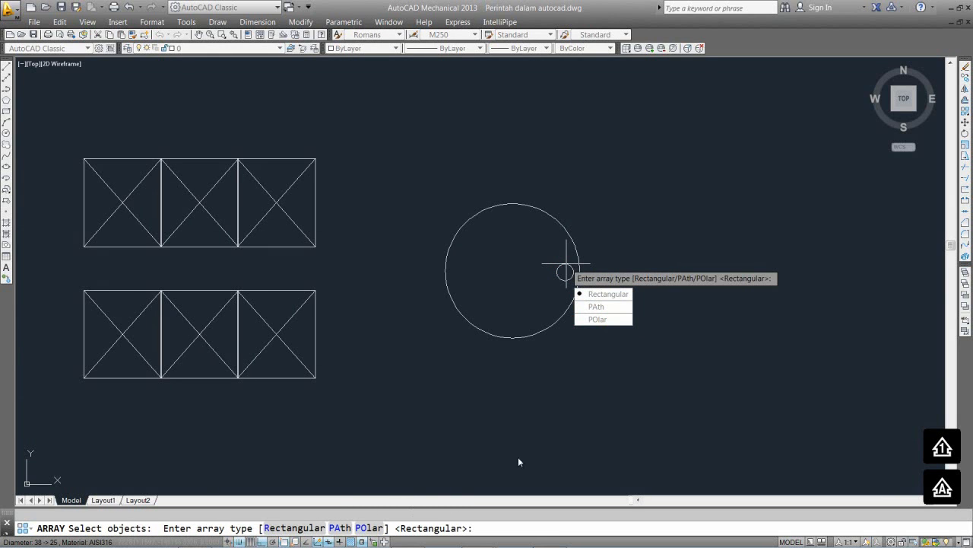
pyautogui.click(613, 319)
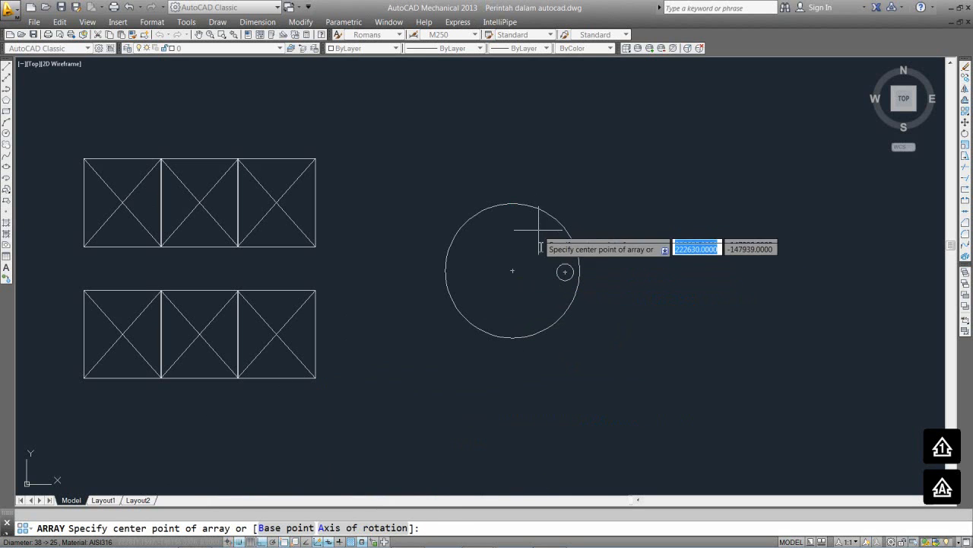
pyautogui.click(513, 271)
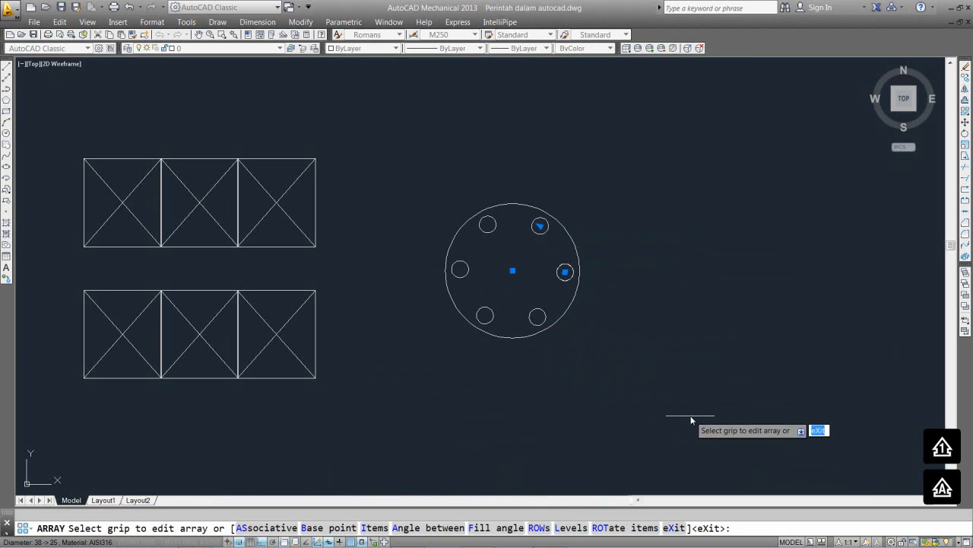
pyautogui.scroll(2, 540, 258)
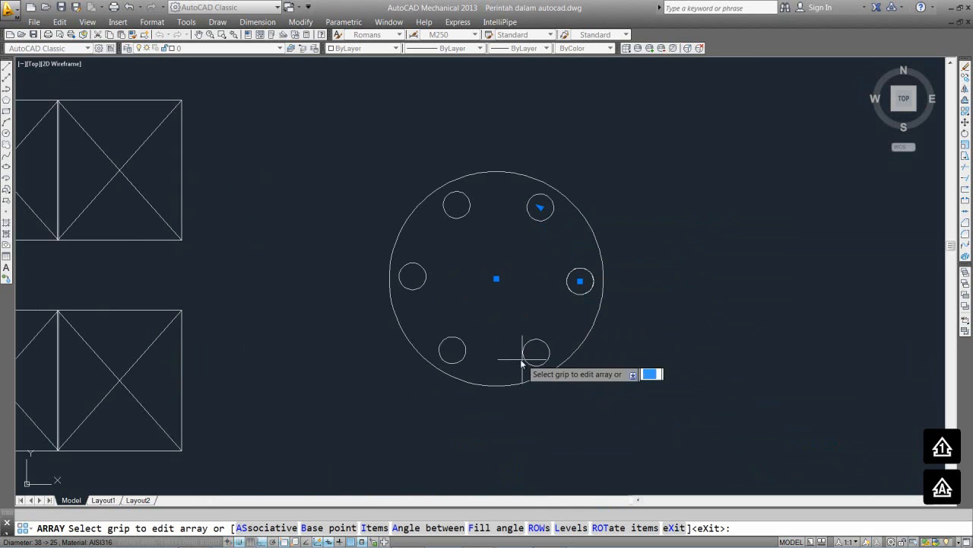
# Set the polar array to 7 items and finish the array.
pyautogui.moveTo(540, 208)
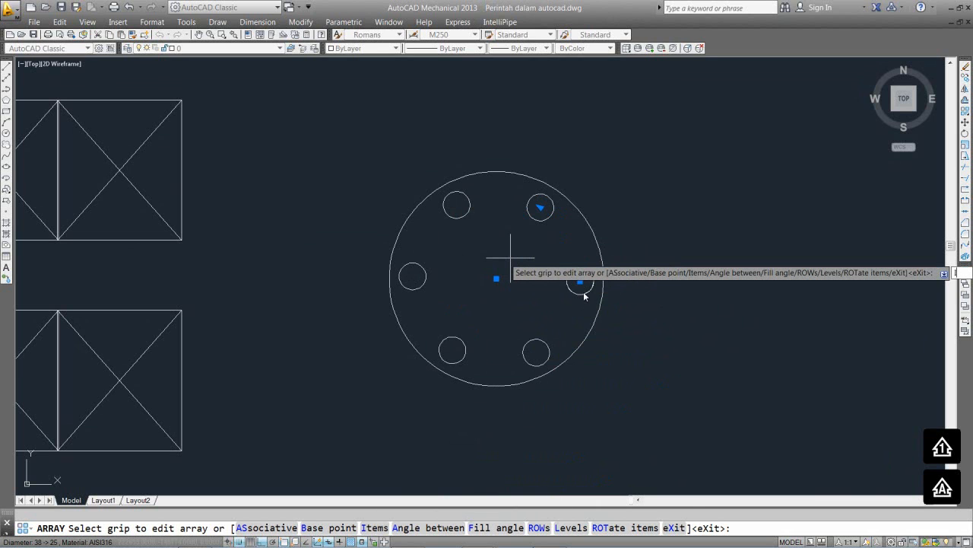
pyautogui.write('i')
pyautogui.press('Return')
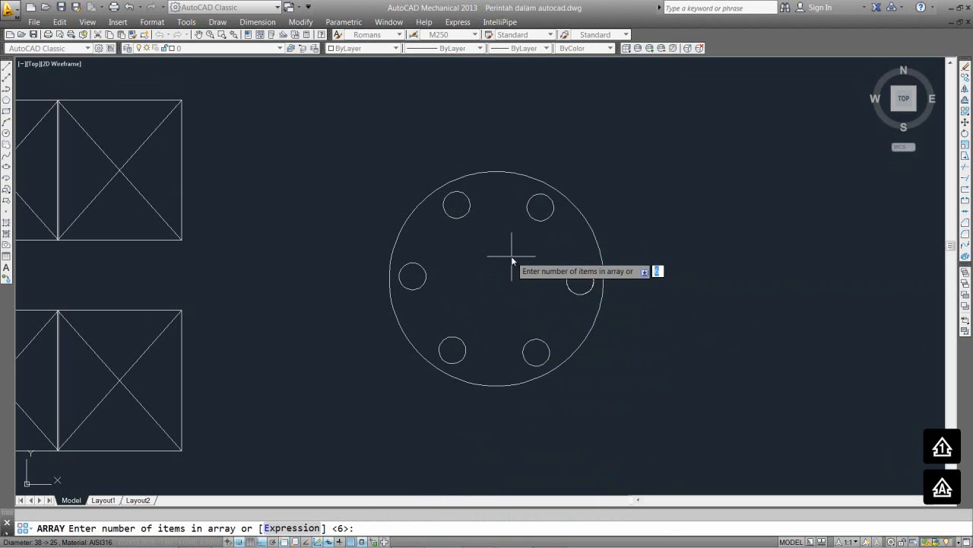
pyautogui.write('7')
pyautogui.press('Return')
pyautogui.press('Return')
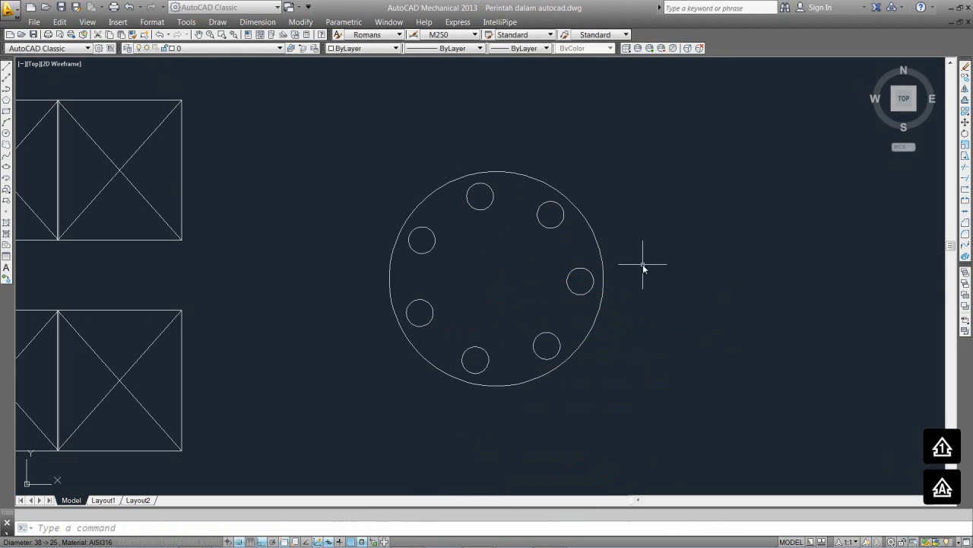
# Select the polar array of small circles to check its properties, then clear the selection.
pyautogui.click(650, 141)
pyautogui.click(447, 337)
pyautogui.press('Escape')
pyautogui.click(581, 271)
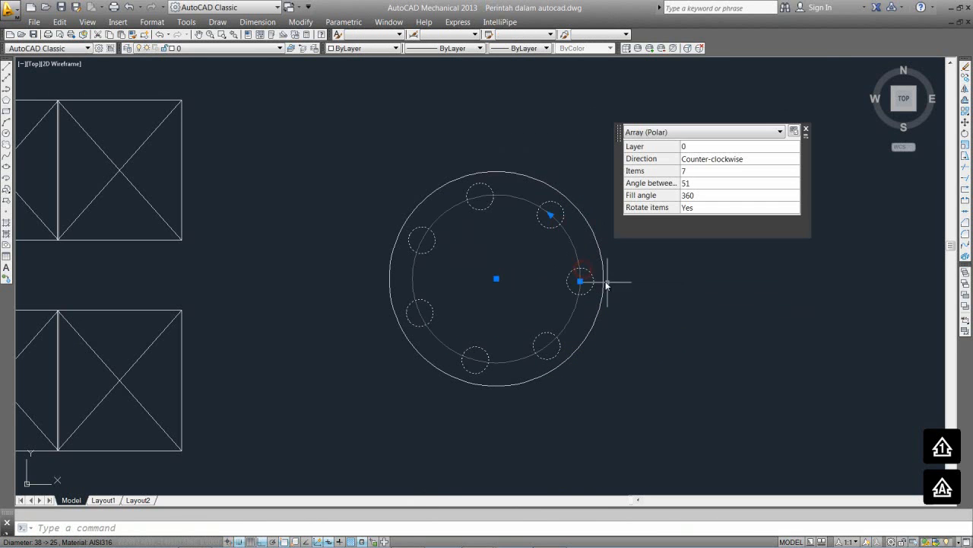
pyautogui.press('Escape')
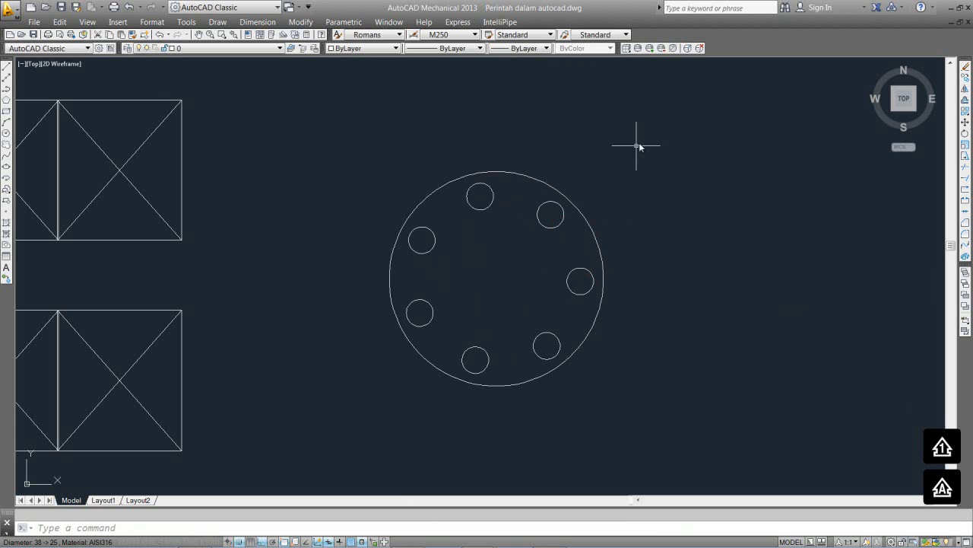
# Examine the command table down to its Array, Scale and Match Properties rows.
pyautogui.scroll(-2, 646, 201)
pyautogui.moveTo(328, 280); pyautogui.dragTo(791, 246, button='middle')
pyautogui.scroll(-5, 787, 249)
pyautogui.scroll(3, 429, 379)
pyautogui.moveTo(543, 252); pyautogui.dragTo(517, 311, button='middle')
pyautogui.scroll(-2, 517, 311)
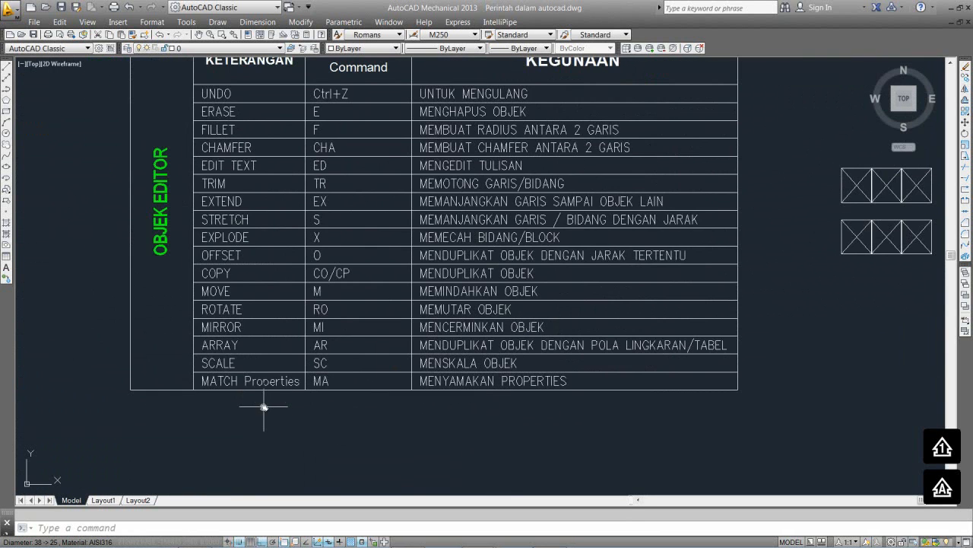
pyautogui.scroll(2, 354, 362)
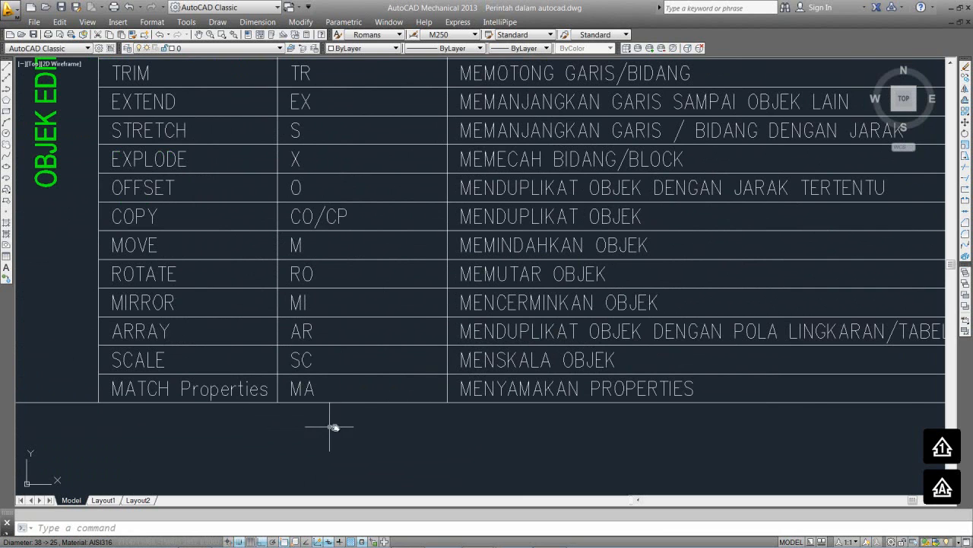
pyautogui.scroll(-3, 352, 372)
# Erase the rectangular array, the large circle and the polar array beside the command table.
pyautogui.moveTo(650, 327); pyautogui.dragTo(531, 372, button='middle')
pyautogui.write('e')
pyautogui.press('space')
pyautogui.click(526, 395)
pyautogui.click(423, 309)
pyautogui.press('space')
# Draw a short horizontal sample line in the empty area to the right of the command table.
pyautogui.moveTo(345, 371); pyautogui.dragTo(469, 330, button='middle')
pyautogui.scroll(2, 412, 349)
pyautogui.moveTo(346, 394)
pyautogui.mouseDown(button='middle')
pyautogui.moveTo(398, 430)
pyautogui.moveTo(398, 441)
pyautogui.moveTo(356, 435)
pyautogui.mouseUp(button='middle')
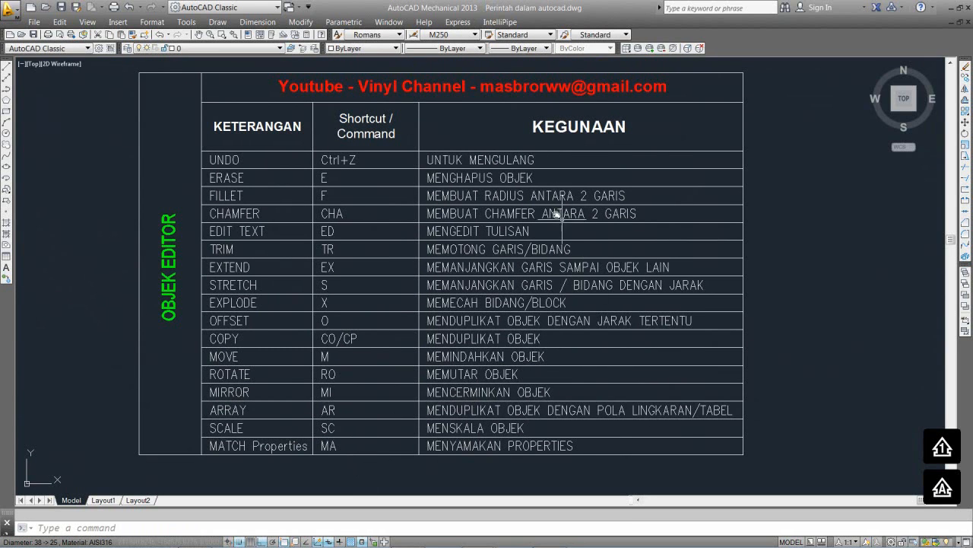
pyautogui.moveTo(837, 301)
pyautogui.mouseDown(button='middle')
pyautogui.moveTo(692, 296)
pyautogui.moveTo(576, 275)
pyautogui.mouseUp(button='middle')
pyautogui.write('l')
pyautogui.press('Return')
pyautogui.press('Escape')
pyautogui.write('l')
pyautogui.press('Return')
pyautogui.click(566, 336)
pyautogui.click(597, 351)
pyautogui.press('Return')
pyautogui.click(592, 339)
pyautogui.press('Escape')
pyautogui.moveTo(632, 350); pyautogui.dragTo(600, 342, button='middle')
# Scale the short horizontal line about its midpoint to twice its length.
pyautogui.write('sc')
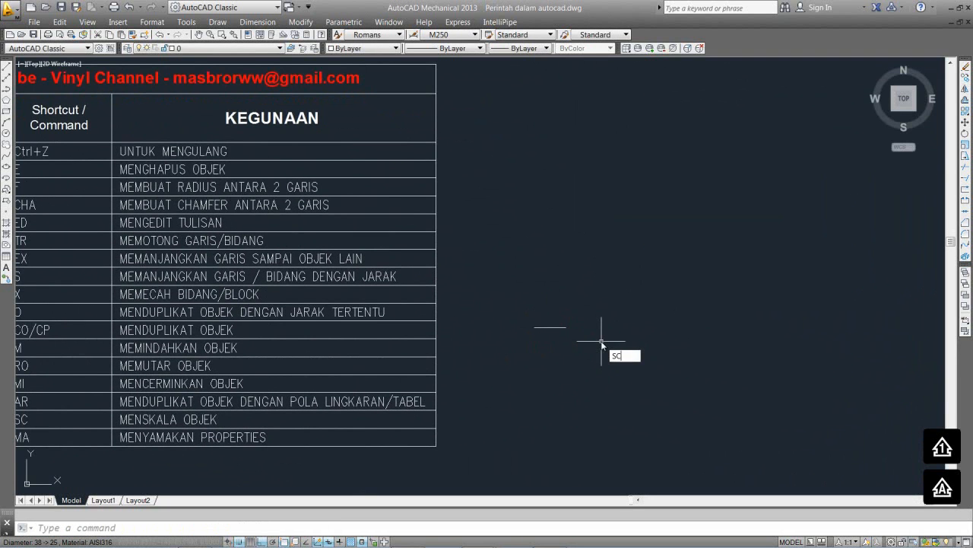
pyautogui.press('Return')
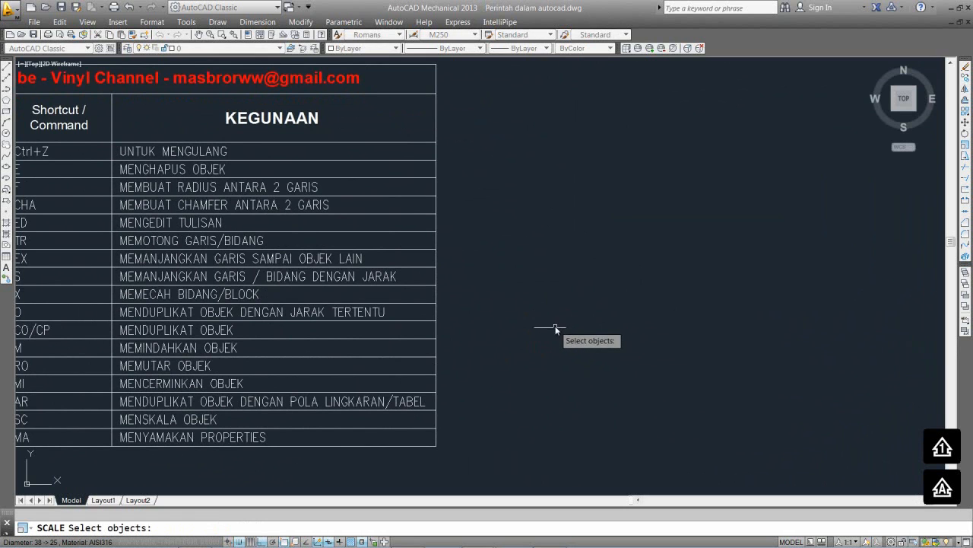
pyautogui.click(550, 328)
pyautogui.press('Return')
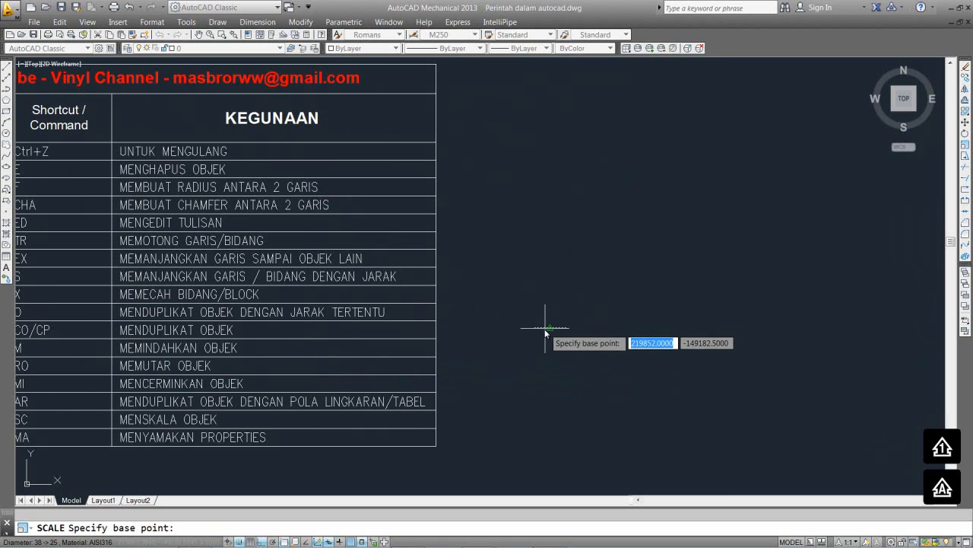
pyautogui.scroll(5, 549, 331)
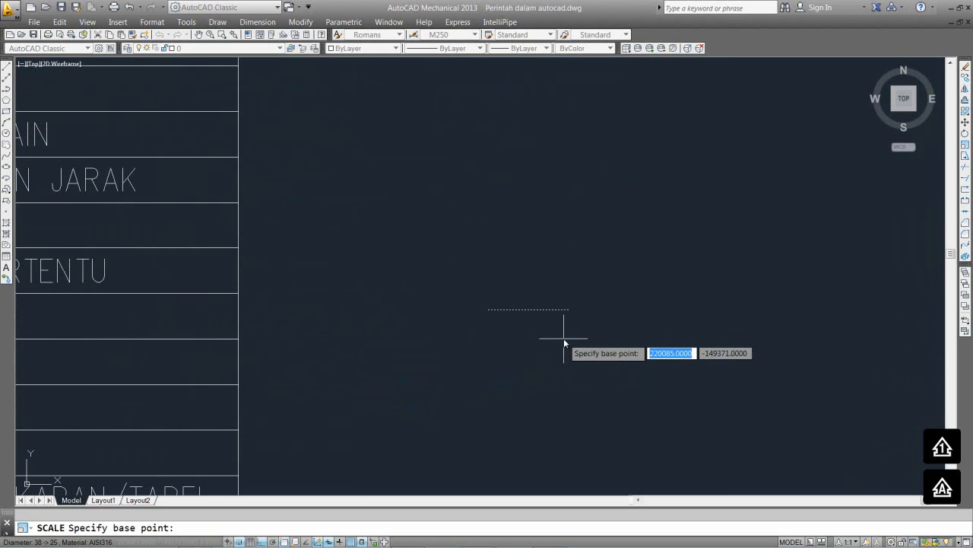
pyautogui.click(528, 310)
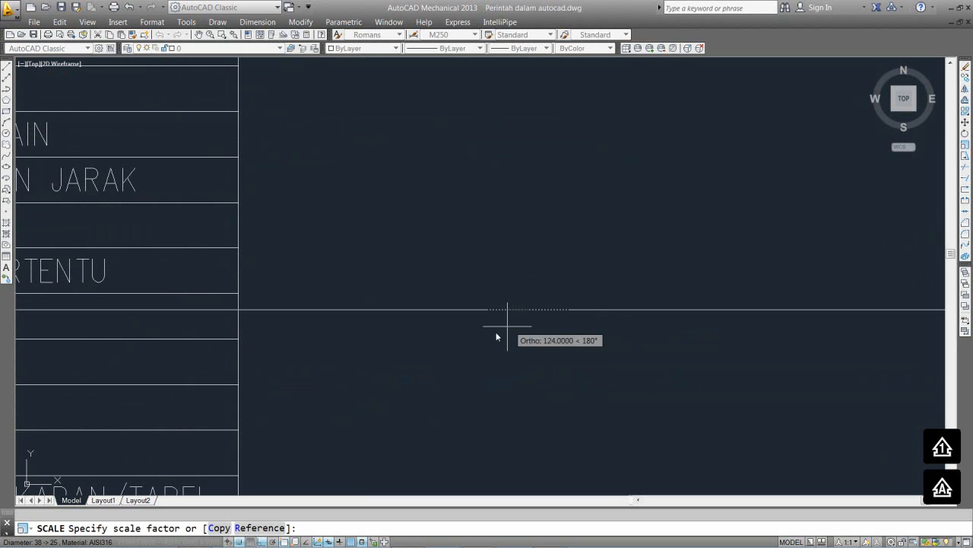
pyautogui.click(327, 523)
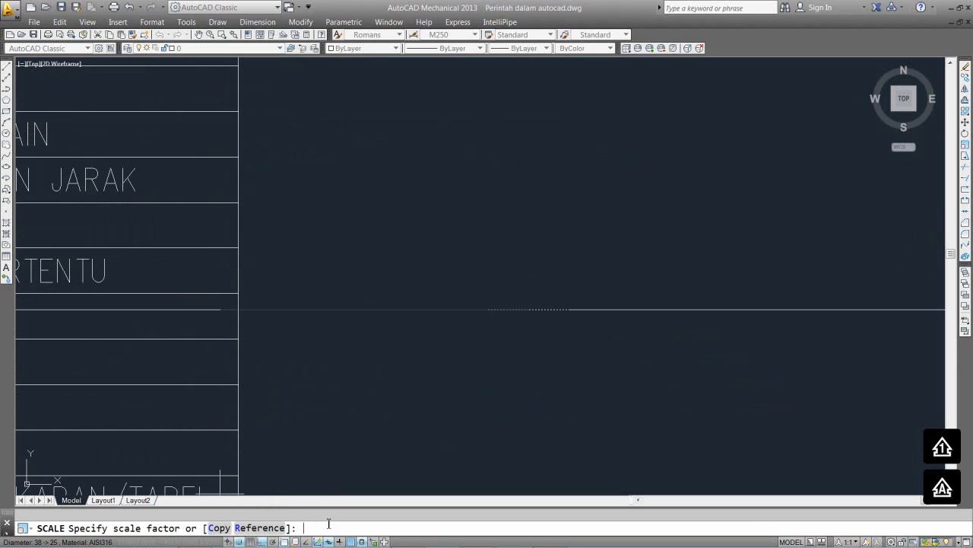
pyautogui.press('Return')
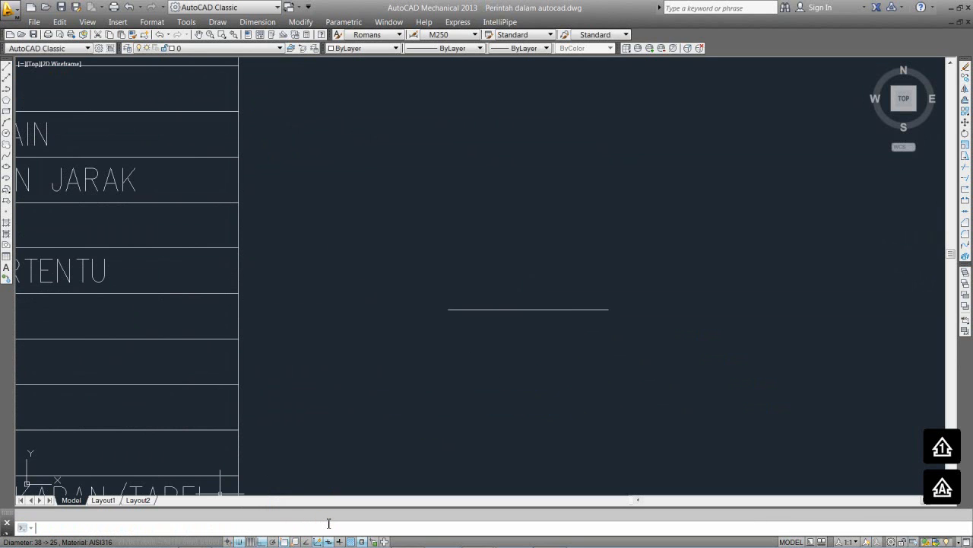
# Check the scaled horizontal line's length in its properties.
pyautogui.click(557, 311)
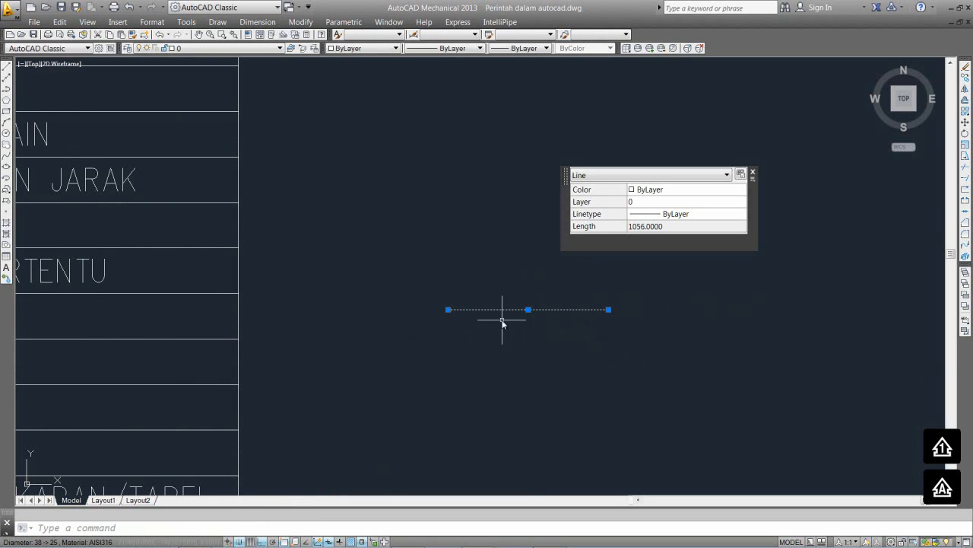
pyautogui.press('Escape')
pyautogui.click(563, 346)
pyautogui.click(520, 277)
pyautogui.press('Escape')
pyautogui.click(579, 329)
pyautogui.click(553, 284)
pyautogui.press('Escape')
# Draw a small, nearly square rectangle just above the horizontal line.
pyautogui.write('rec')
pyautogui.press('Return')
pyautogui.click(506, 265)
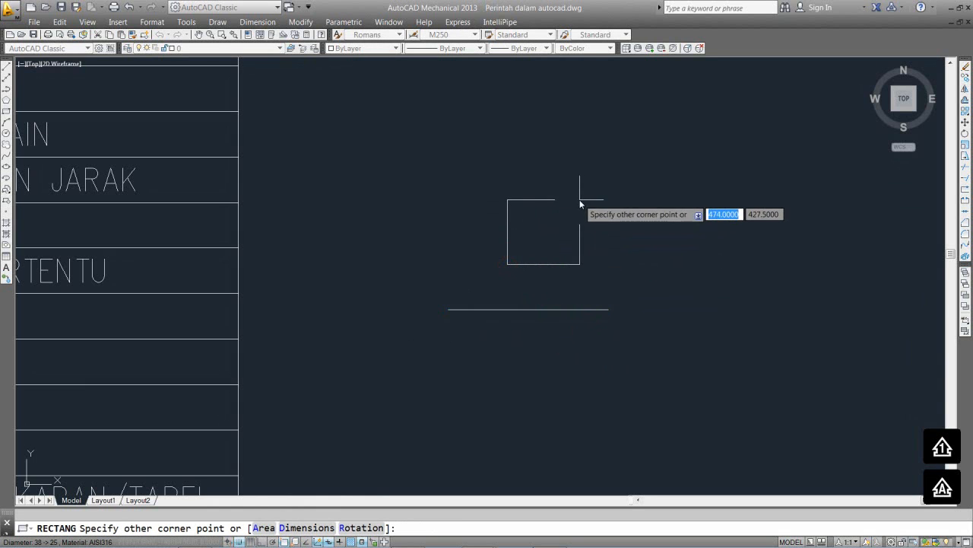
pyautogui.click(535, 241)
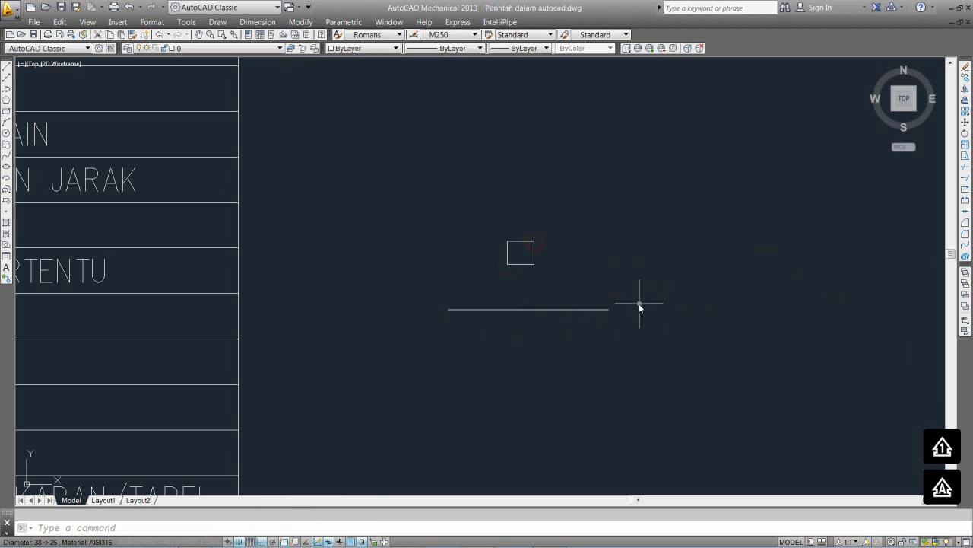
# Try scaling the small rectangle by a factor of 2 from its lower-left corner, and undo it.
pyautogui.write('sc')
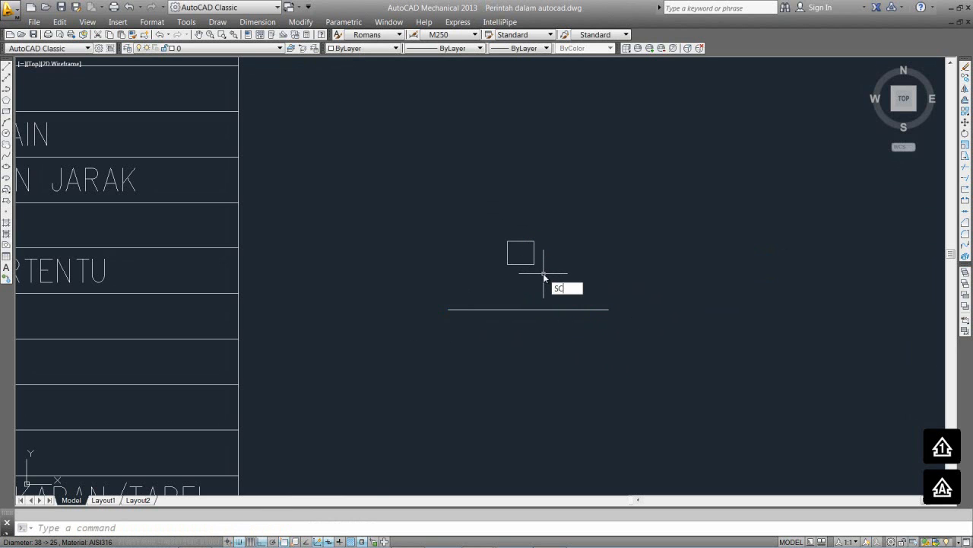
pyautogui.press('Return')
pyautogui.click(529, 265)
pyautogui.click(517, 270)
pyautogui.press('Return')
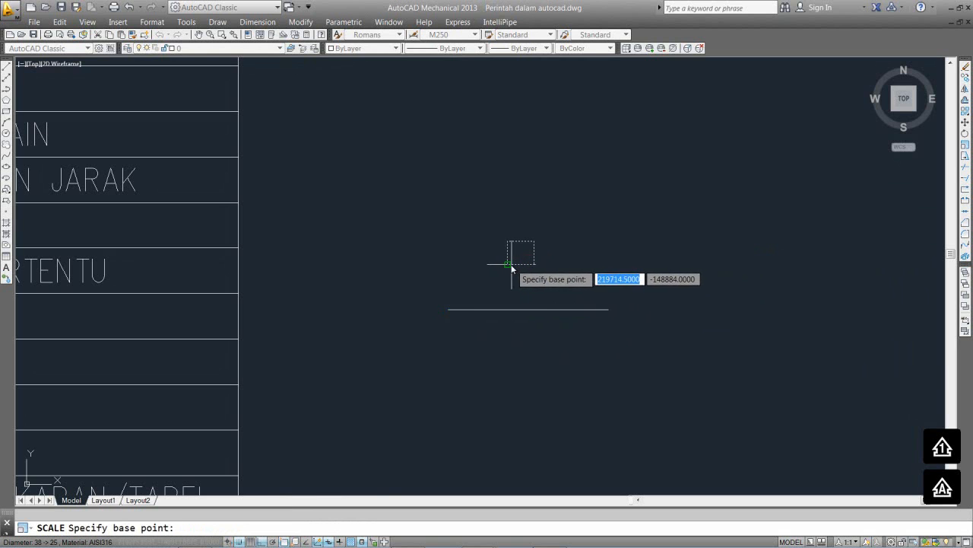
pyautogui.click(507, 265)
pyautogui.write('2')
pyautogui.press('Return')
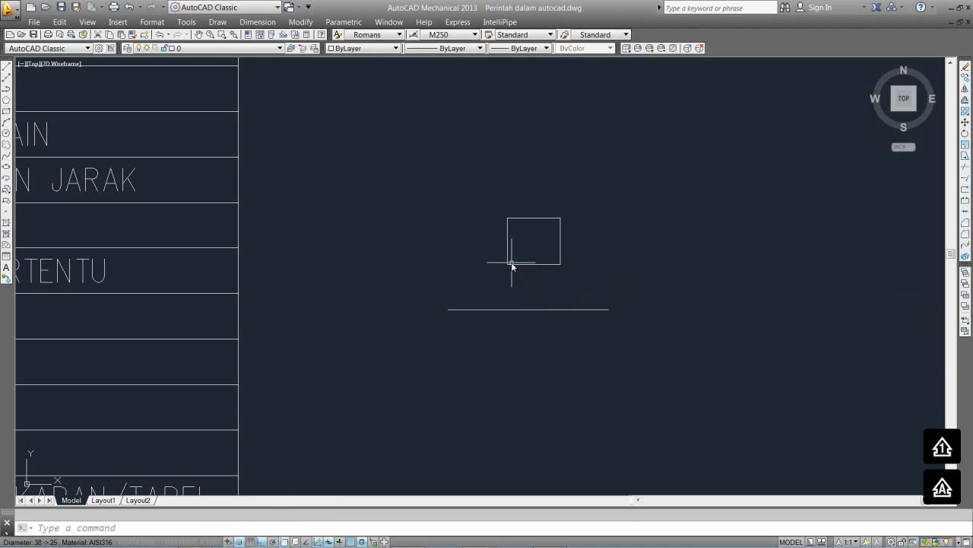
pyautogui.hotkey('ctrl', 'z')
# Scale the small rectangle by a factor of 5 from its lower-left corner.
pyautogui.write('sc')
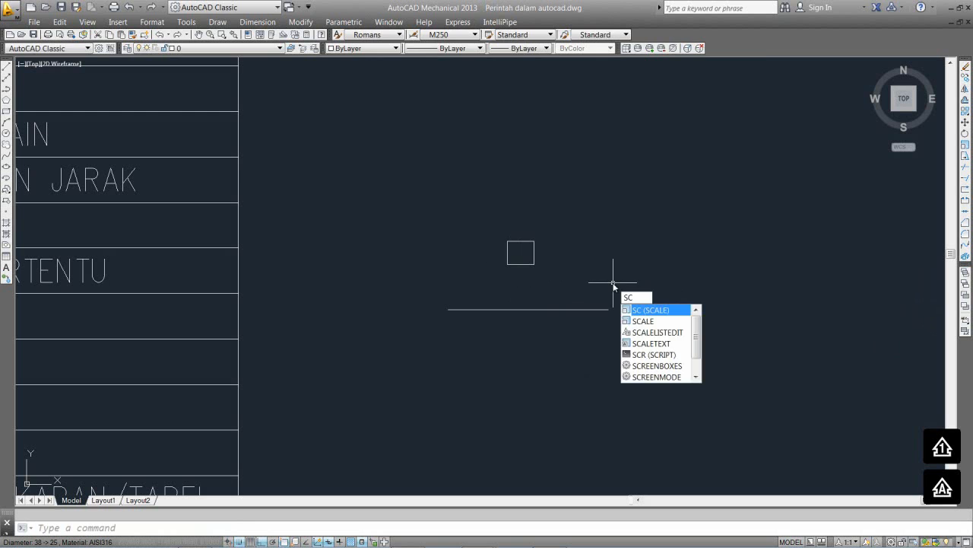
pyautogui.press('Return')
pyautogui.click(524, 263)
pyautogui.press('Return')
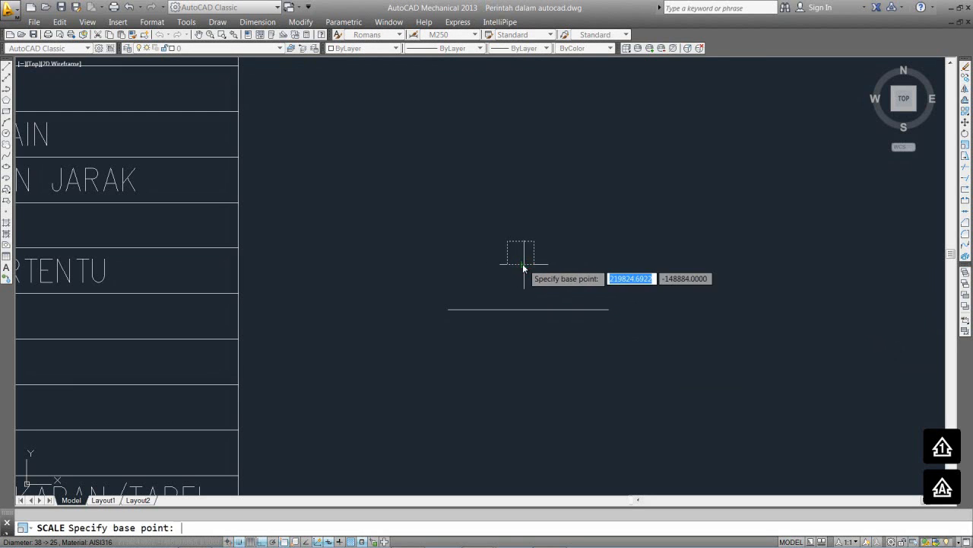
pyautogui.click(508, 264)
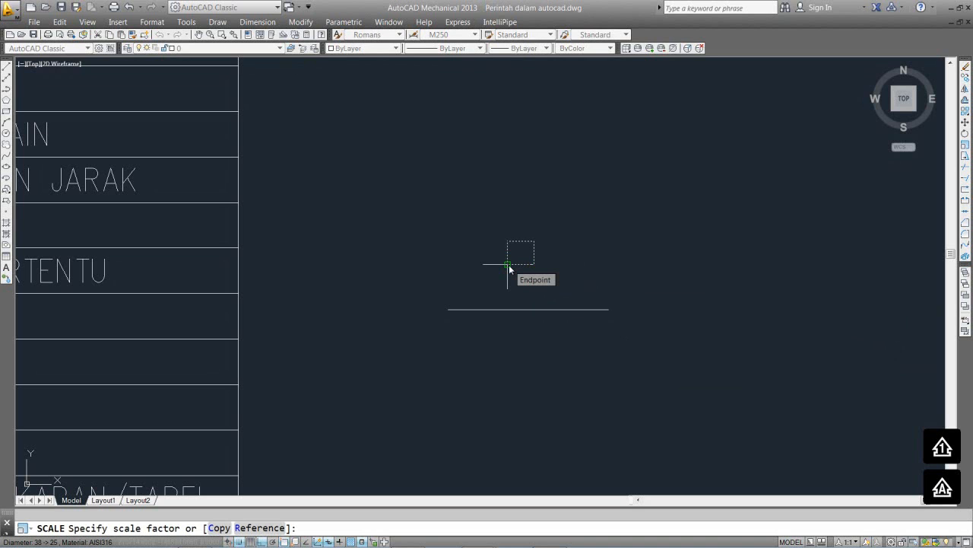
pyautogui.write('5')
pyautogui.press('Return')
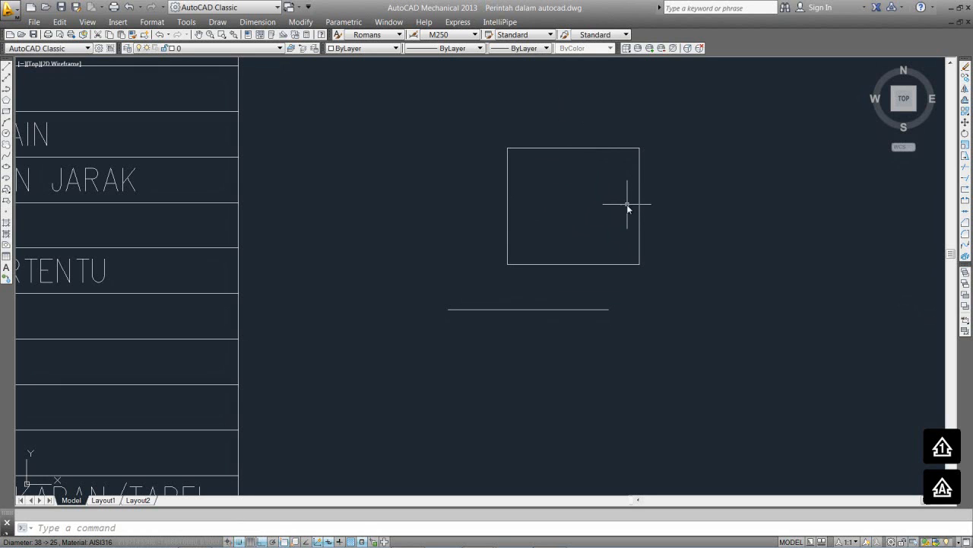
# Erase the enlarged rectangle and the horizontal line below it.
pyautogui.scroll(-1, 626, 205)
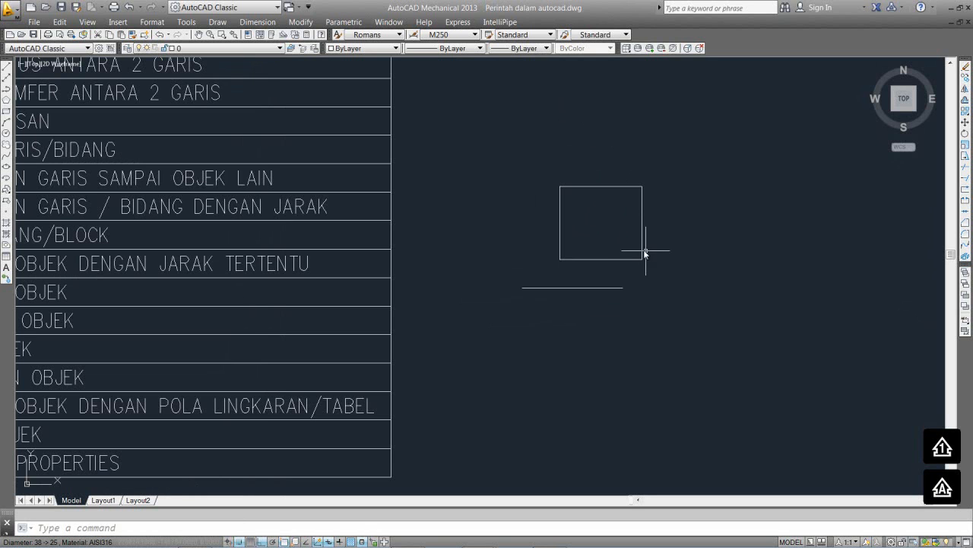
pyautogui.write('e')
pyautogui.press('Return')
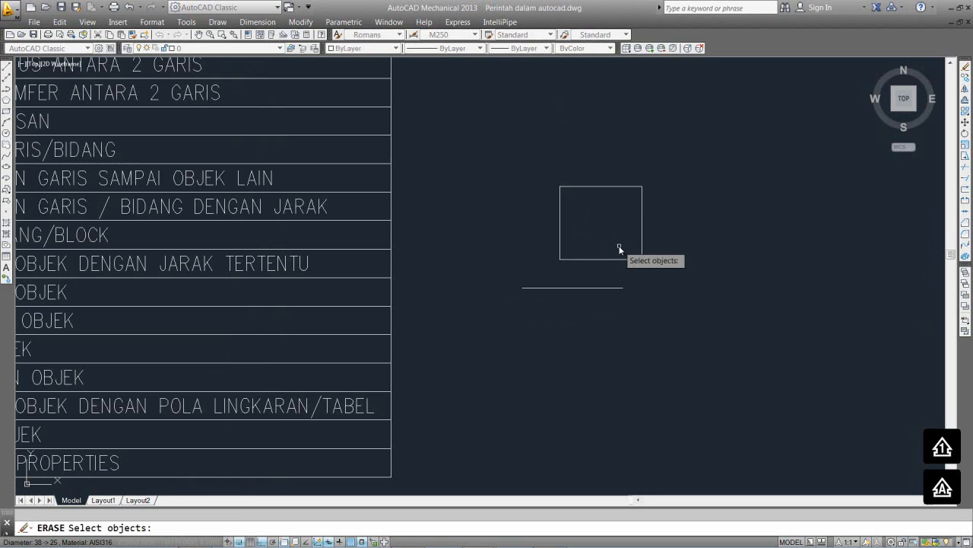
pyautogui.click(609, 243)
pyautogui.click(585, 289)
pyautogui.press('Return')
# Draw a horizontal line about 3453 units long in the empty area to the right of the command table.
pyautogui.scroll(-3, 684, 279)
pyautogui.scroll(2, 425, 371)
pyautogui.moveTo(660, 276)
pyautogui.mouseDown(button='middle')
pyautogui.moveTo(478, 441)
pyautogui.moveTo(481, 465)
pyautogui.mouseUp(button='middle')
pyautogui.moveTo(508, 351)
pyautogui.mouseDown(button='middle')
pyautogui.moveTo(513, 372)
pyautogui.moveTo(504, 376)
pyautogui.mouseUp(button='middle')
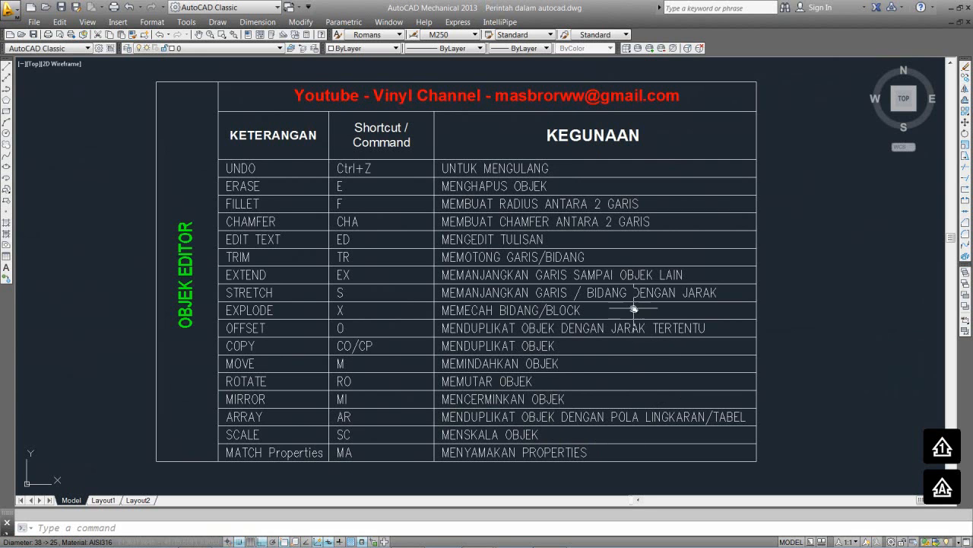
pyautogui.moveTo(670, 303); pyautogui.dragTo(522, 304, button='middle')
pyautogui.write('L')
pyautogui.press('Return')
pyautogui.click(553, 302)
pyautogui.click(757, 327)
pyautogui.press('Escape')
# Assign the new horizontal line to the red DIN layer and check its properties.
pyautogui.click(688, 335)
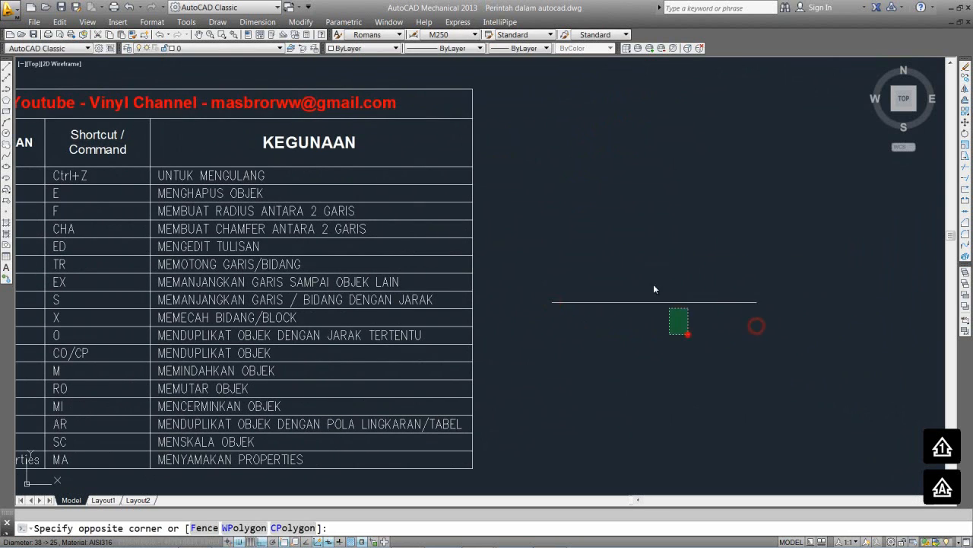
pyautogui.click(625, 249)
pyautogui.click(272, 48)
pyautogui.scroll(-1, 238, 158)
pyautogui.click(238, 157)
pyautogui.press('Escape')
pyautogui.click(711, 365)
pyautogui.click(669, 251)
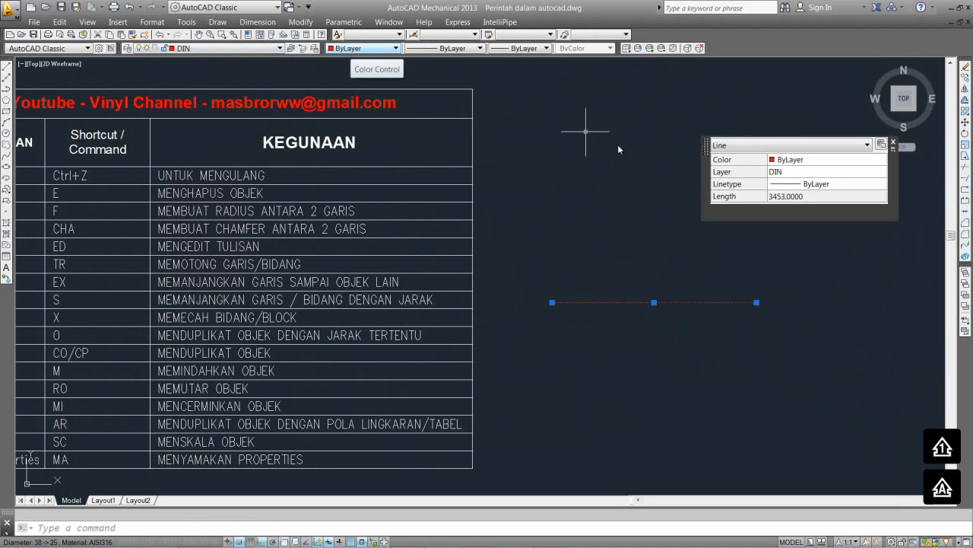
pyautogui.press('Escape')
# Draw a second horizontal line about 3075 units long below the red line, offset to its right.
pyautogui.moveTo(758, 319); pyautogui.dragTo(673, 323, button='middle')
pyautogui.press('l')
pyautogui.press('Return')
pyautogui.click(606, 352)
pyautogui.click(788, 370)
# Examine the layer and color properties of the lower white line and compare them with the red line.
pyautogui.click(756, 327)
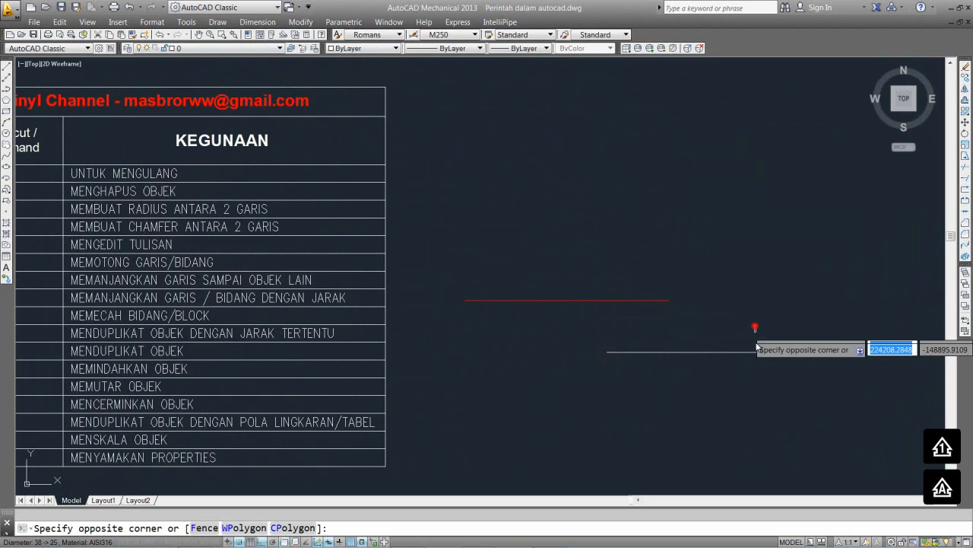
pyautogui.click(739, 374)
pyautogui.click(199, 51)
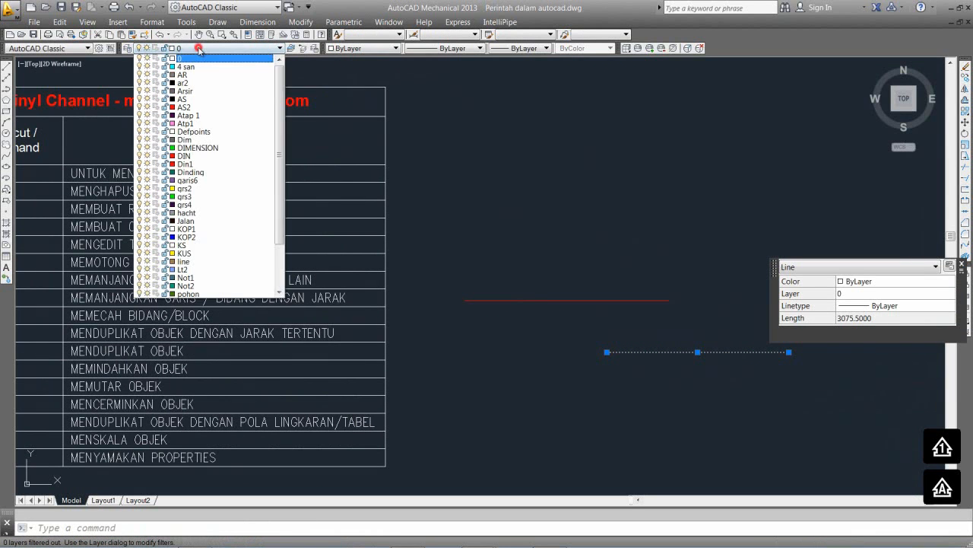
pyautogui.click(201, 53)
pyautogui.press('Escape')
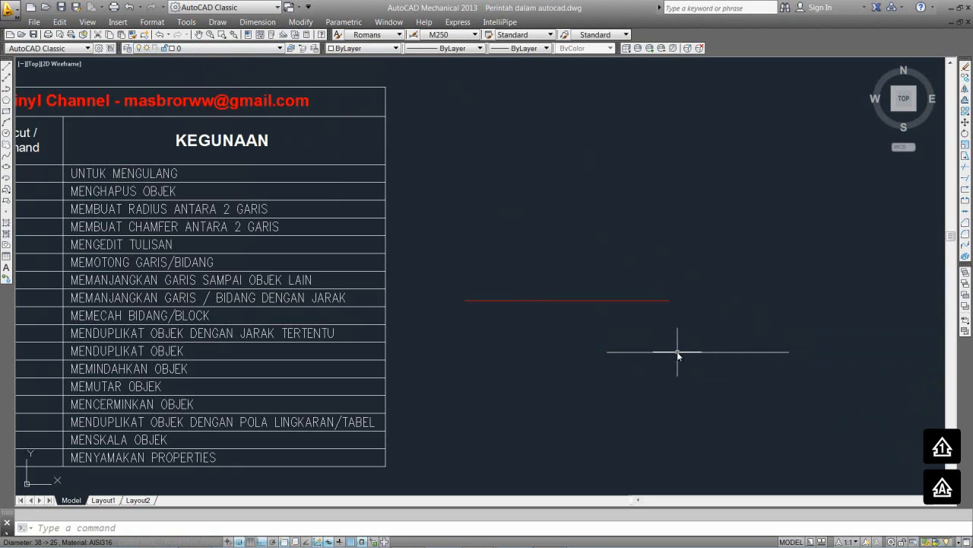
pyautogui.click(684, 351)
pyautogui.press('Escape')
pyautogui.click(635, 301)
pyautogui.press('Escape')
# Match the properties of the red line onto the lower white line.
pyautogui.write('A')
pyautogui.press('Return')
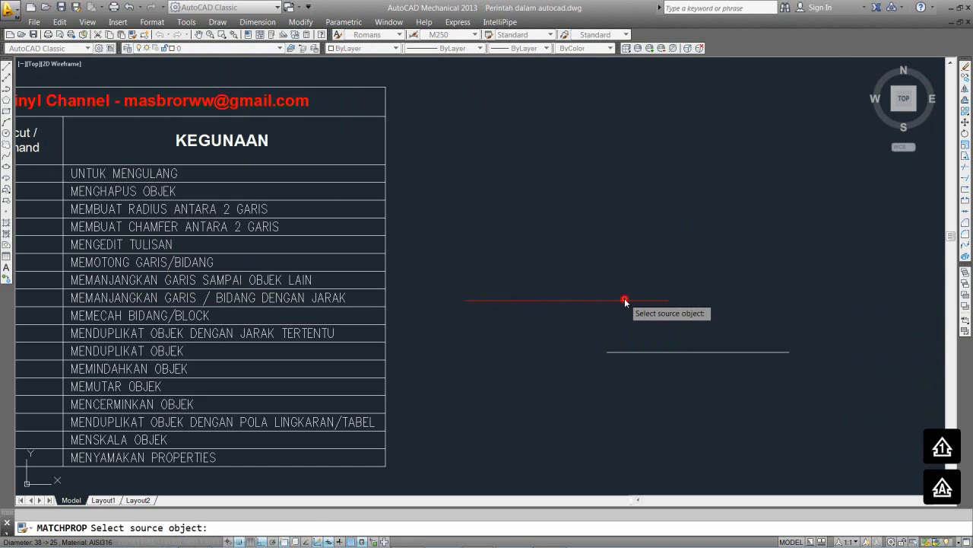
pyautogui.click(625, 300)
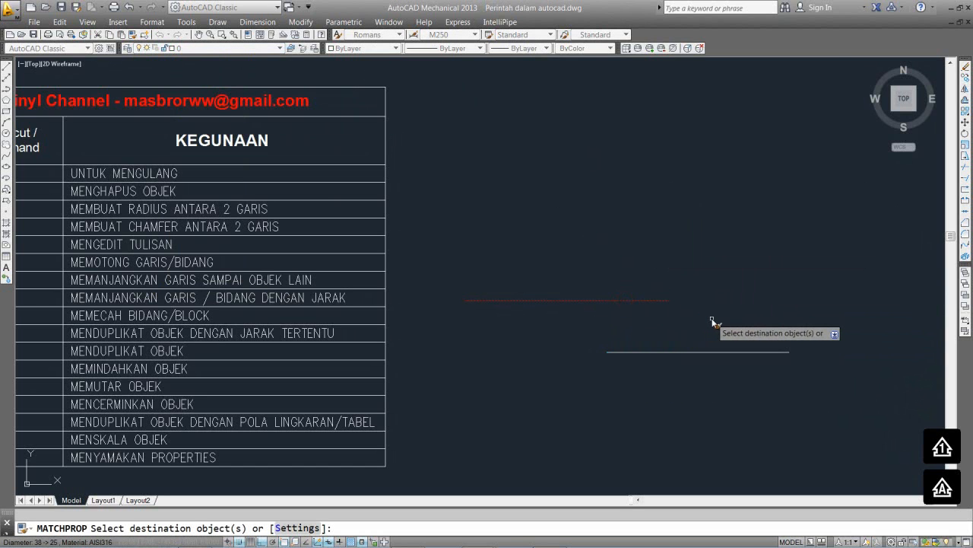
pyautogui.click(713, 320)
pyautogui.click(707, 321)
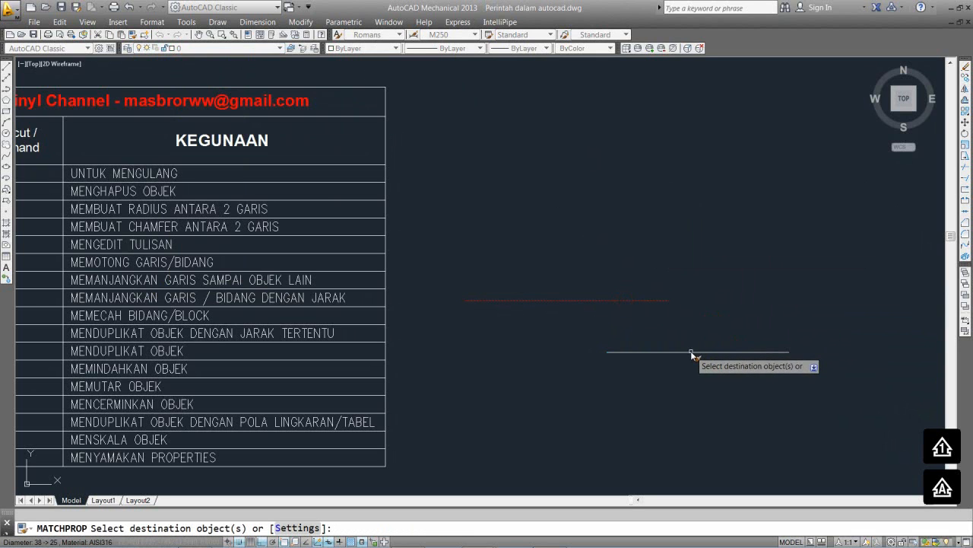
pyautogui.click(691, 351)
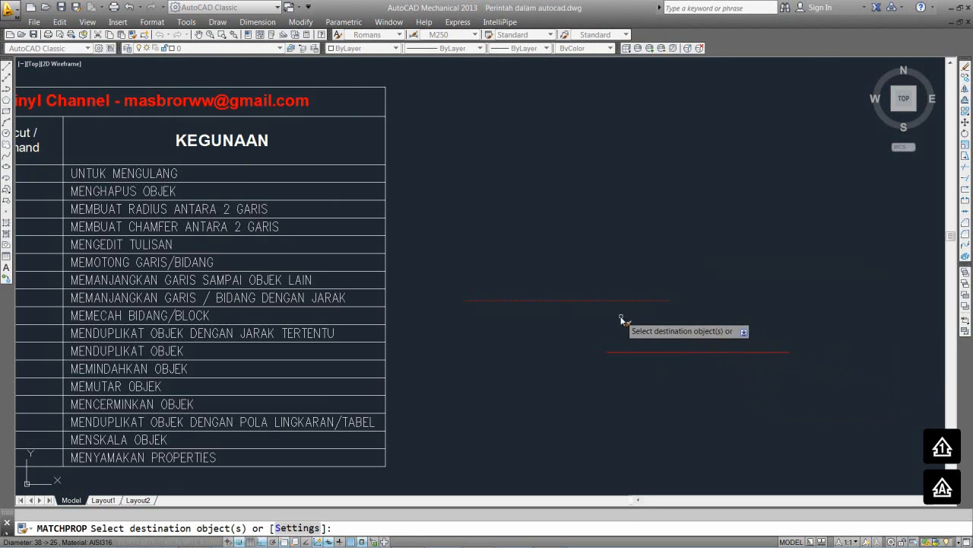
pyautogui.press('Escape')
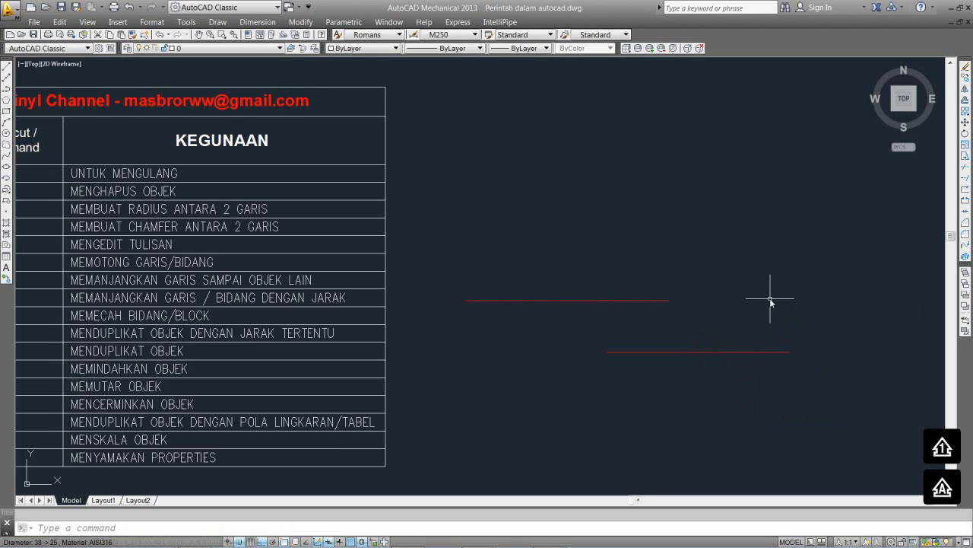
pyautogui.moveTo(469, 279); pyautogui.dragTo(783, 301, button='middle')
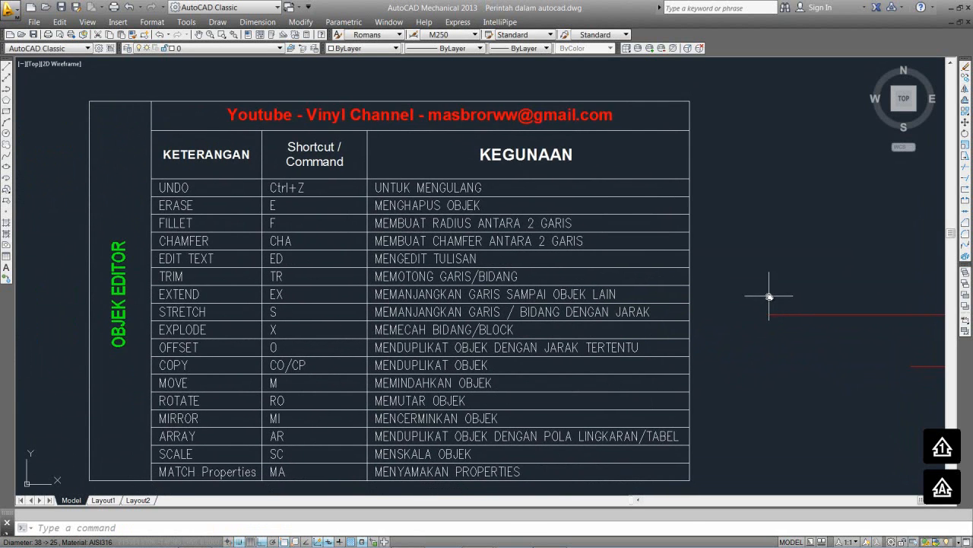